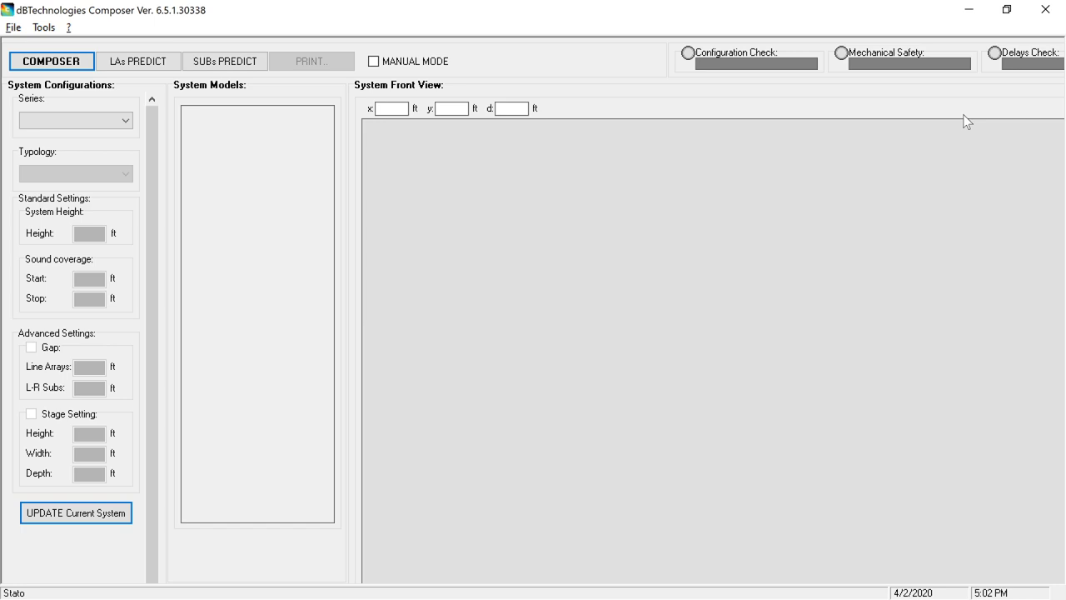
double_click(616, 20)
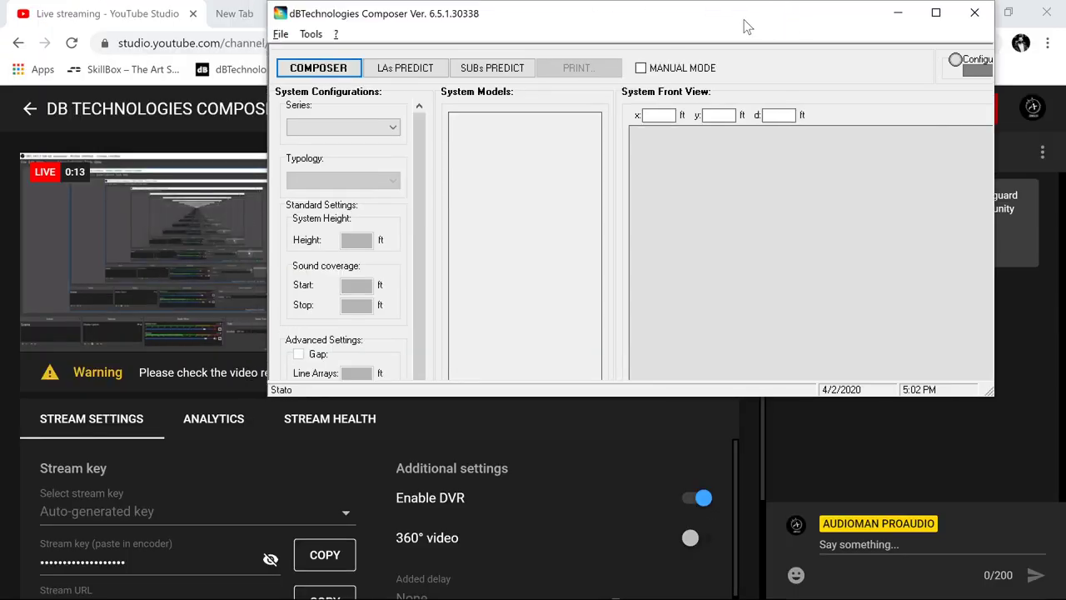
drag(743, 19, 722, 45)
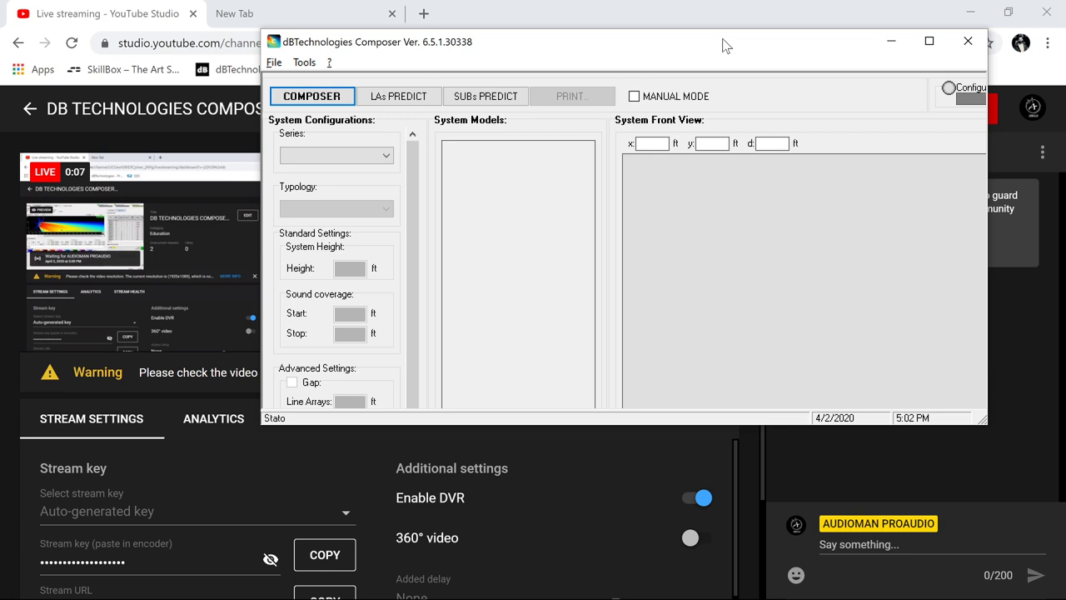
double_click(722, 45)
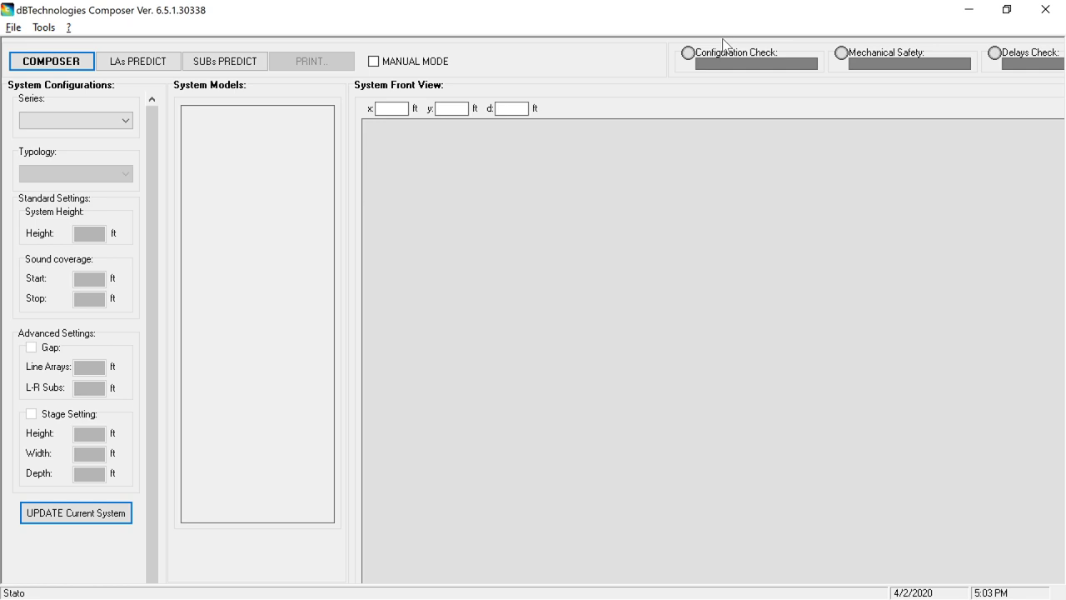
key(alt+Tab)
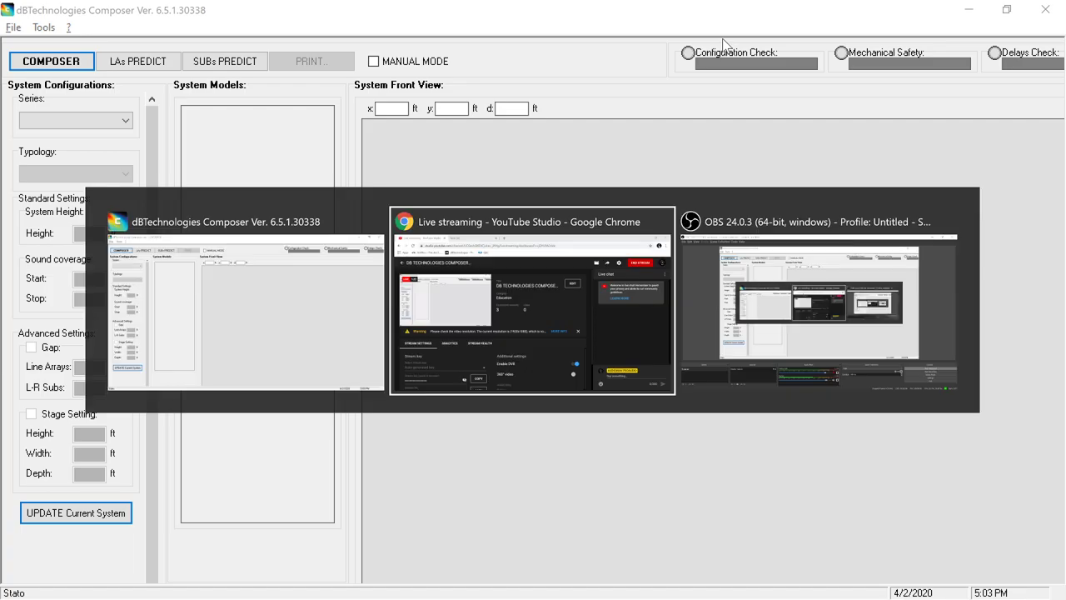
key(alt+Tab)
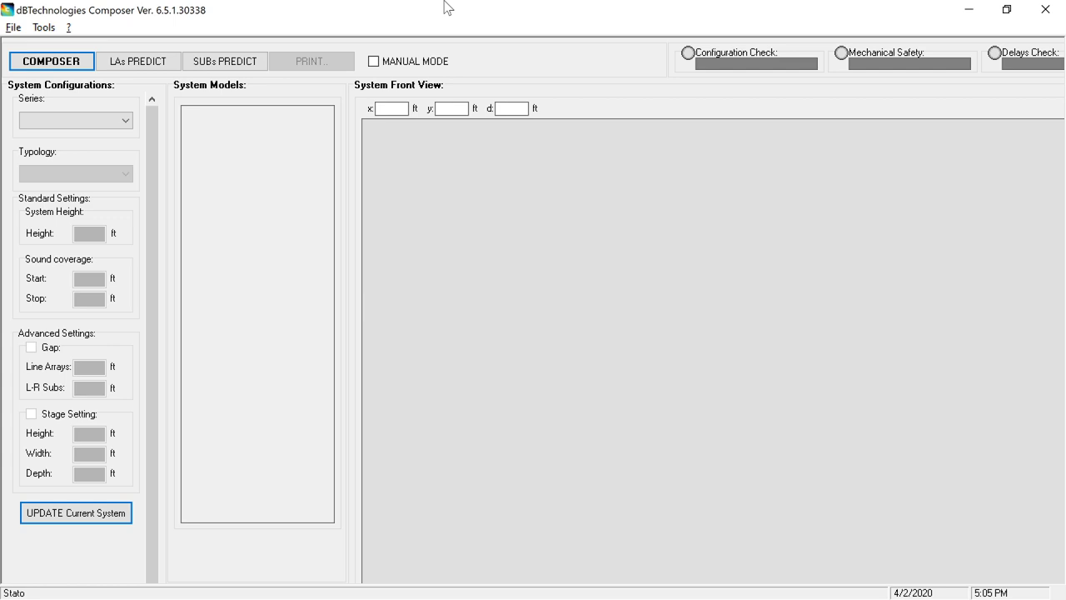
Review the file commands and the metrical system, tooltip, language and view contrast options.
click(12, 30)
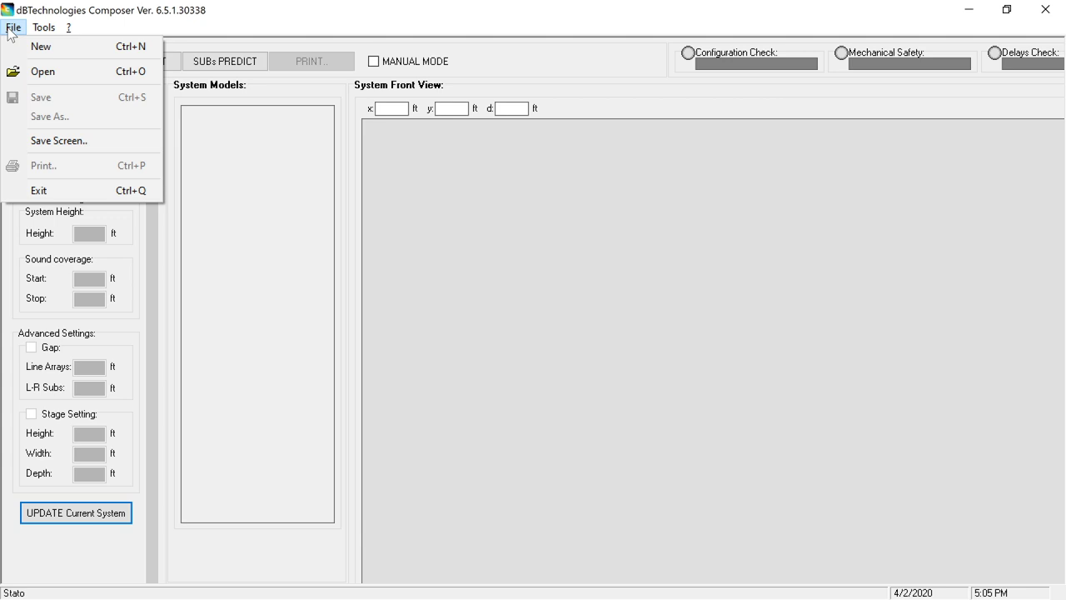
mouse_move(39, 33)
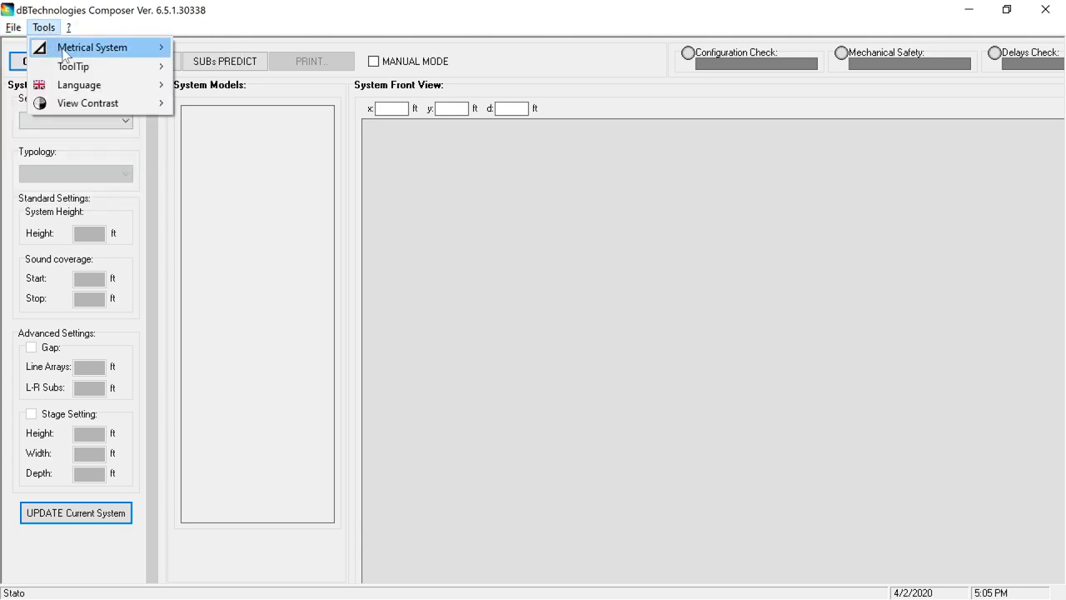
mouse_move(64, 55)
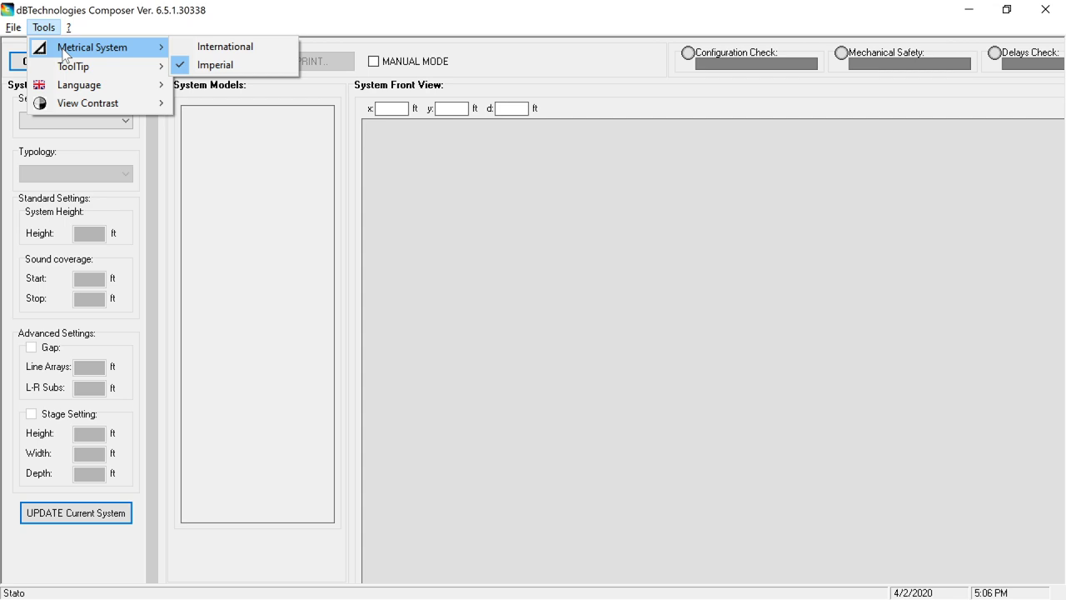
mouse_move(98, 66)
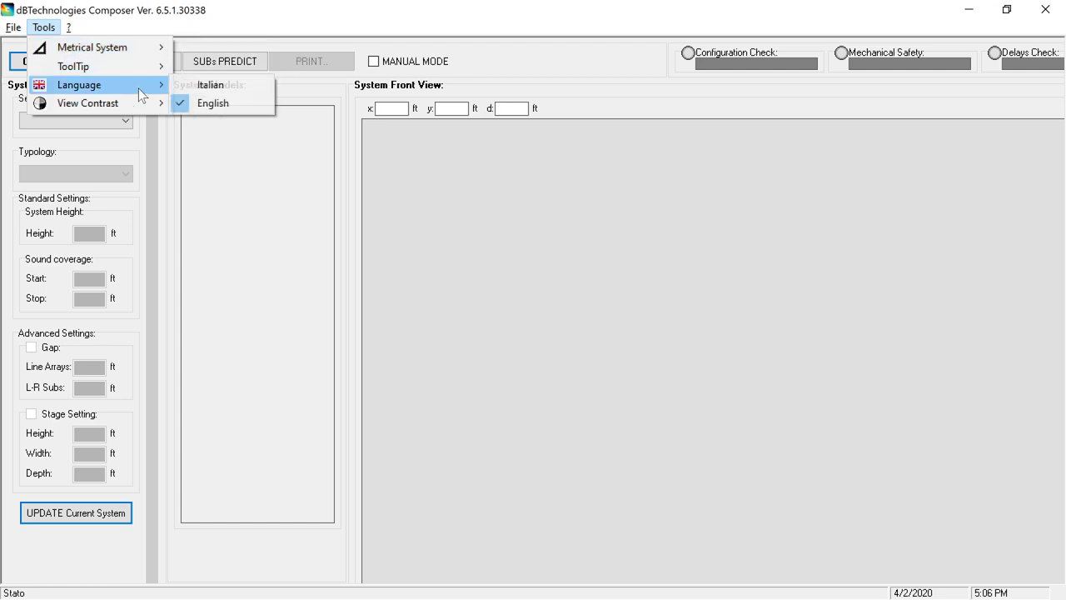
mouse_move(146, 100)
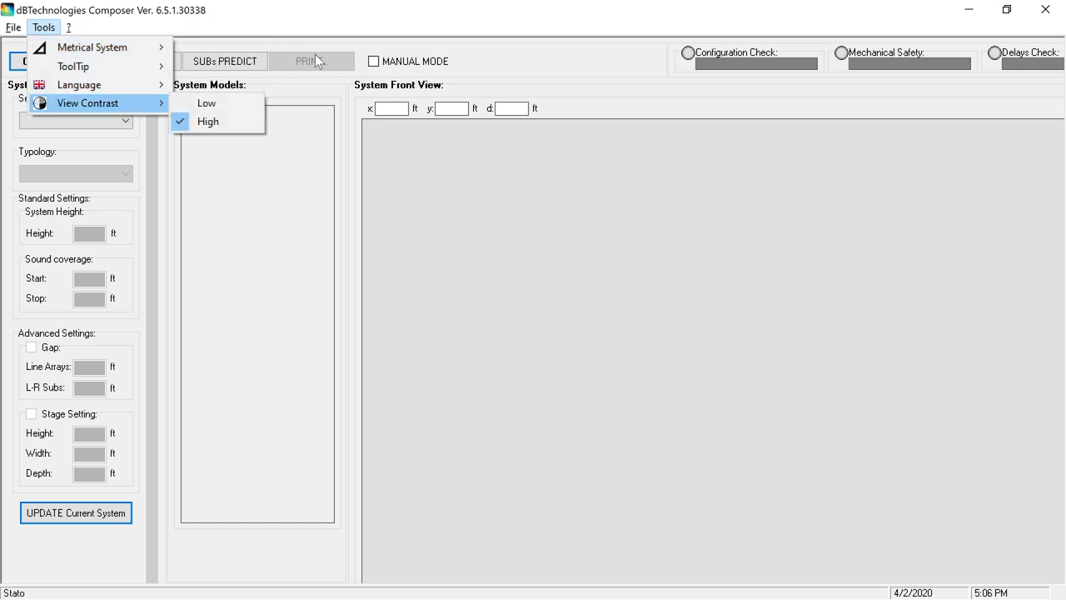
click(41, 33)
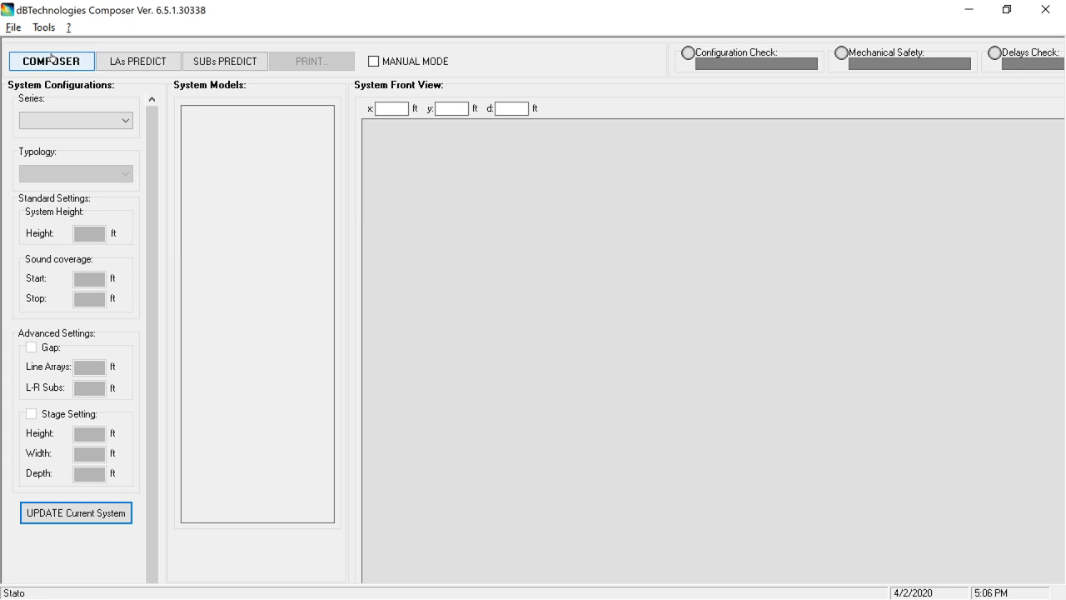
Examine the line array and subwoofer prediction pages and the explanations of the system status indicators.
click(154, 67)
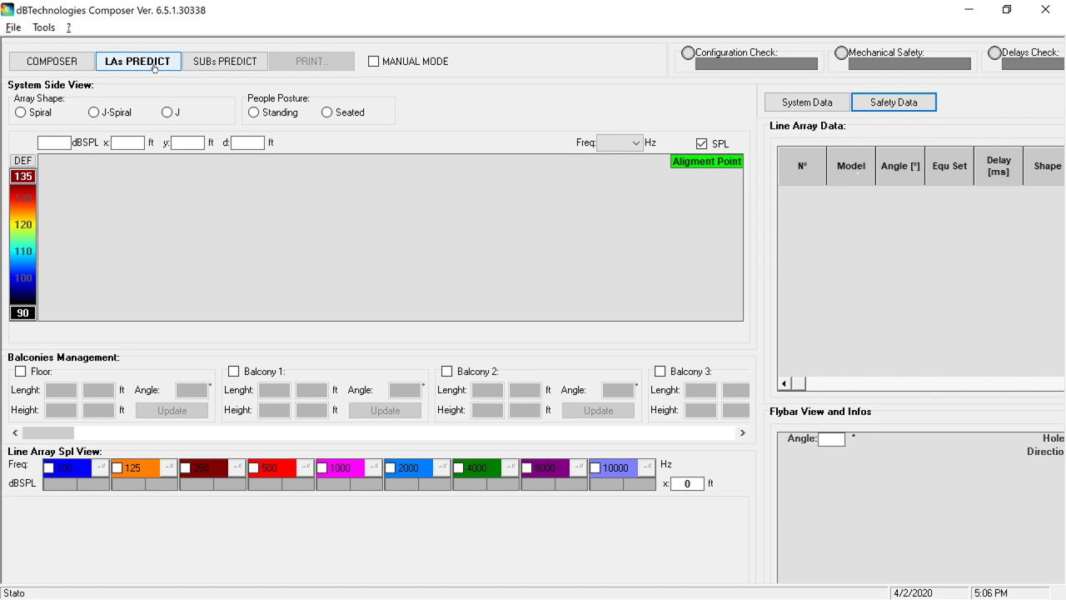
click(154, 68)
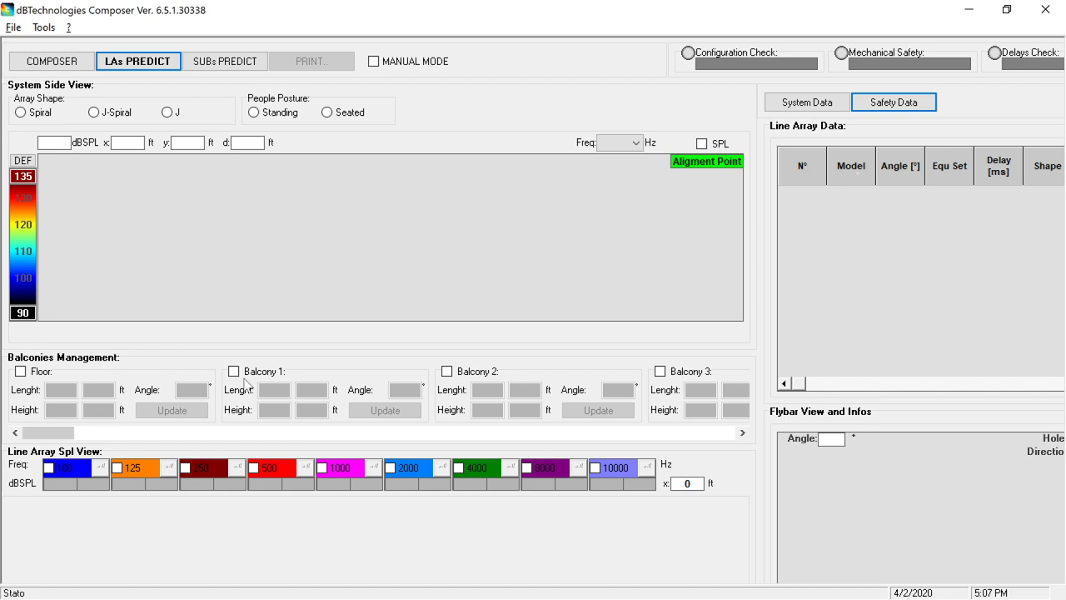
drag(48, 436, 3, 471)
click(223, 65)
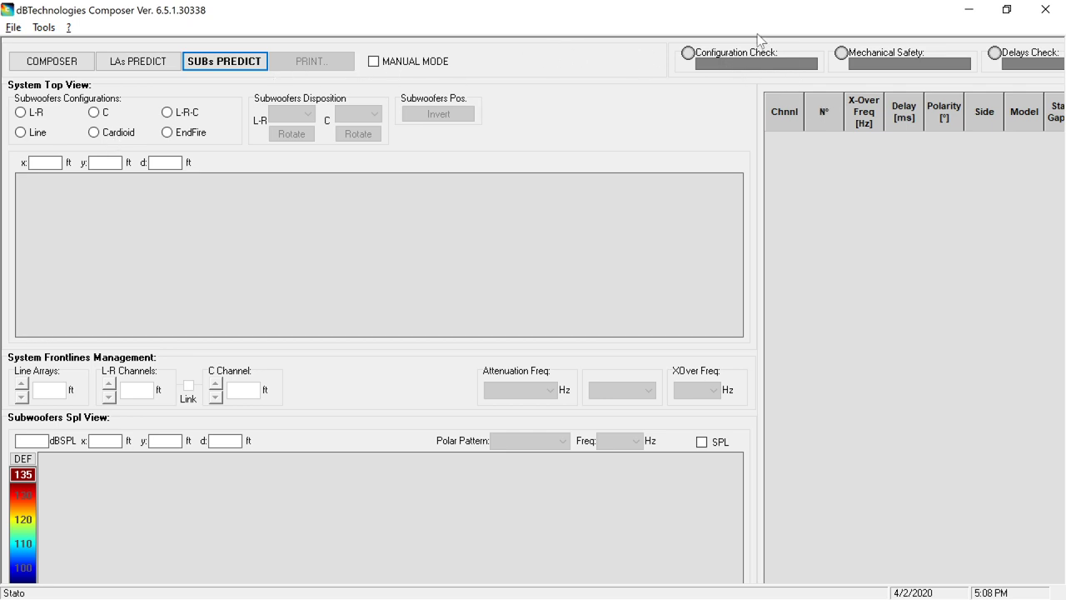
mouse_move(732, 55)
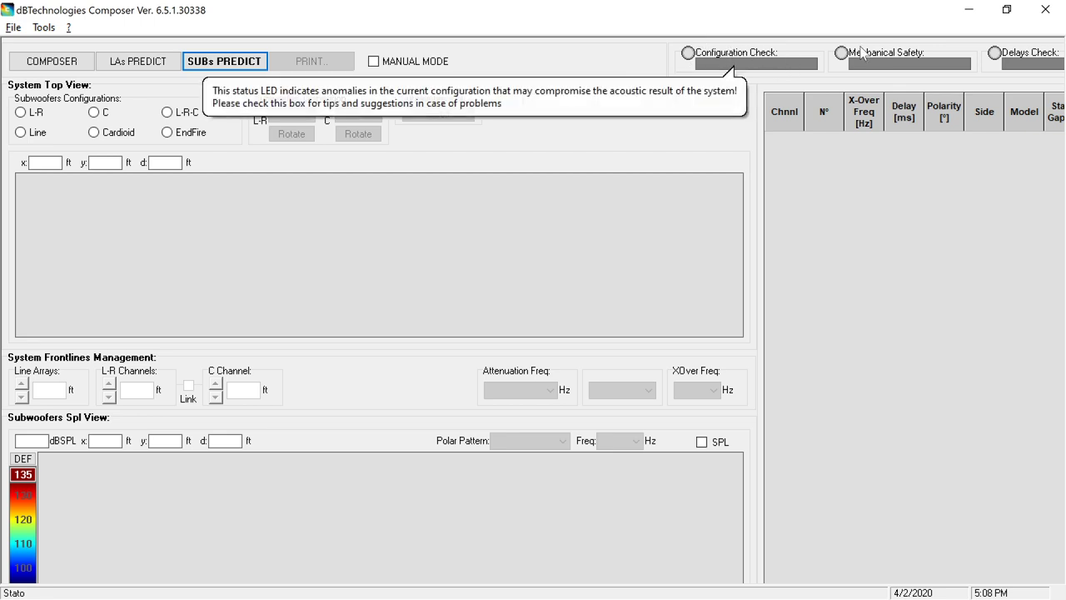
mouse_move(911, 67)
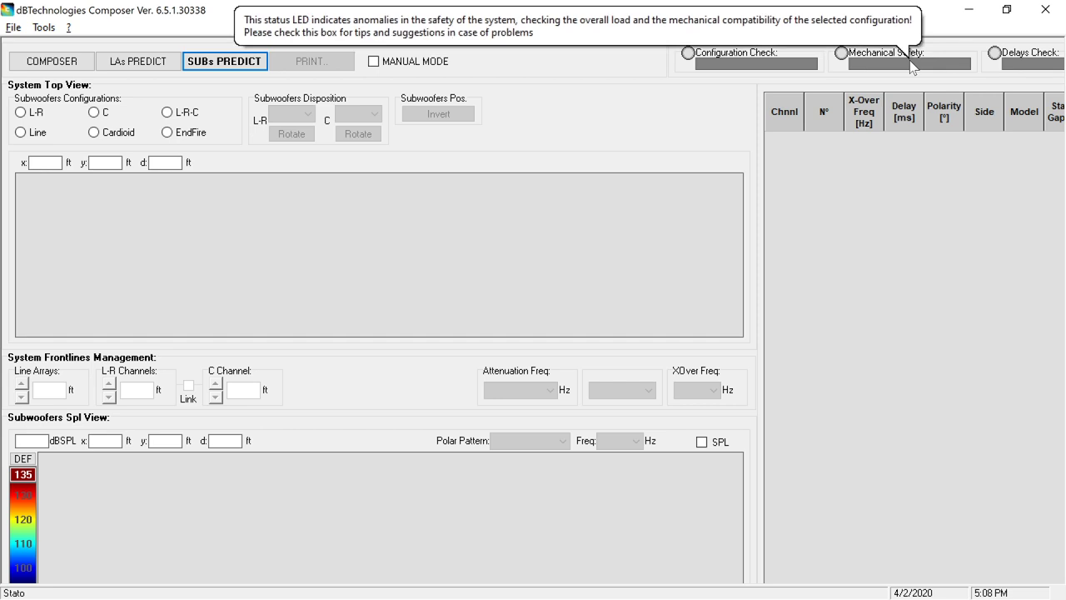
mouse_move(1015, 76)
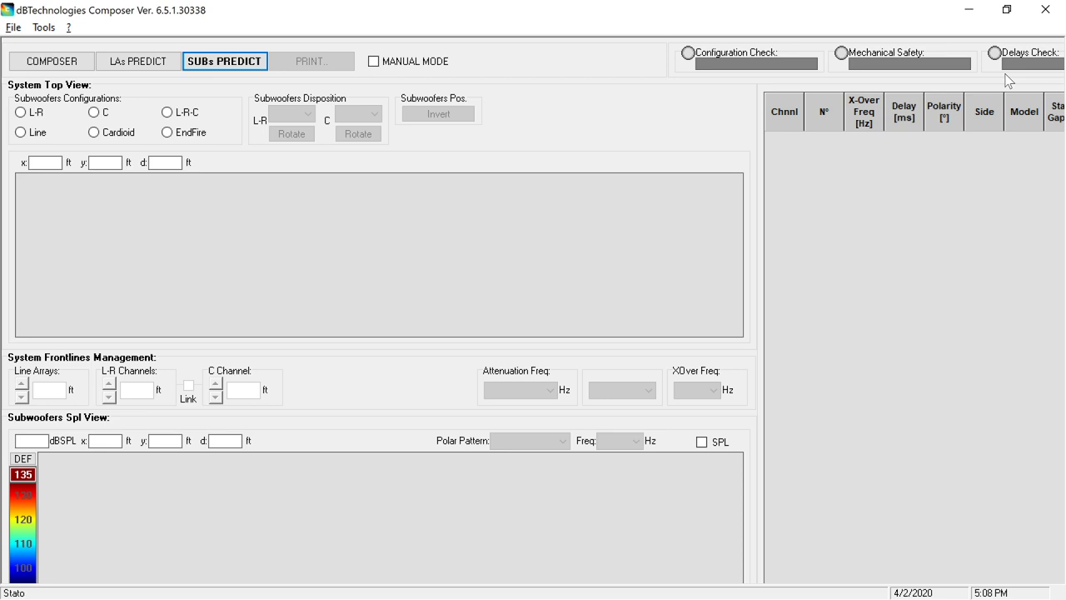
In the Composer view, choose the DVA T series with the Flown typology.
click(58, 62)
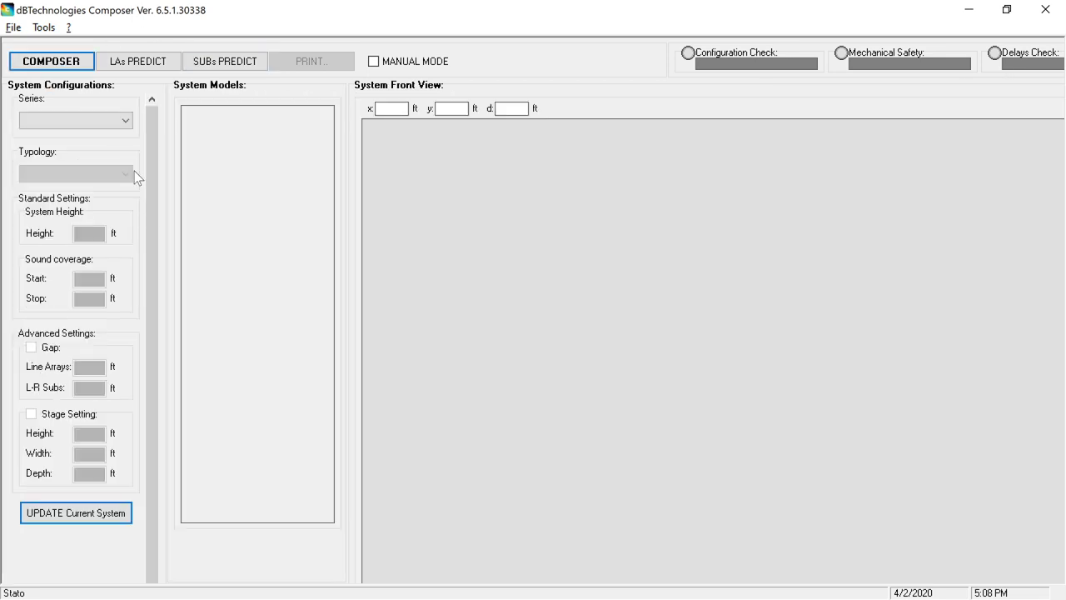
click(72, 123)
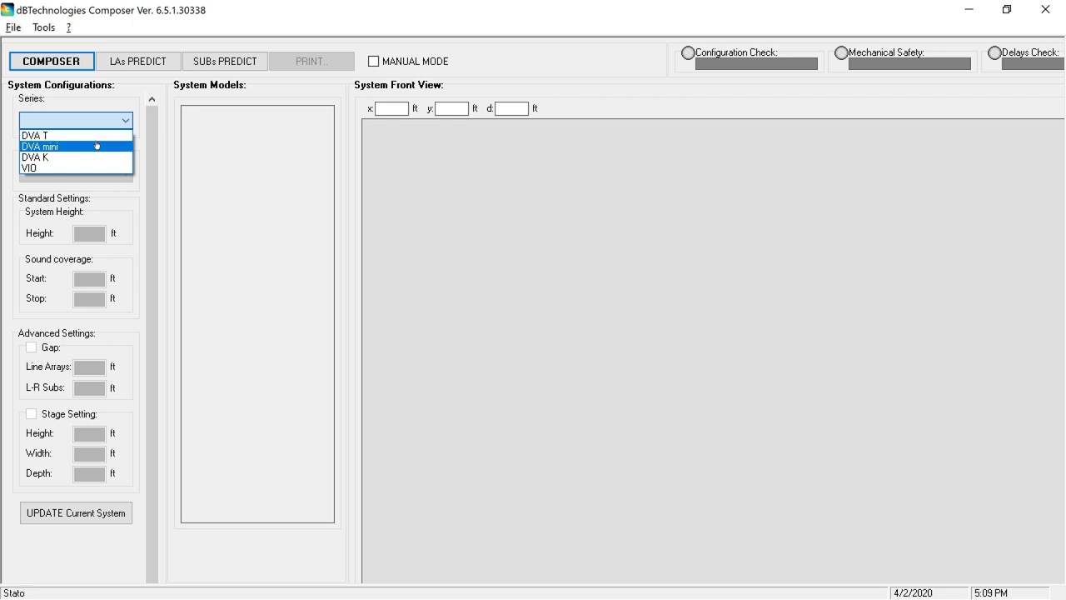
click(65, 134)
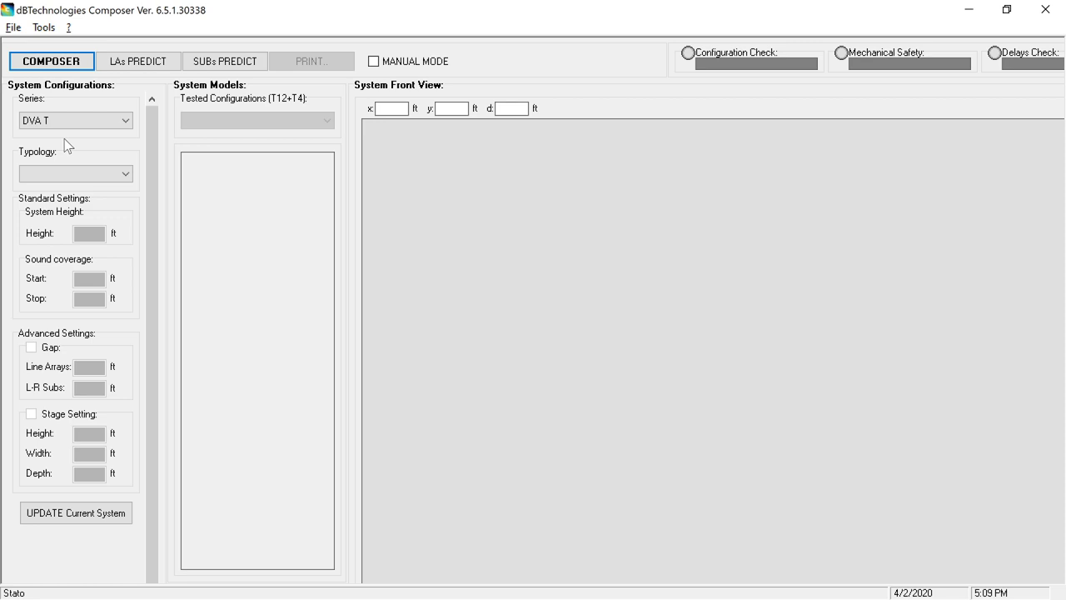
click(109, 177)
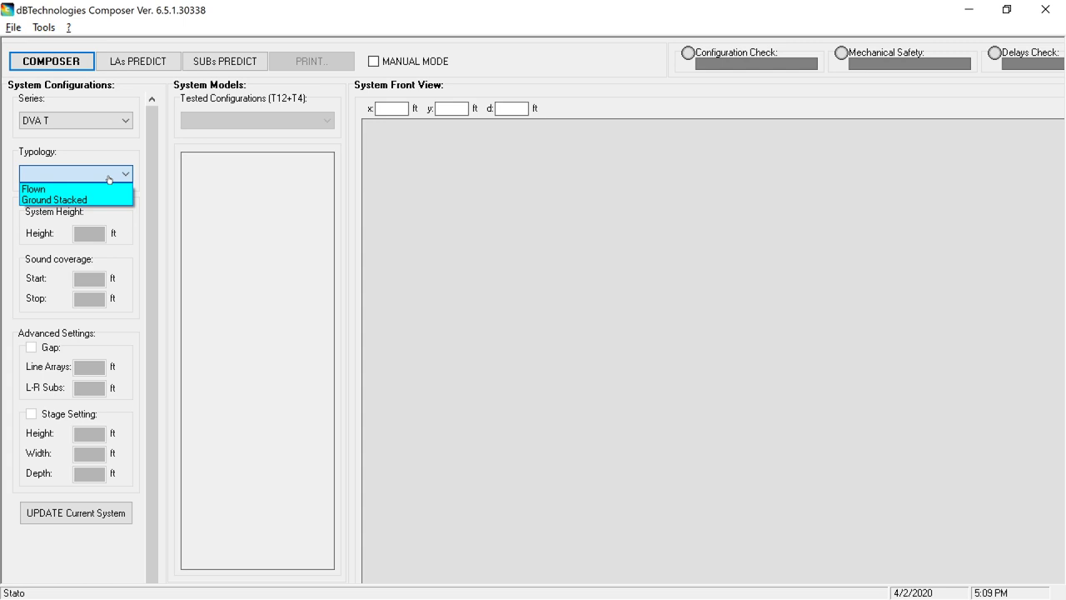
click(73, 200)
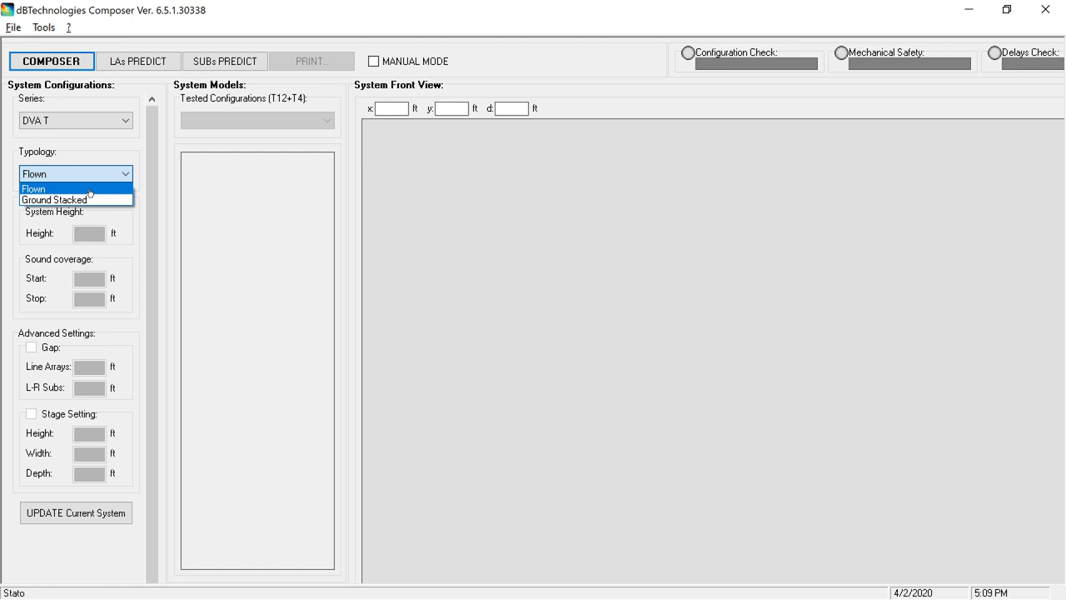
click(90, 190)
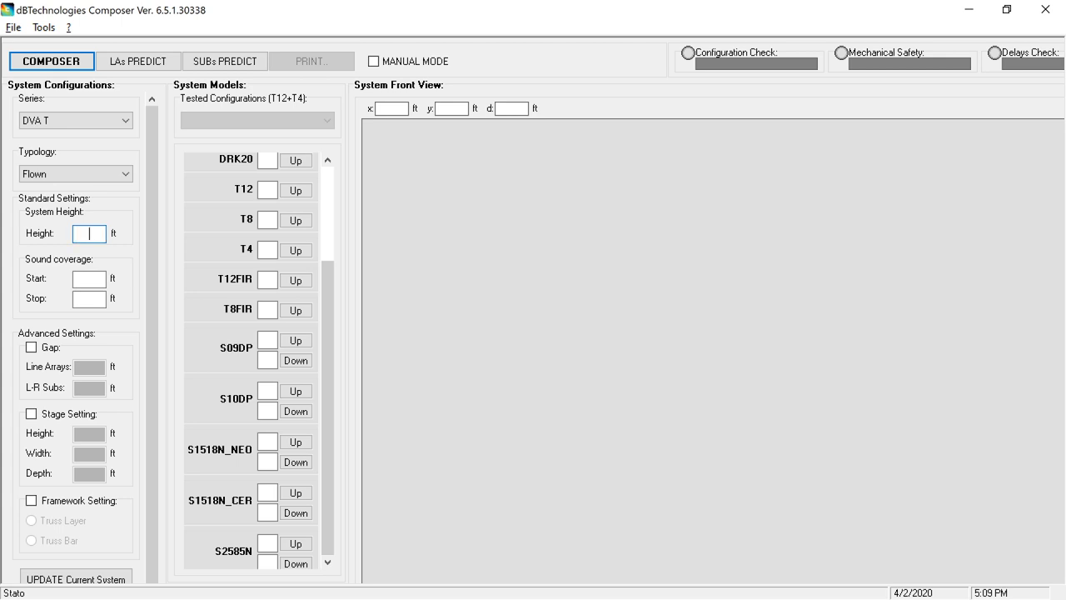
Set the system height to 20 ft and the sound coverage to start at 12 ft and stop at 200 ft.
text(22)
key(BackSpace)
text(0)
click(89, 279)
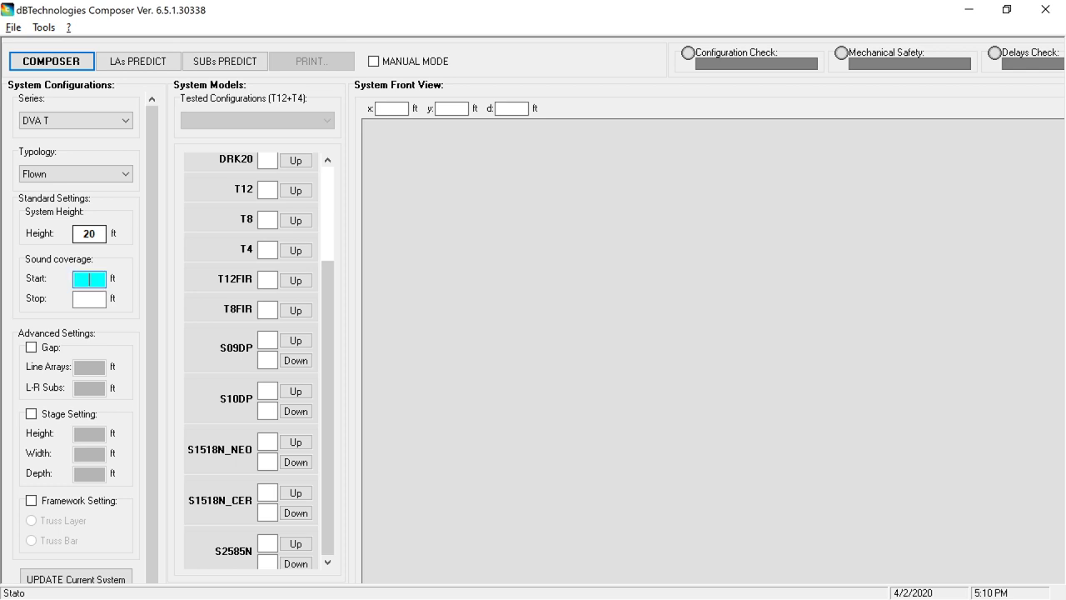
text(12)
key(Tab)
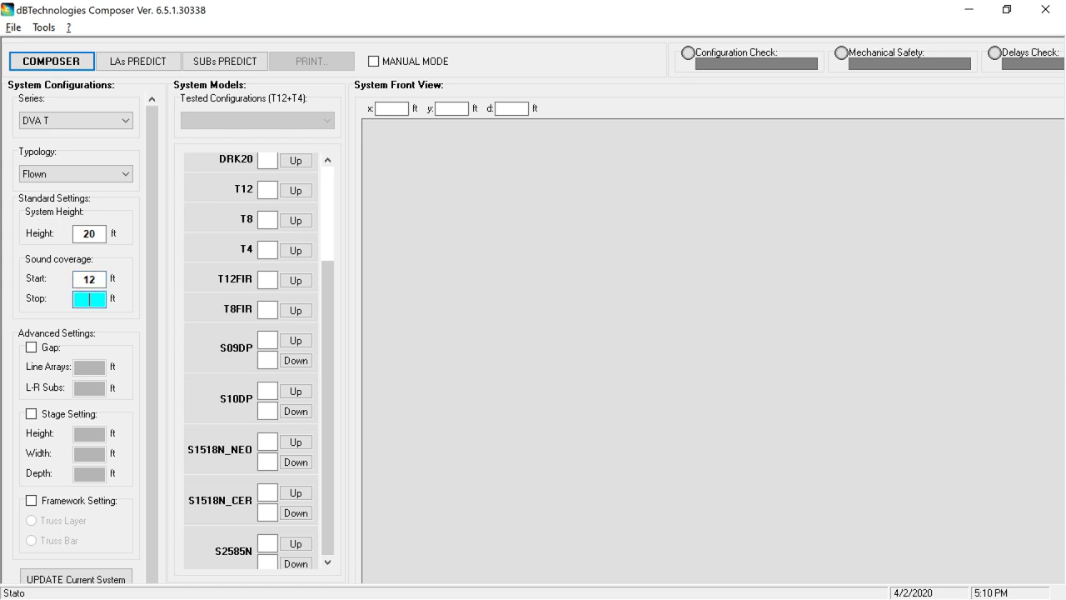
text(200)
Enable the gap setting with 50 ft between line arrays and 30 ft between L-R subs, and apply it.
click(31, 348)
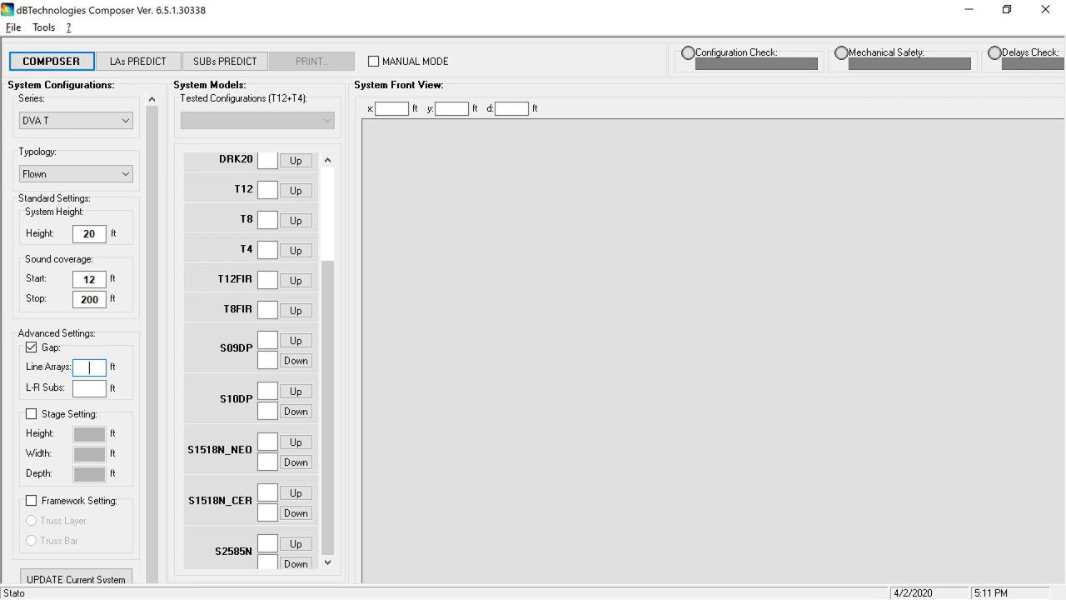
text(50)
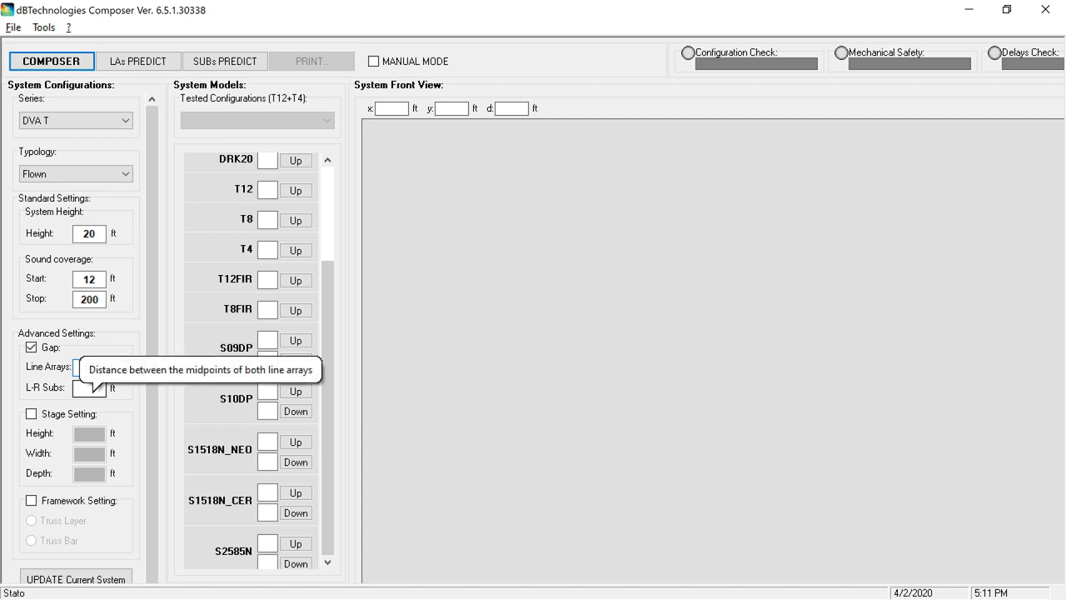
click(89, 387)
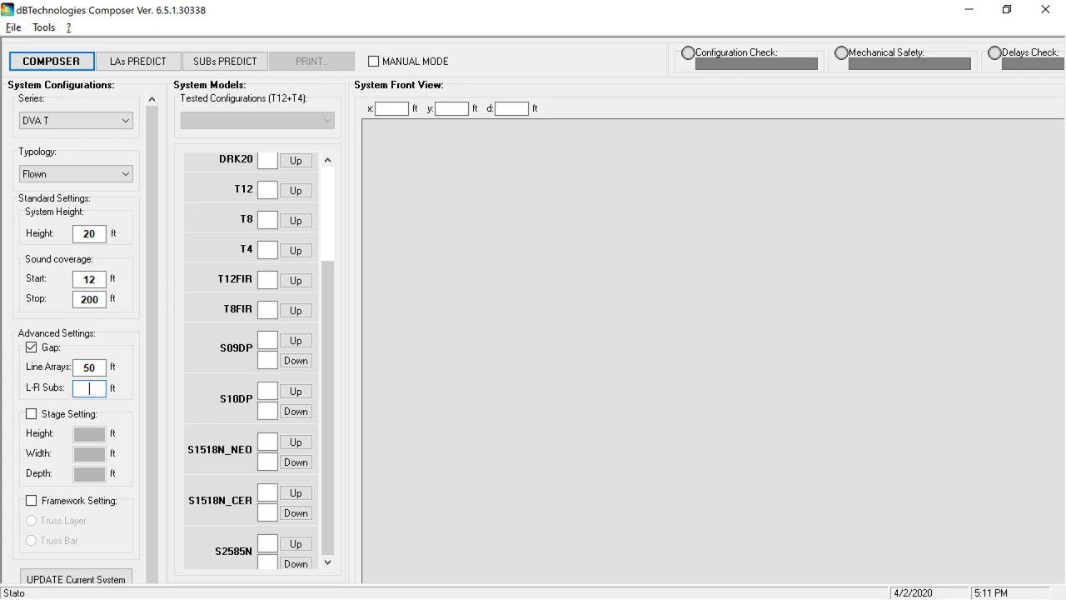
text(50)
key(BackSpace)
key(BackSpace)
text(30)
key(Return)
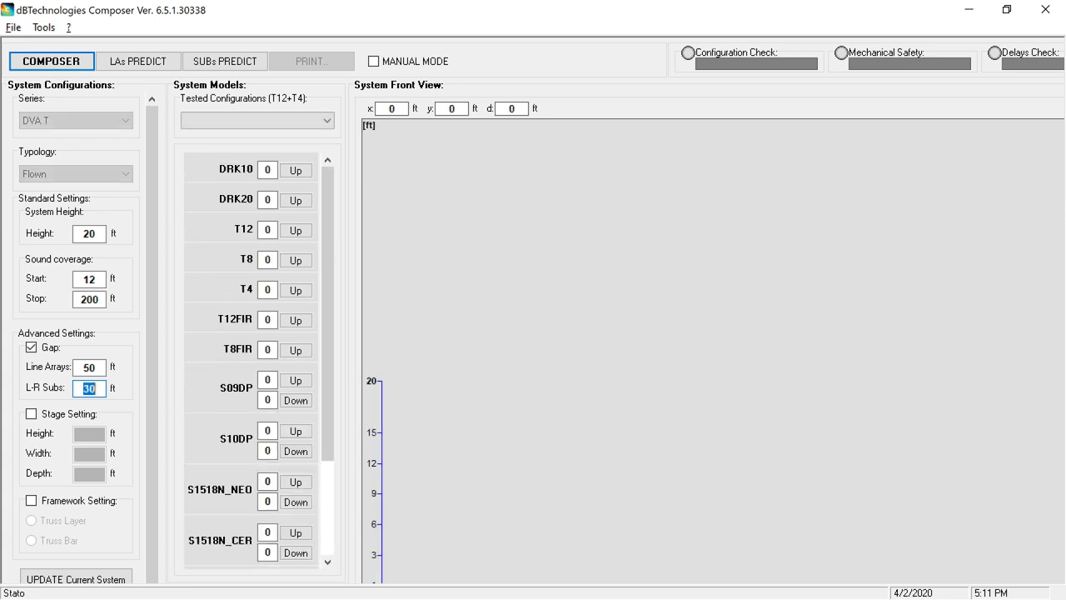
Enable the stage setting with a height of 5 ft, a width of 40 ft and a depth of 30 ft.
click(31, 414)
click(89, 434)
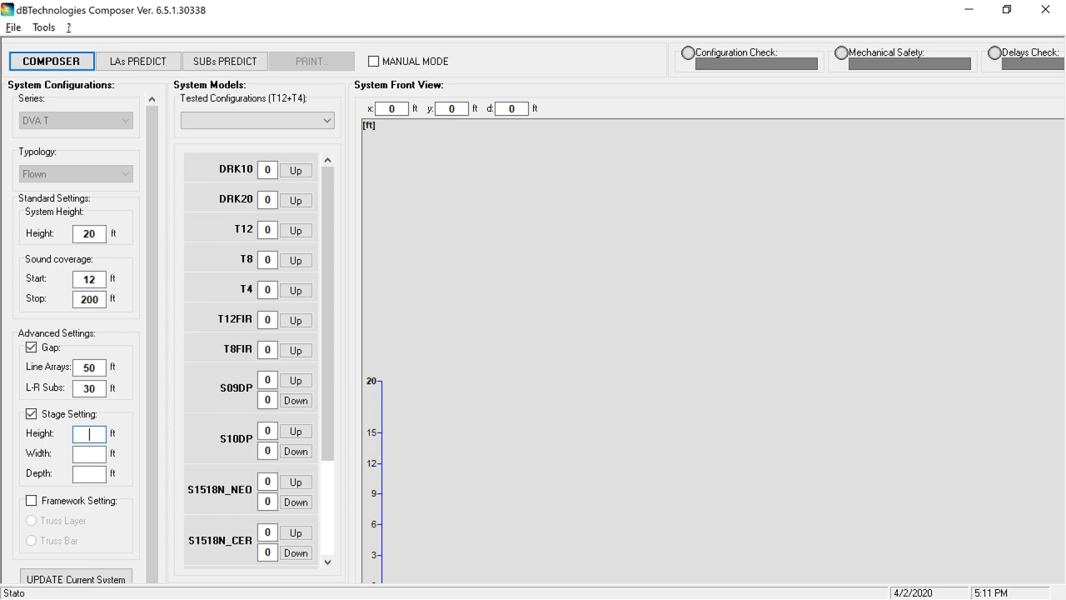
text(5)
key(Tab)
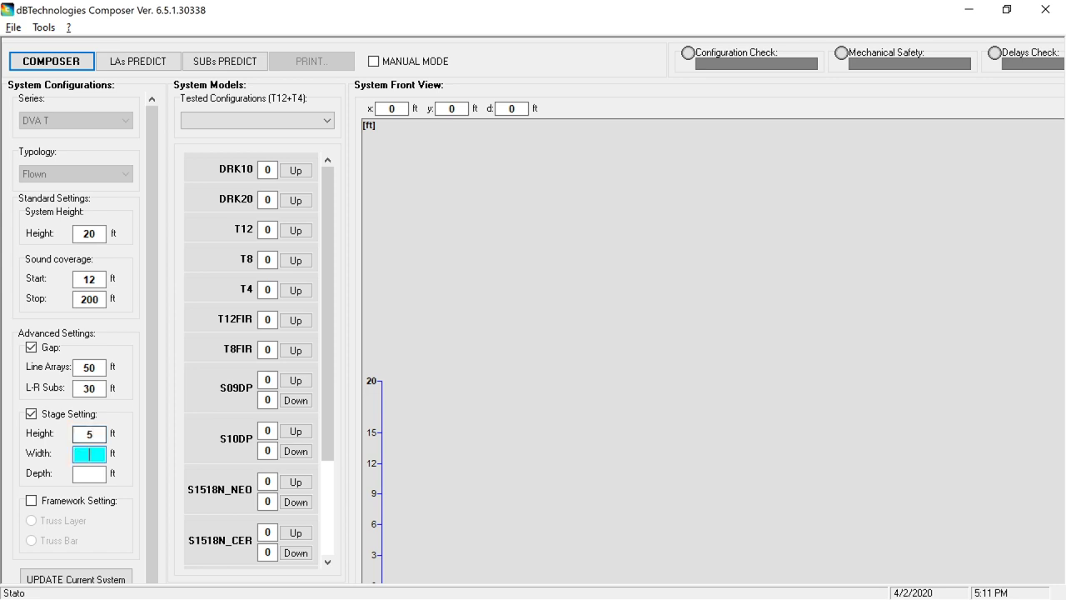
text(40)
key(Tab)
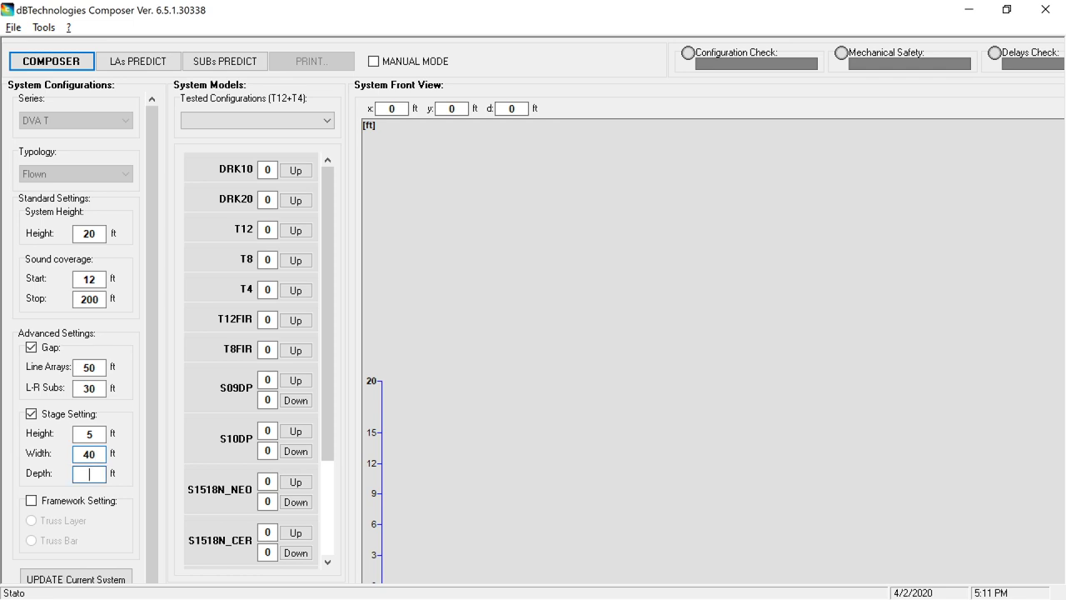
text(30)
key(Return)
Enable the framework setting with the Truss Layer option and update the current system.
click(31, 500)
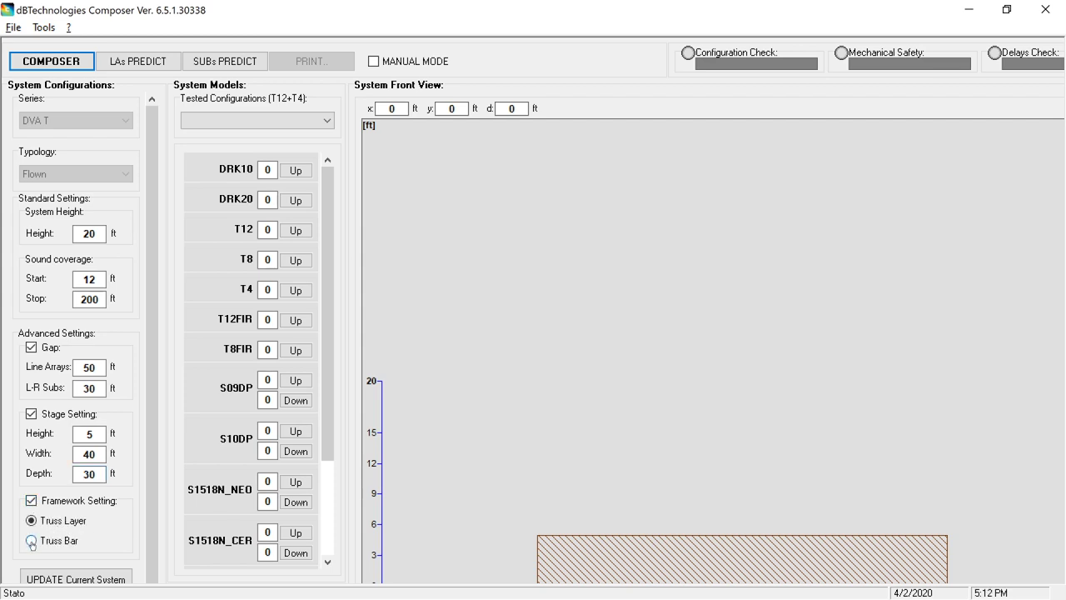
click(32, 541)
click(31, 520)
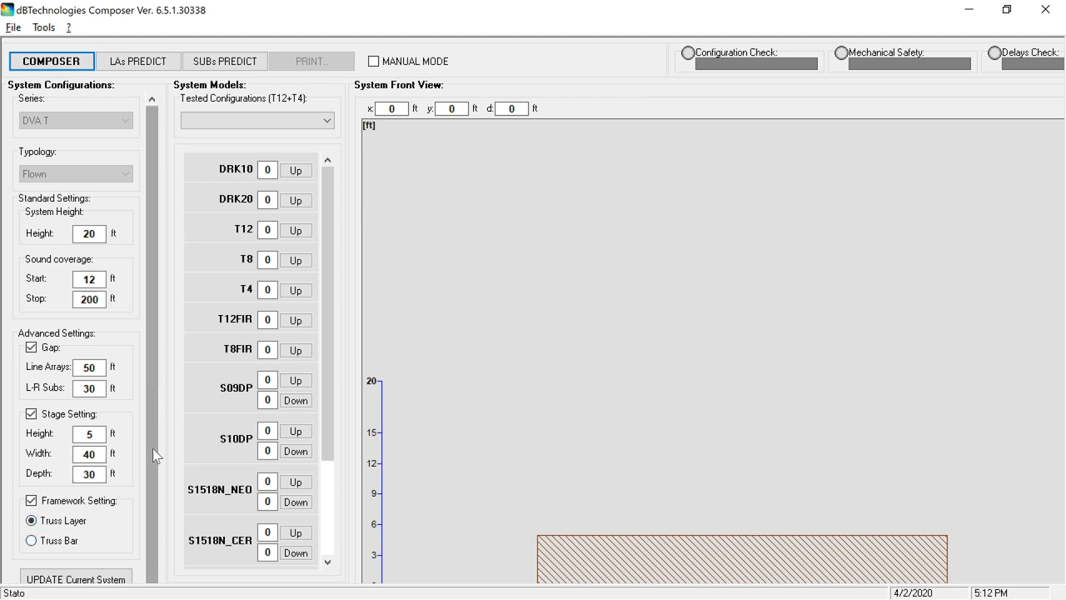
click(107, 578)
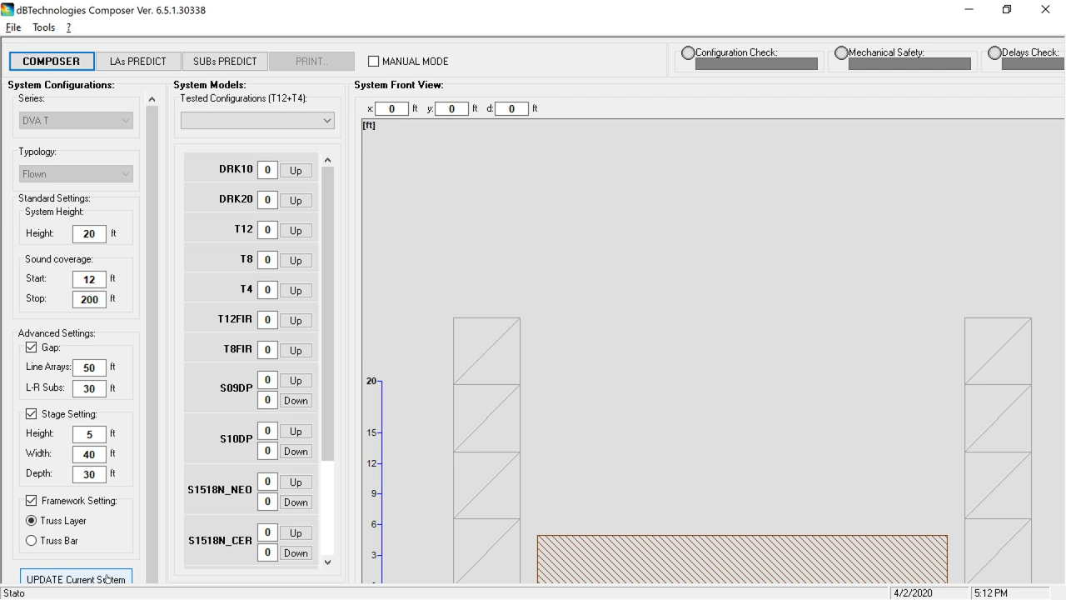
Switch the framework setting to Truss Bar and set the quantity of DRK20 flybars to 2.
click(32, 539)
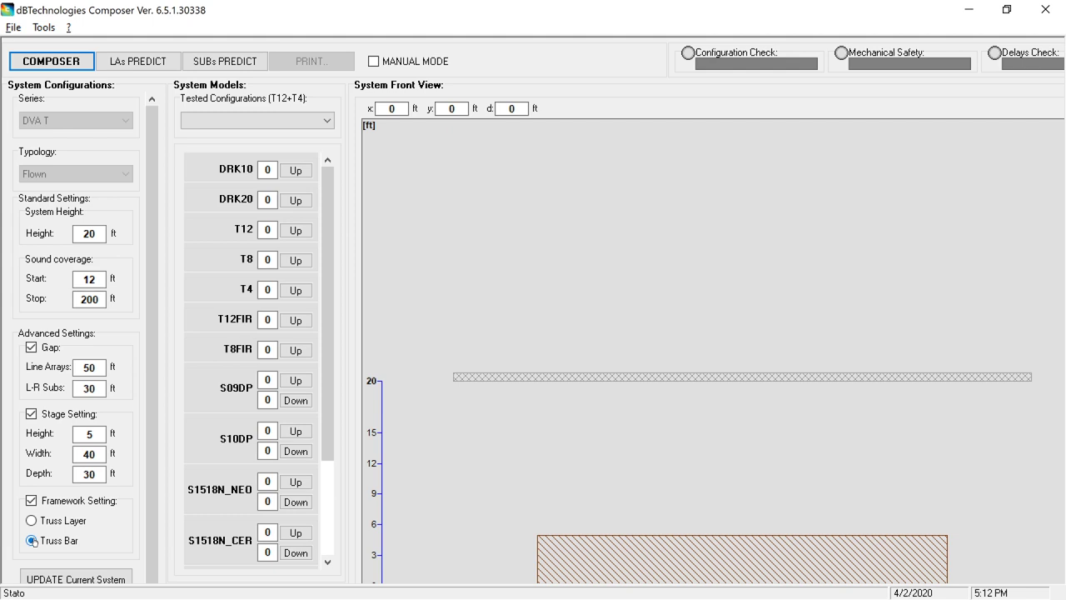
mouse_move(230, 172)
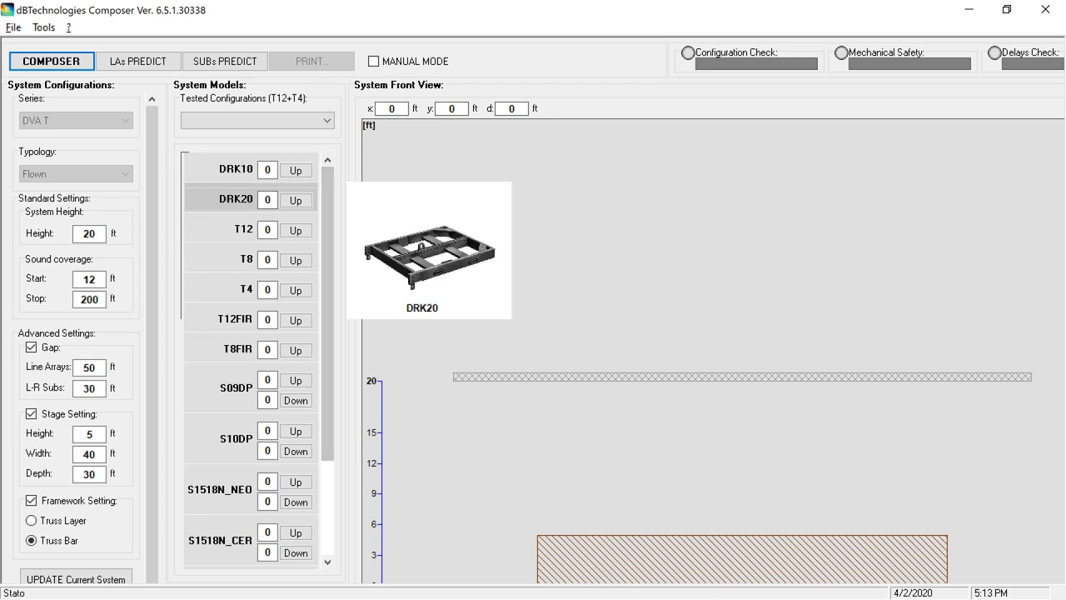
click(267, 200)
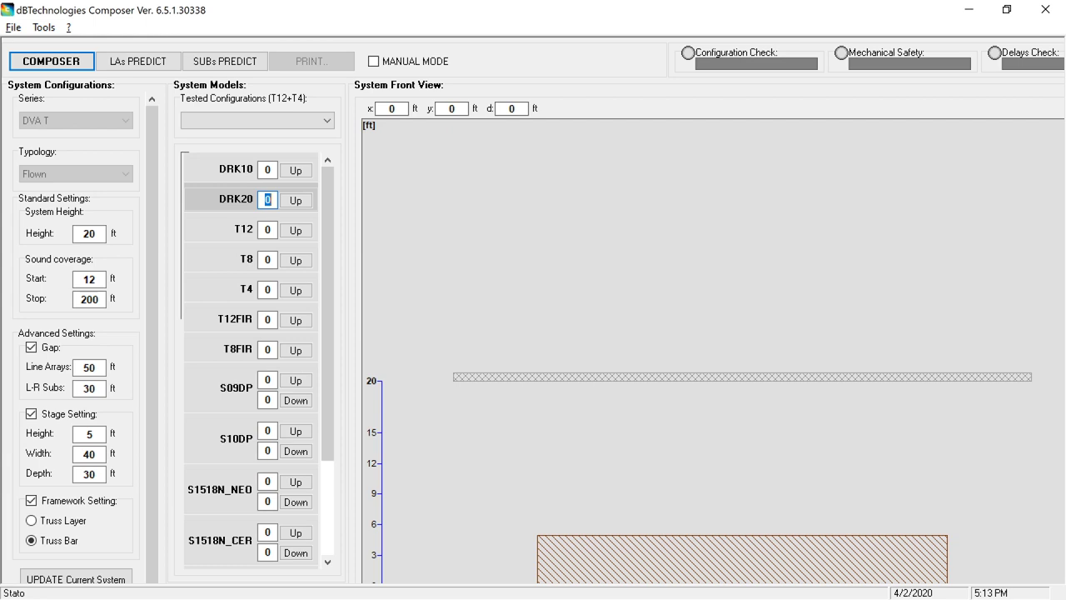
text(2)
key(Return)
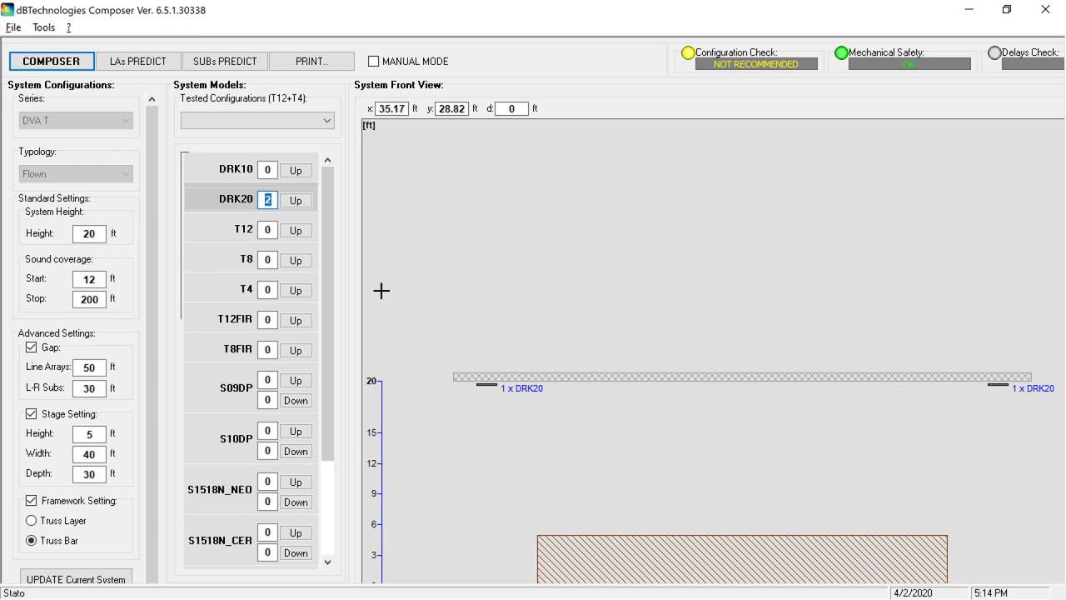
Add 16 T12 and 6 T8 modules to the flown line arrays.
click(268, 230)
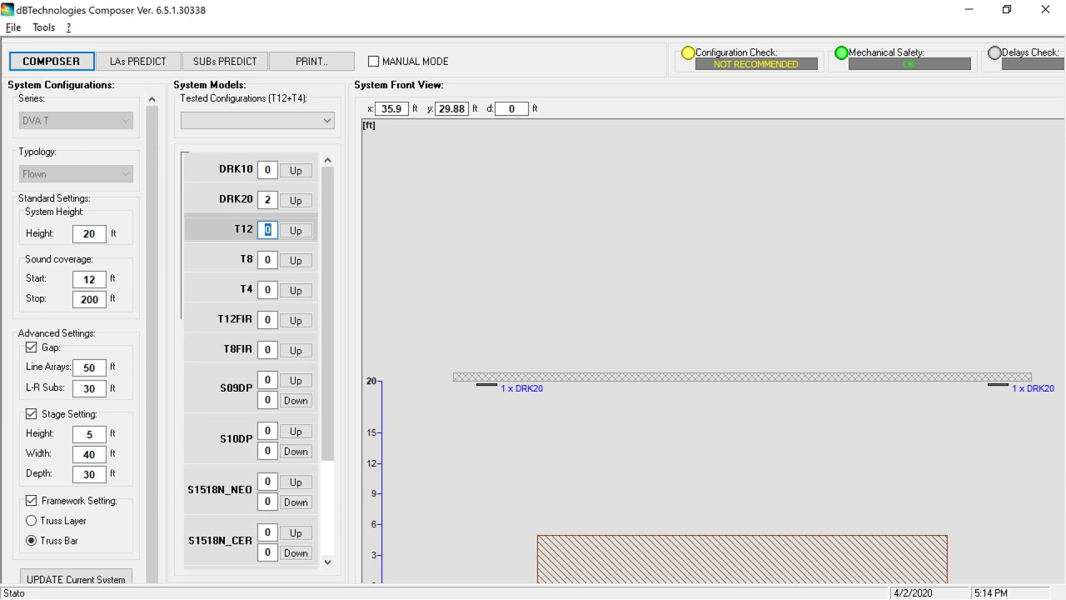
text(16)
key(Return)
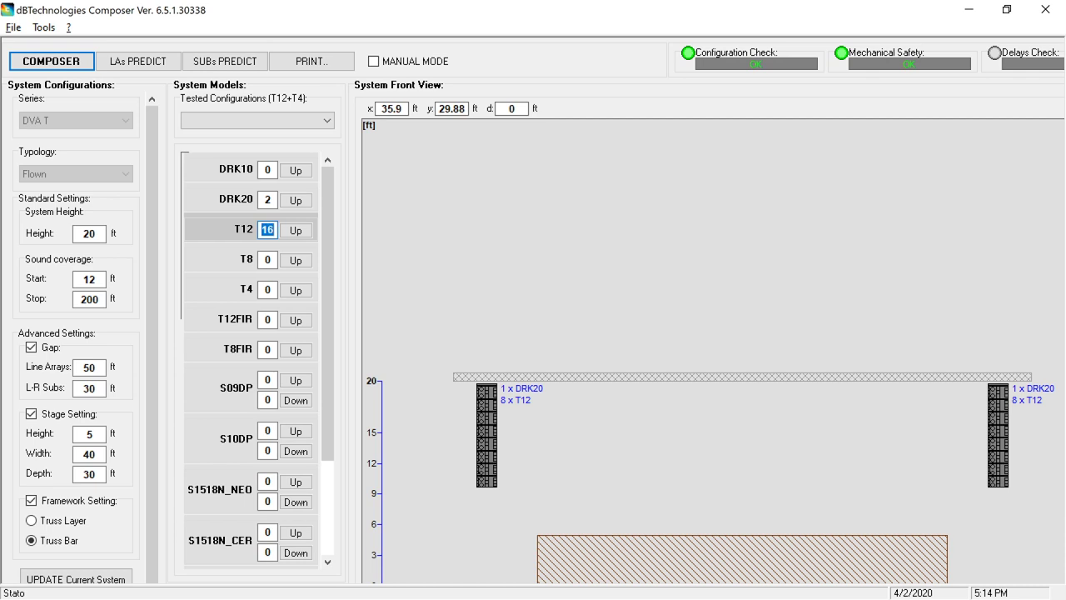
click(267, 259)
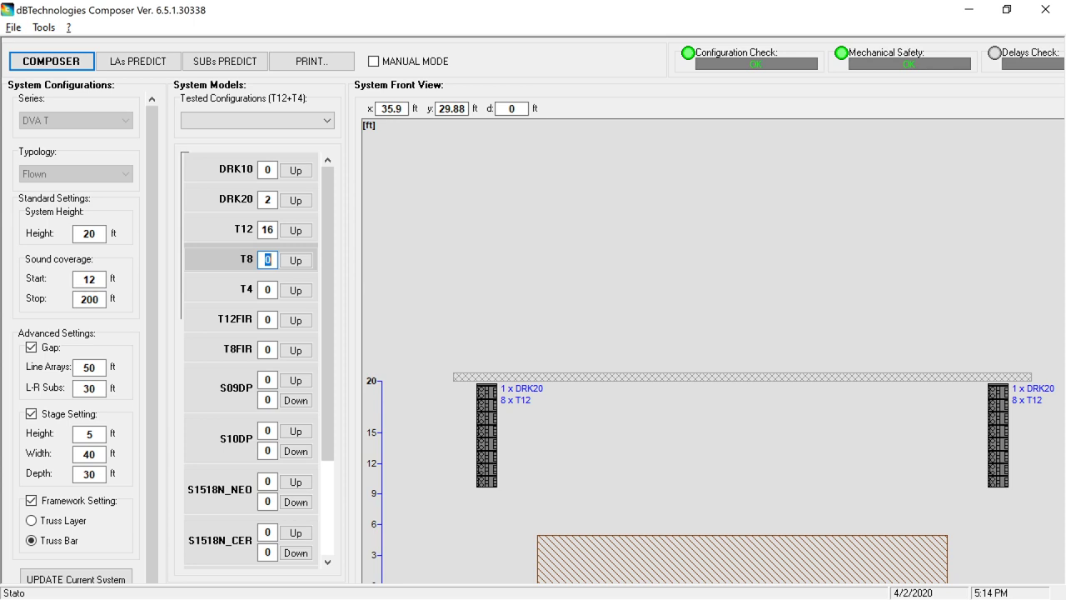
text(6)
key(shift+Home)
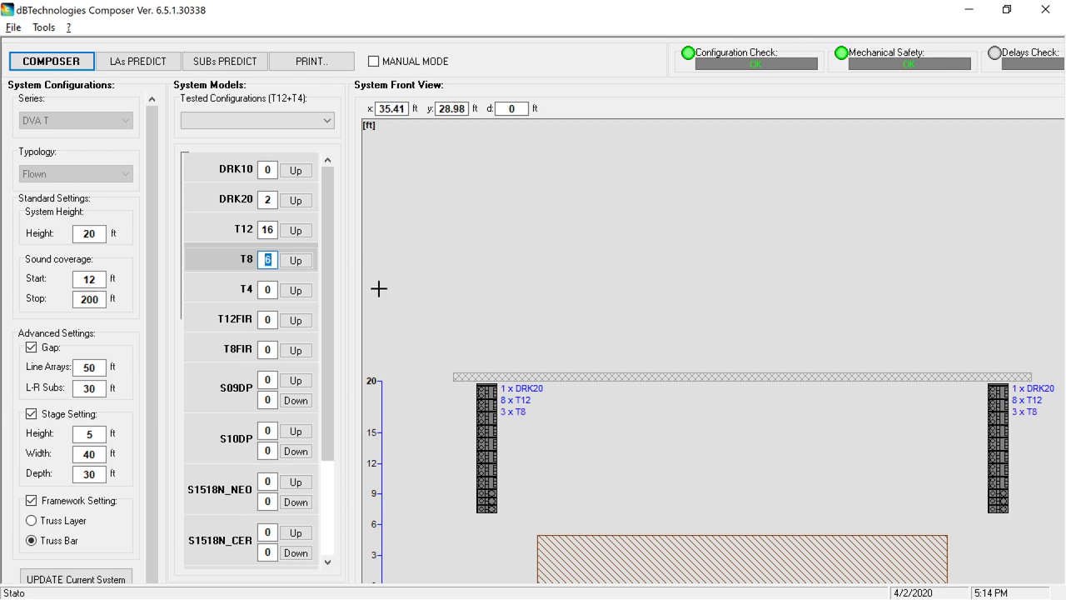
Look through the T8, T8FIR and subwoofer entries among the system models.
mouse_move(231, 318)
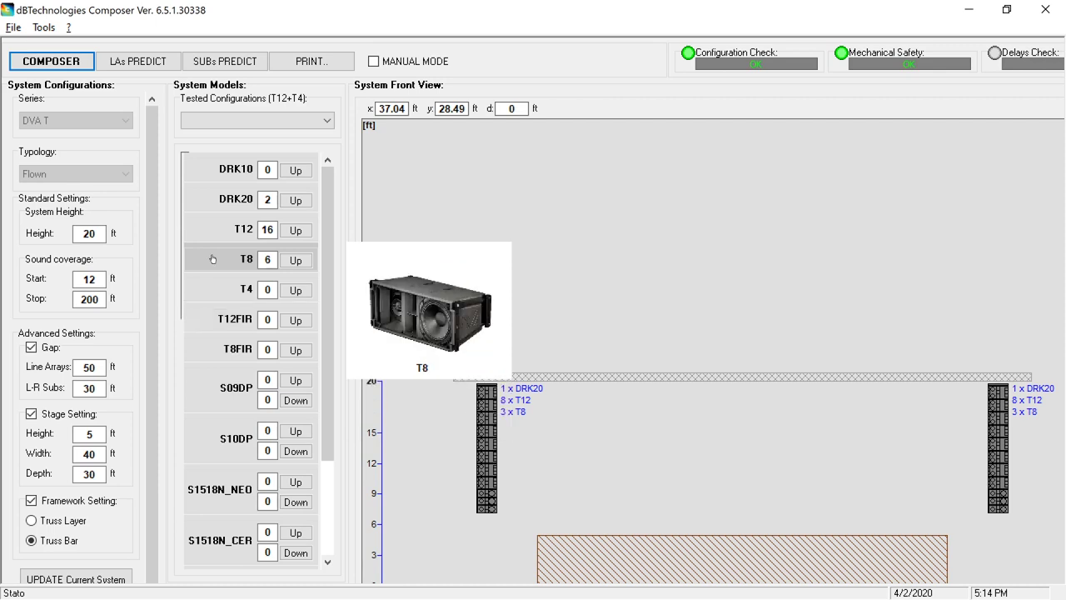
mouse_move(215, 238)
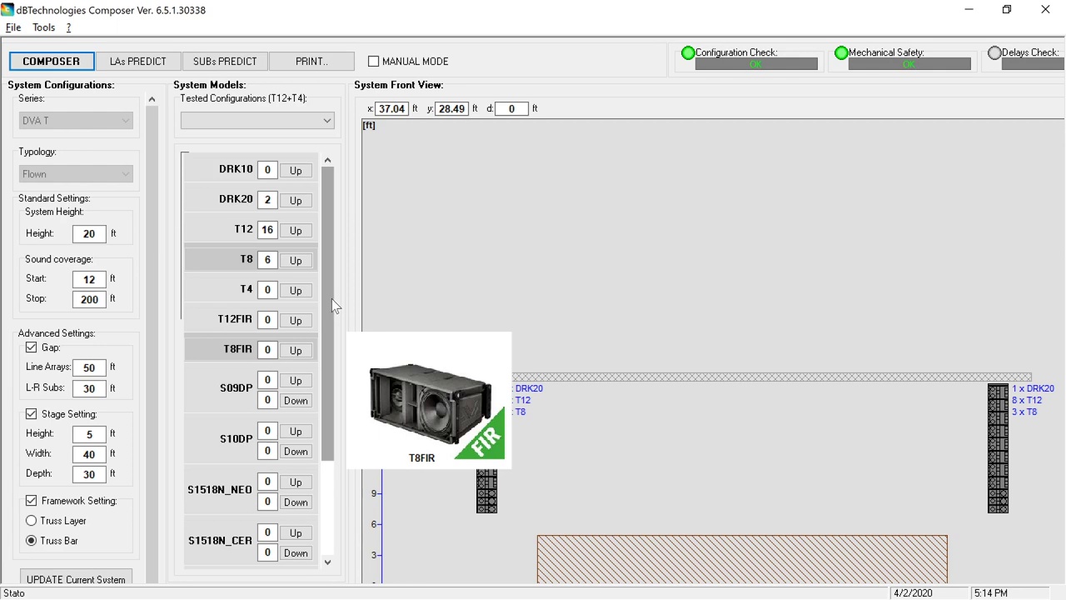
drag(331, 298, 331, 473)
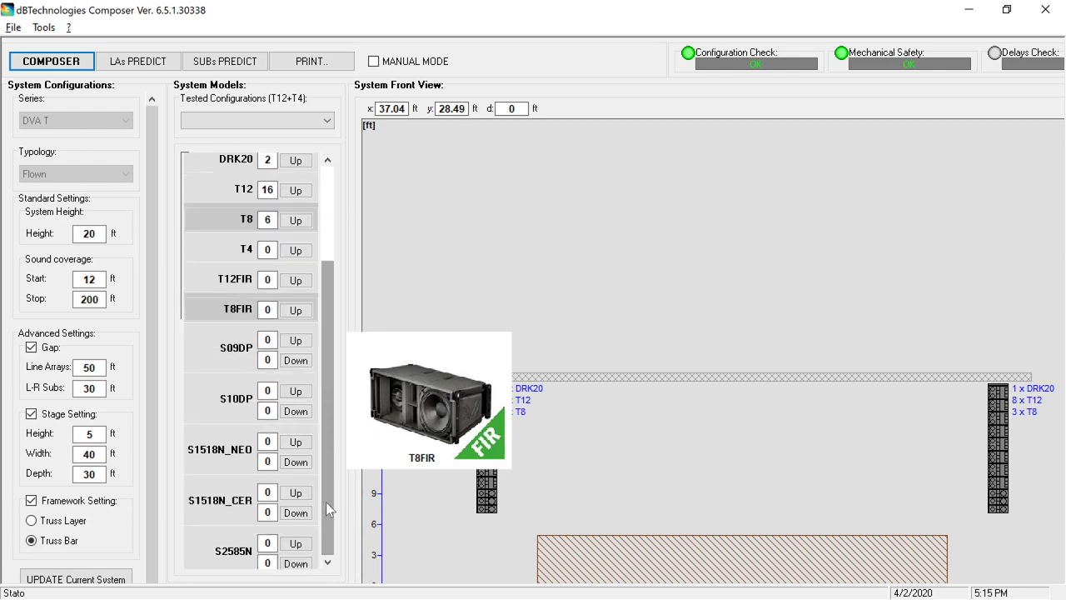
click(295, 410)
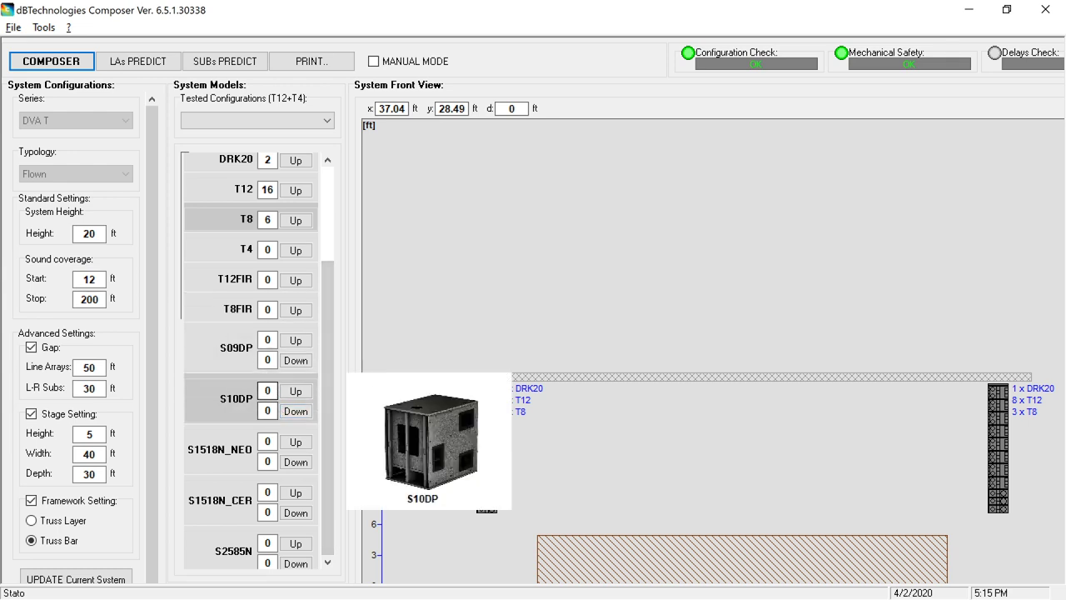
click(296, 492)
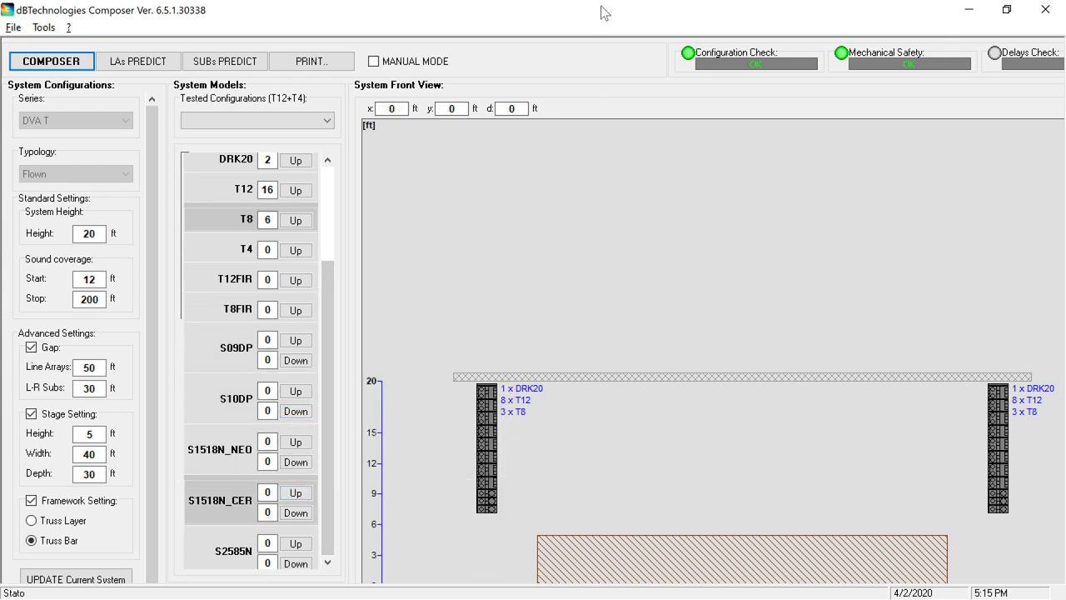
click(1006, 9)
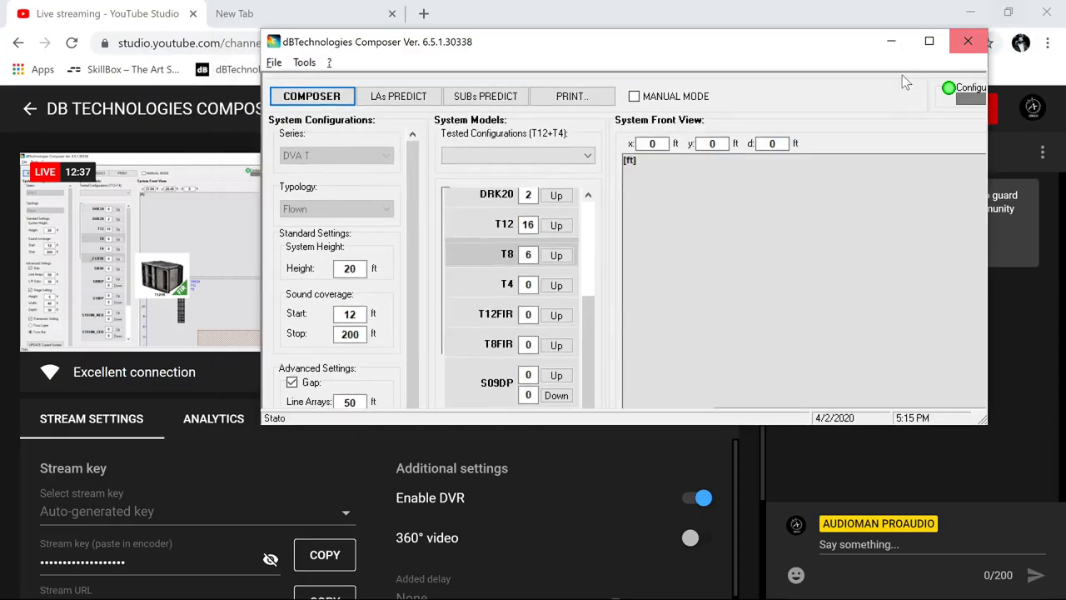
drag(838, 29, 837, 1)
double_click(755, 14)
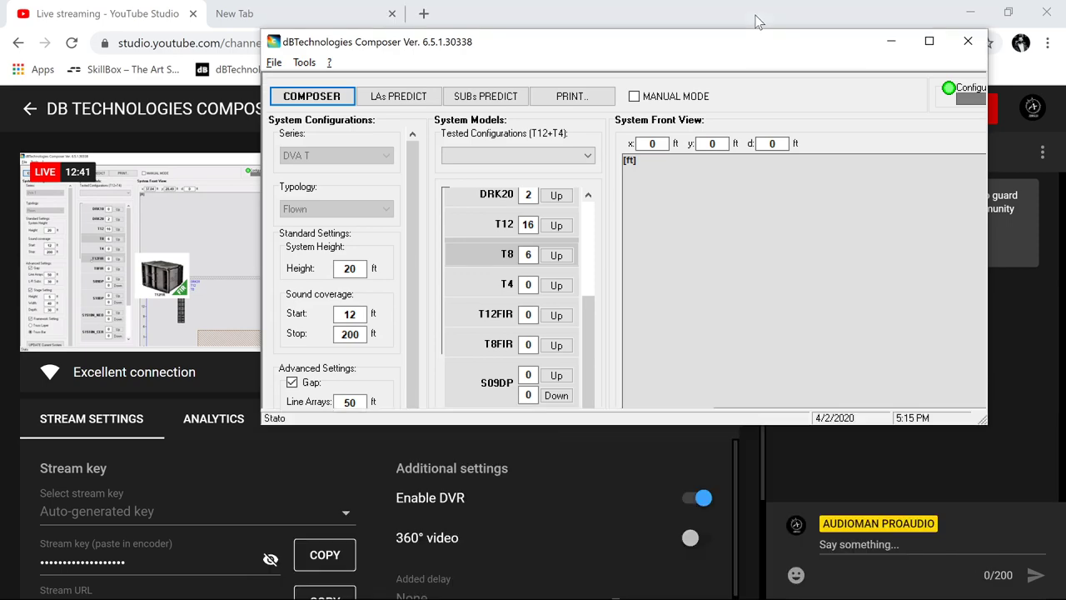
double_click(645, 40)
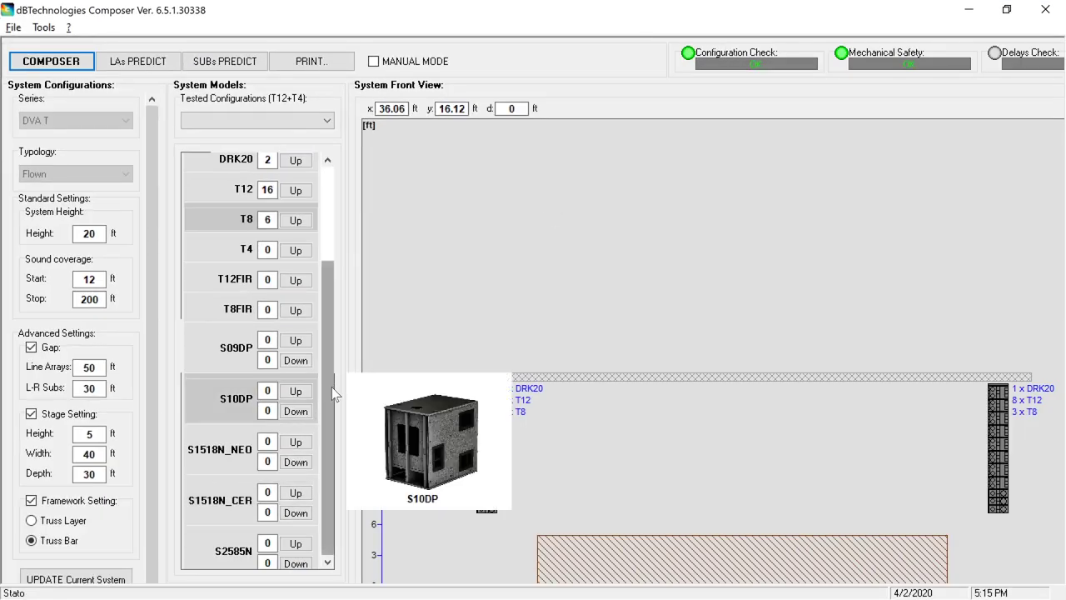
Compare the available subwoofer models, including the S2585N, S09DP, S10DP and S1518N_NEO.
mouse_move(254, 539)
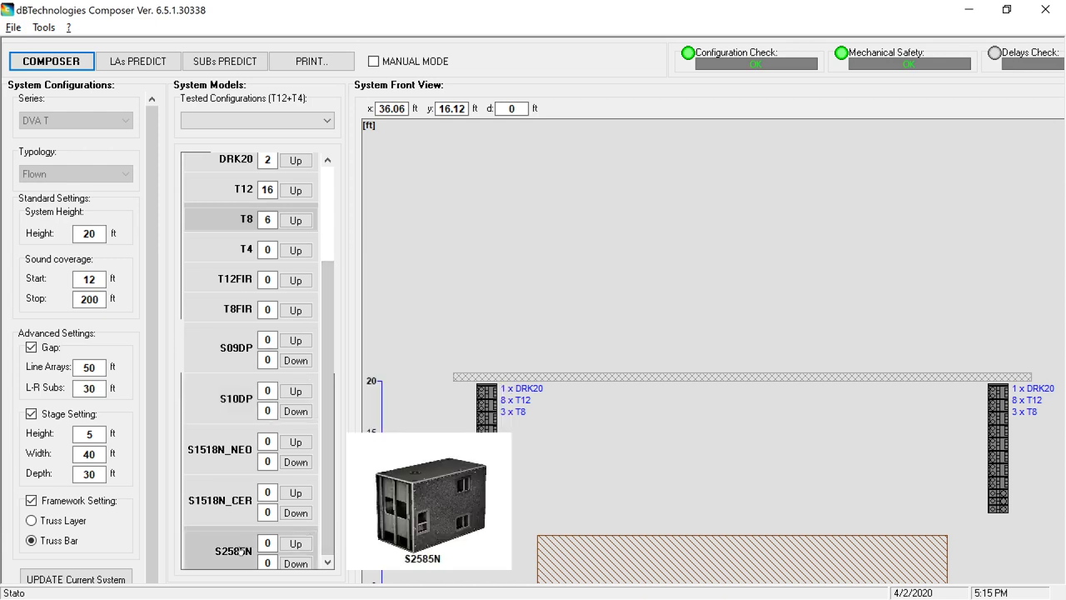
mouse_move(224, 512)
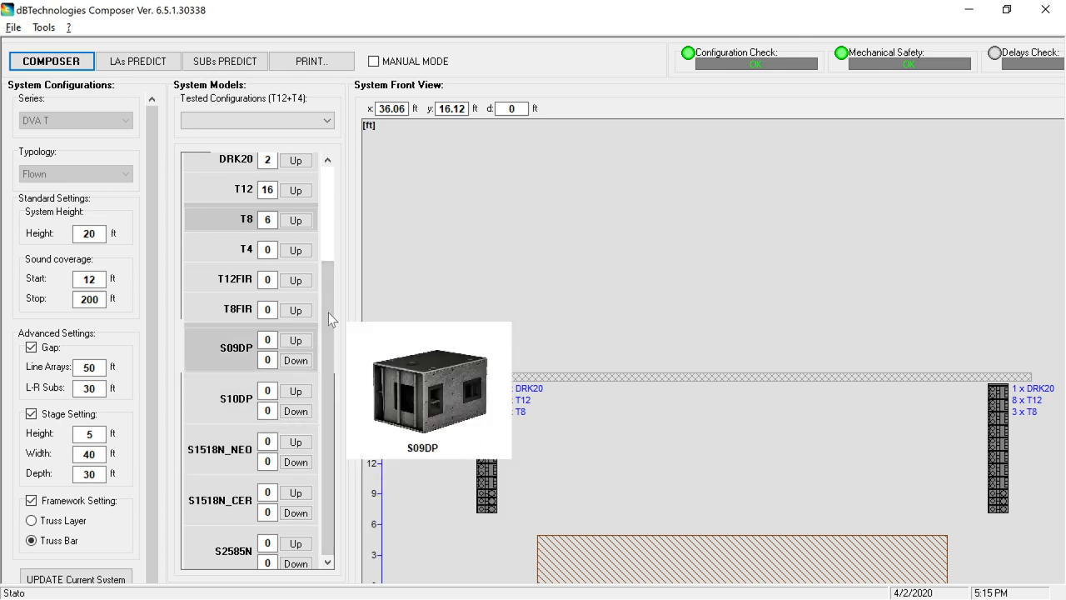
drag(329, 313, 318, 150)
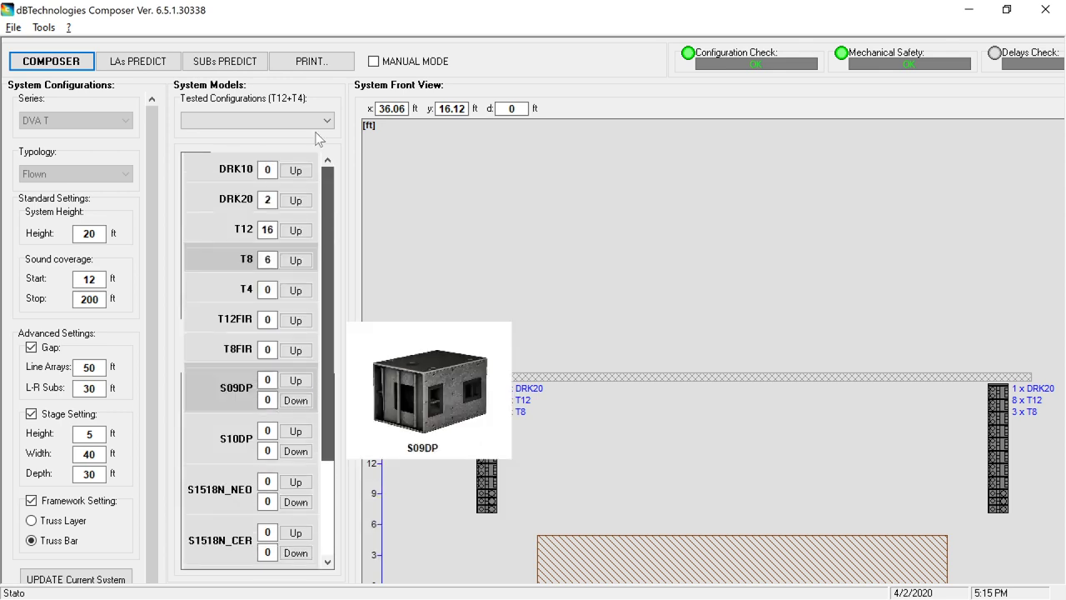
drag(329, 220, 337, 496)
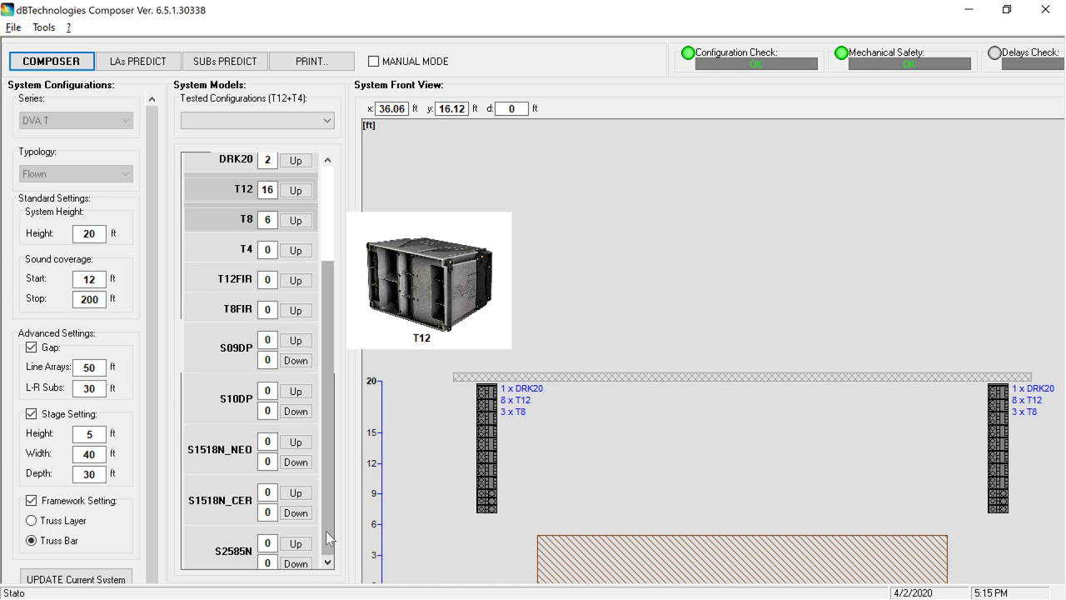
click(326, 490)
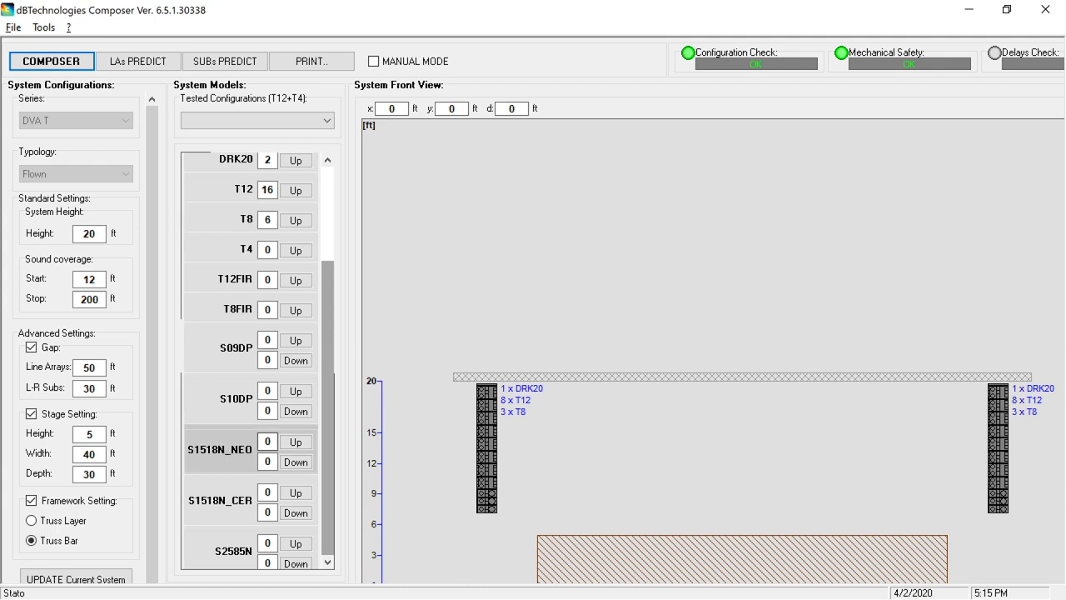
mouse_move(325, 396)
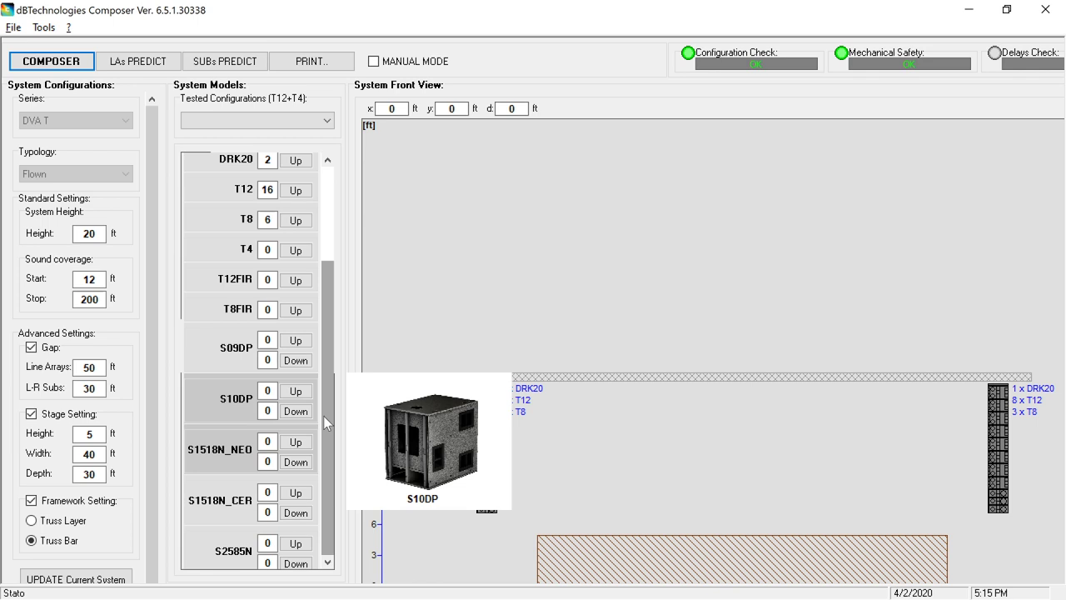
mouse_move(253, 443)
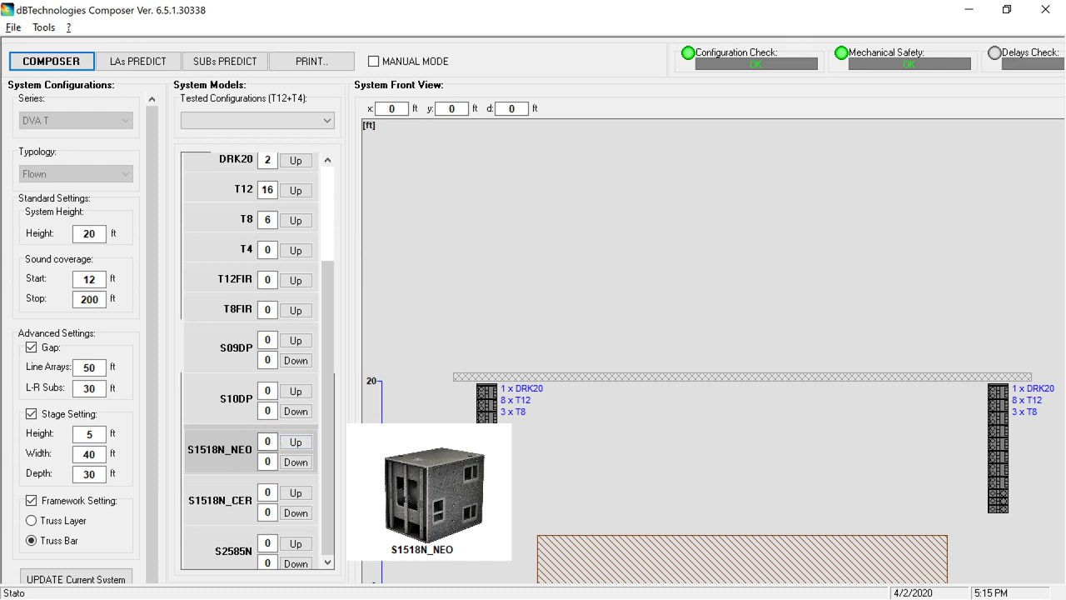
Set the Down quantity of S1518N_NEO subwoofers to 16.
click(268, 442)
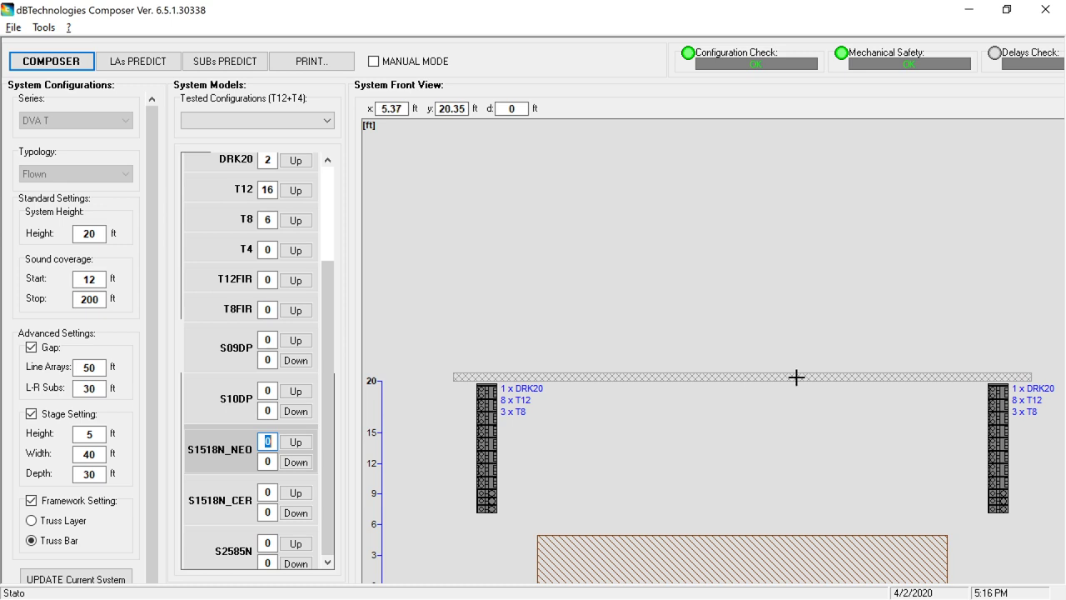
mouse_move(307, 503)
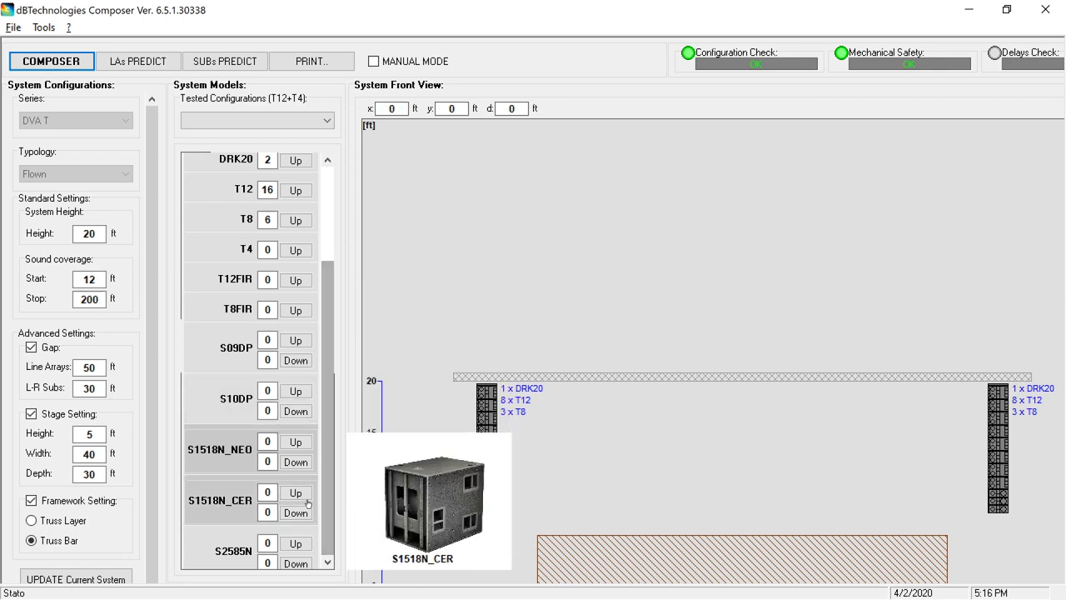
mouse_move(268, 462)
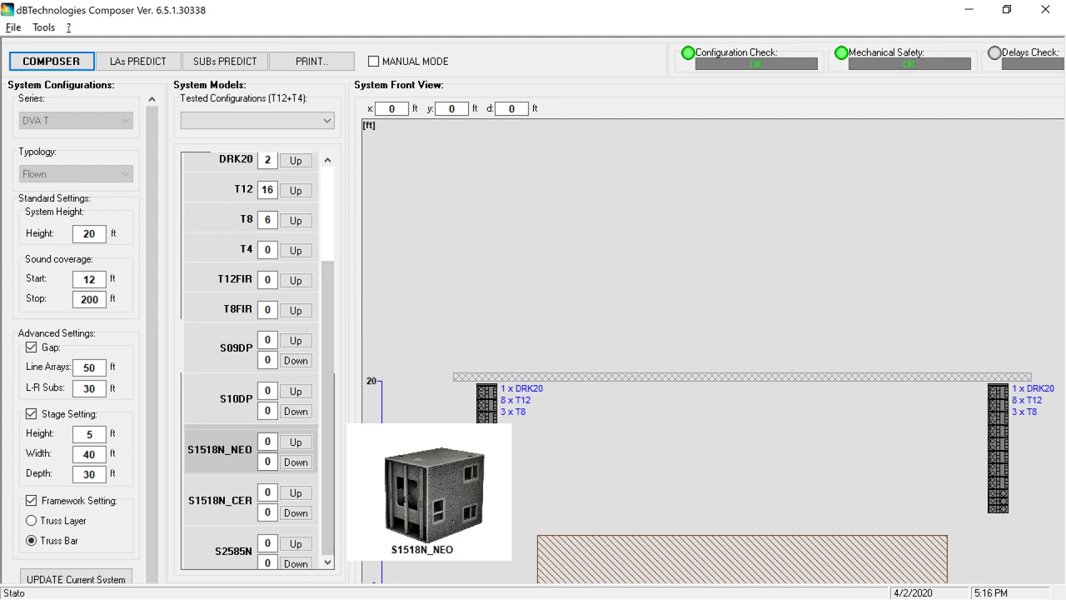
click(267, 461)
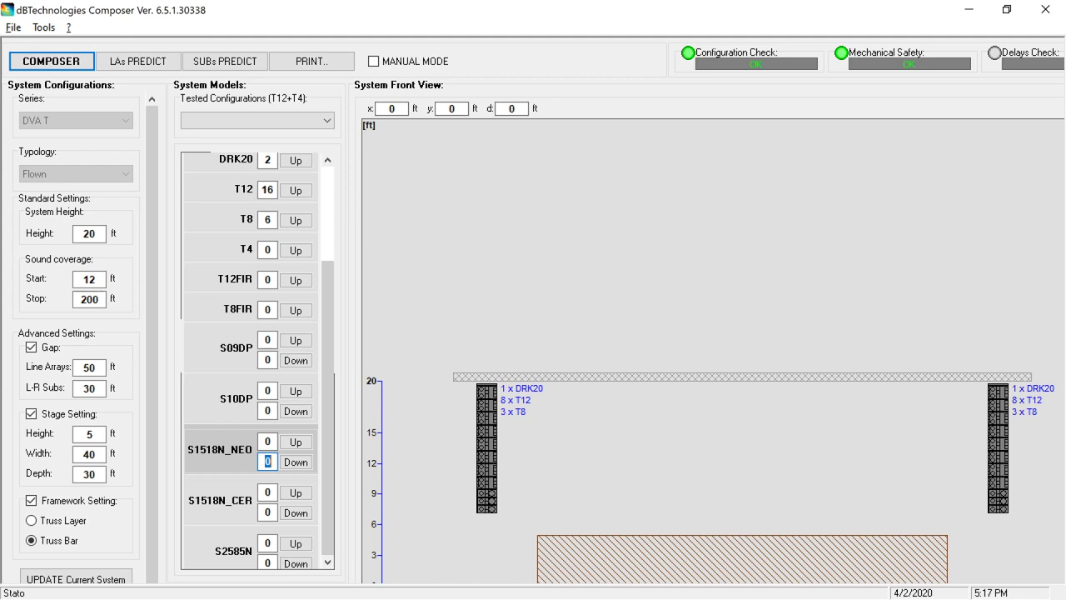
text(16)
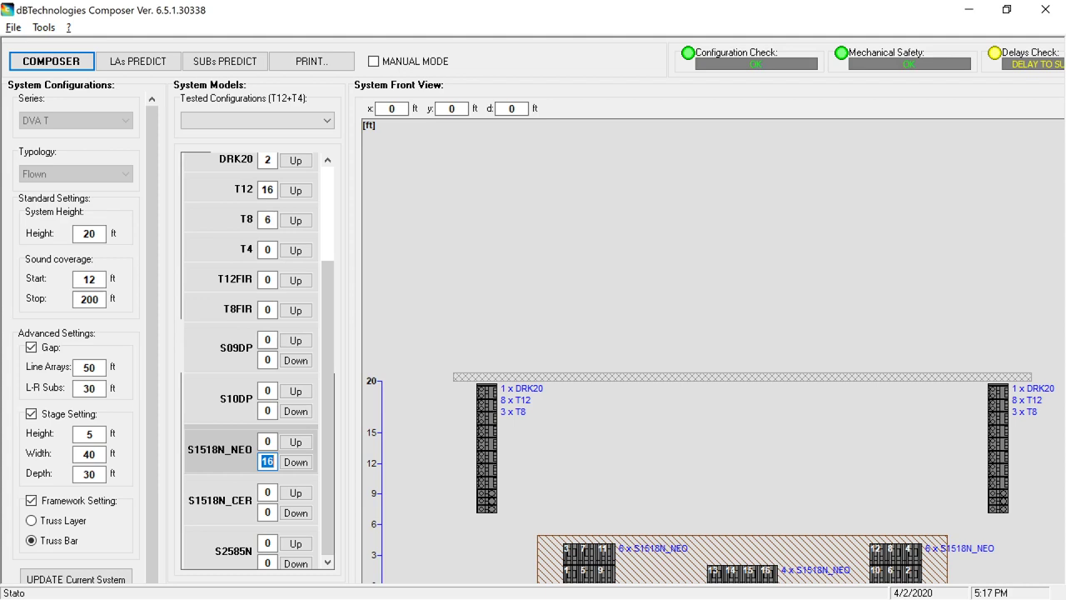
Set the gap between the L-R subs to 40 ft and update the current system.
click(82, 388)
double_click(82, 388)
text(40)
key(Return)
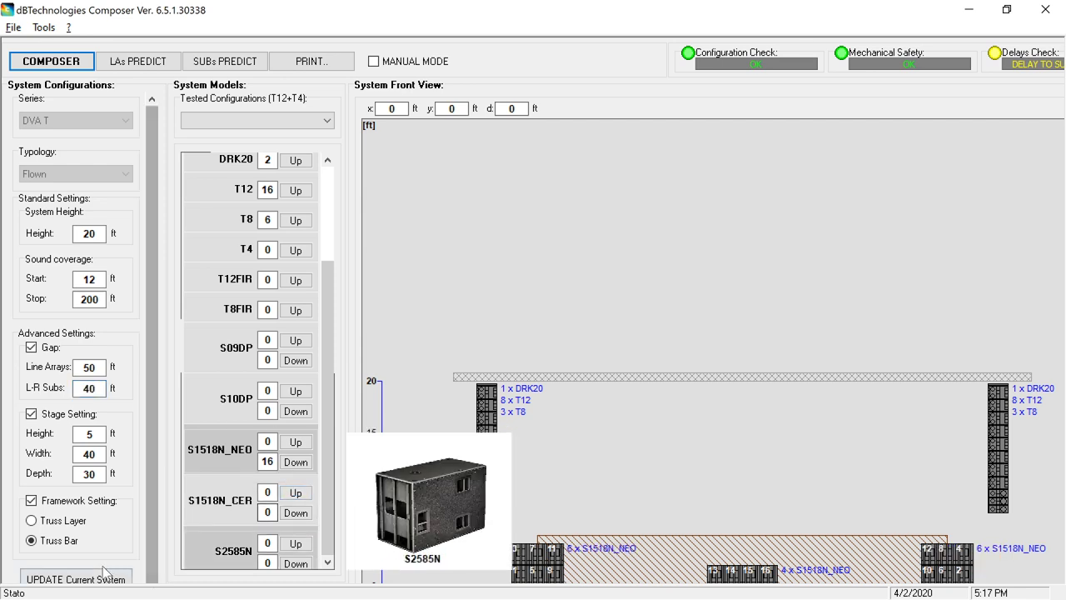
click(91, 577)
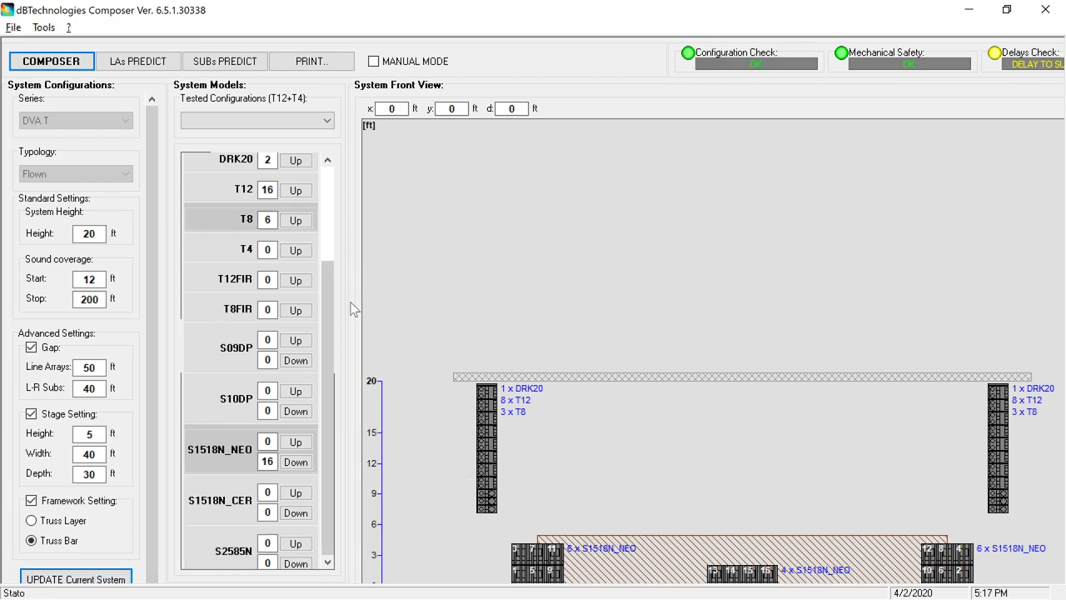
Open the line array prediction and review the flybar and box rows in the line array data.
drag(331, 304, 331, 188)
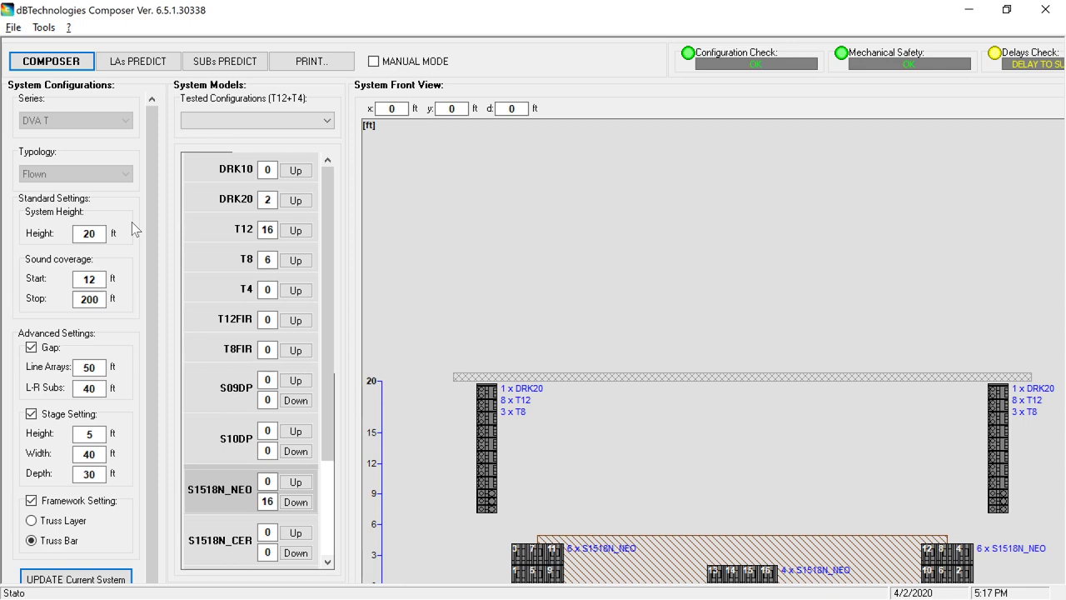
click(123, 56)
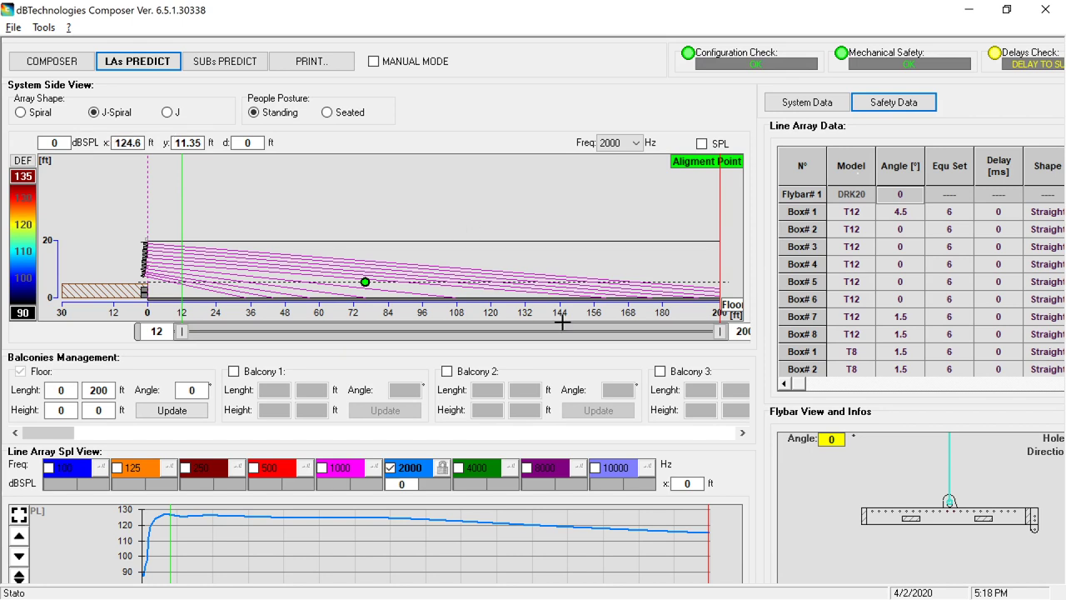
click(922, 371)
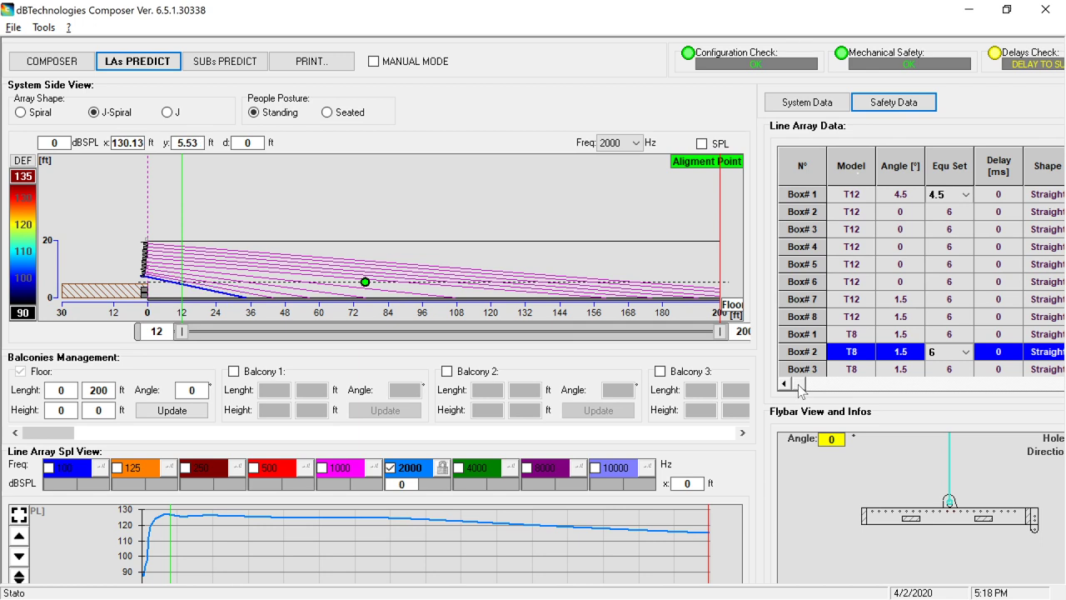
key(Down)
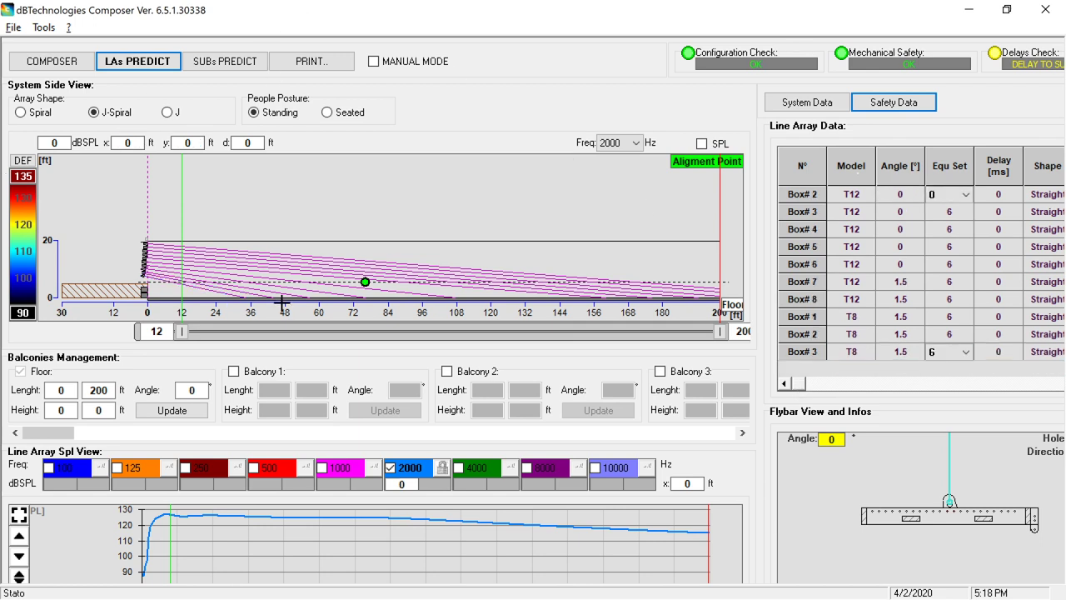
key(ctrl+Home)
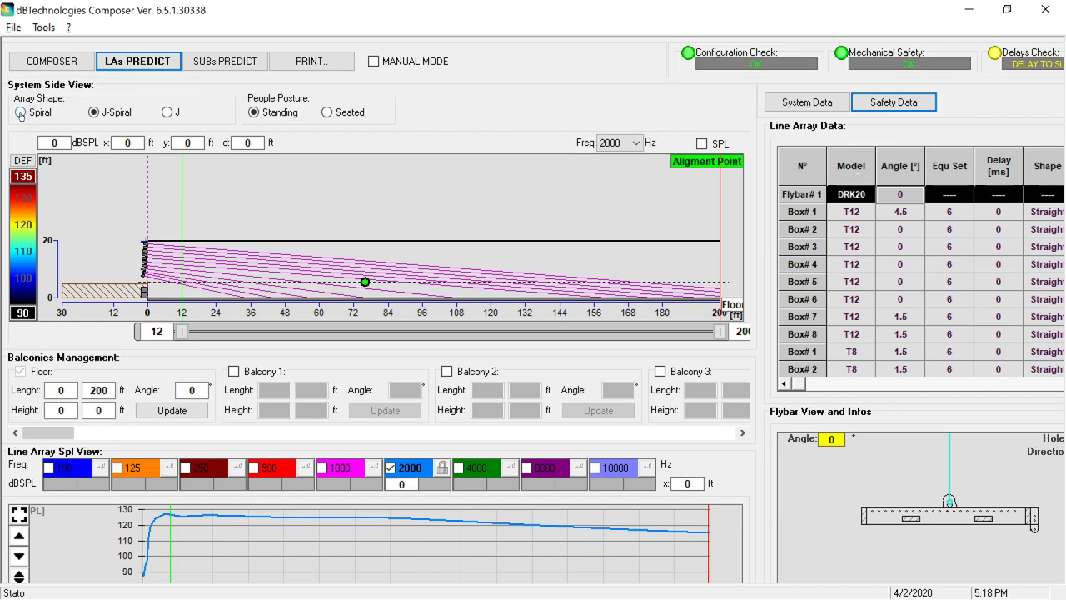
Compare the Spiral, J and J-Spiral array shapes in the side view and set the array shape to Spiral.
click(21, 114)
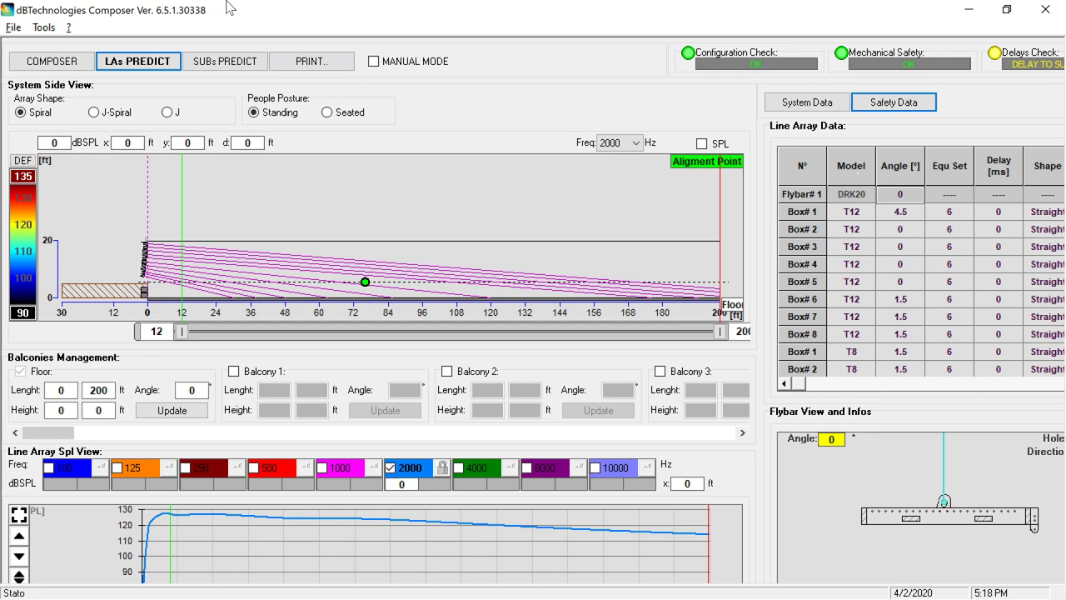
click(167, 113)
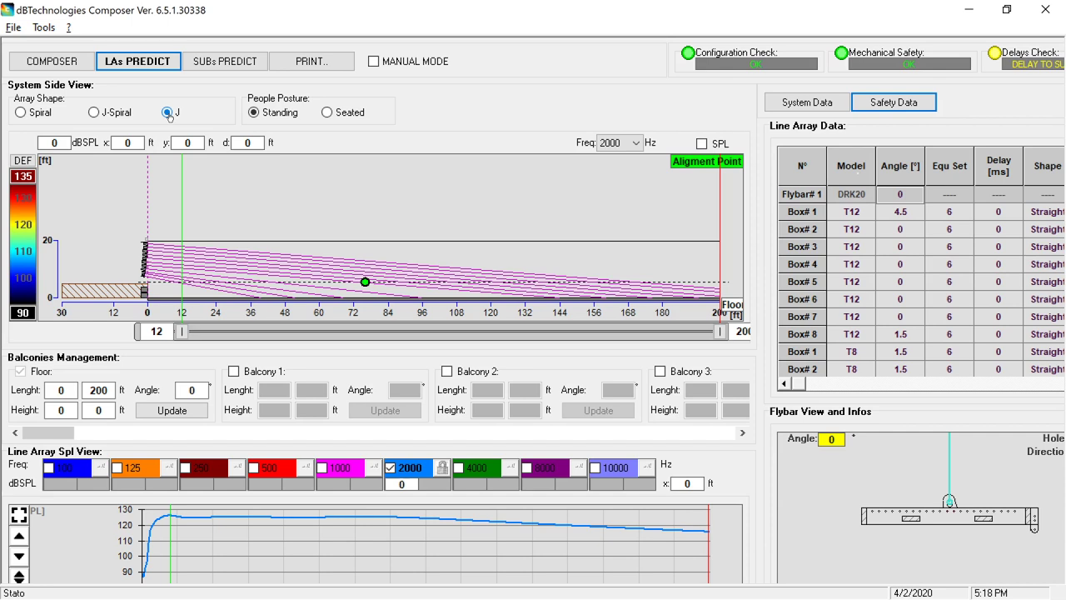
click(93, 113)
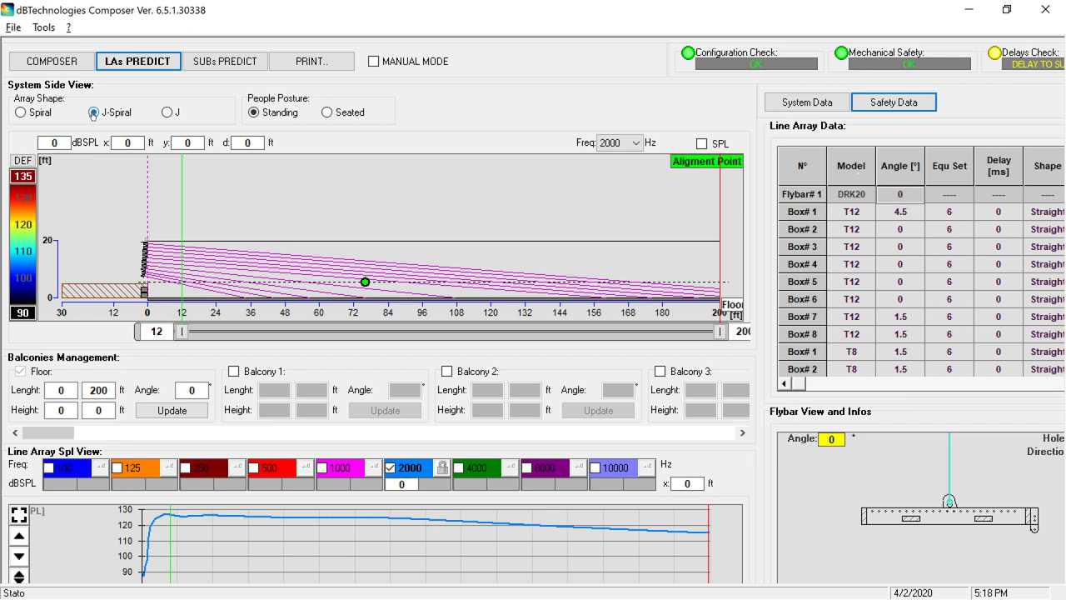
click(20, 113)
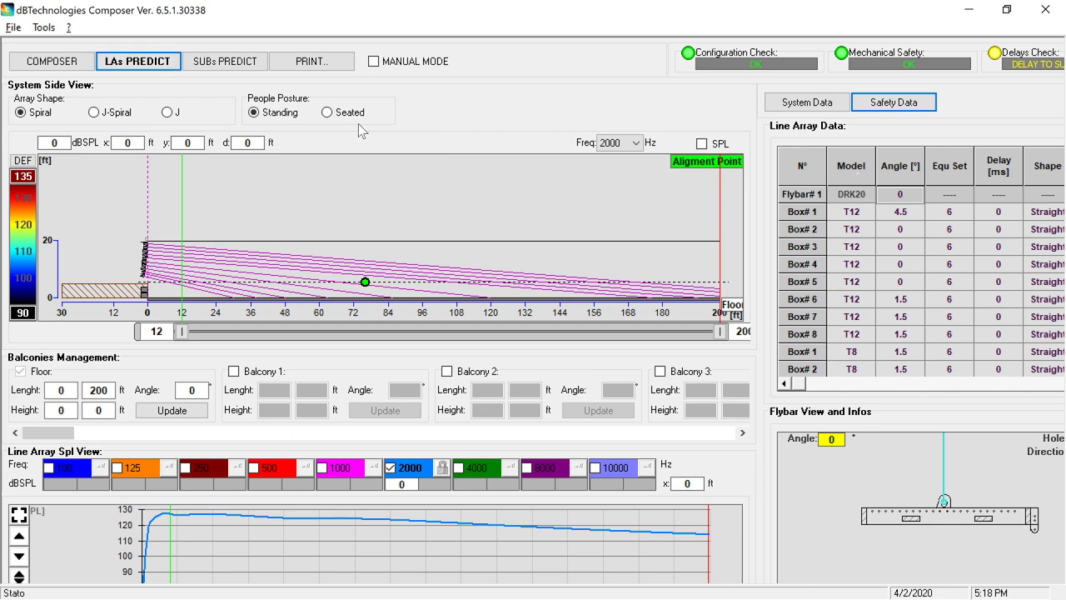
Try the Seated people posture against Standing and return the posture to Standing.
click(327, 114)
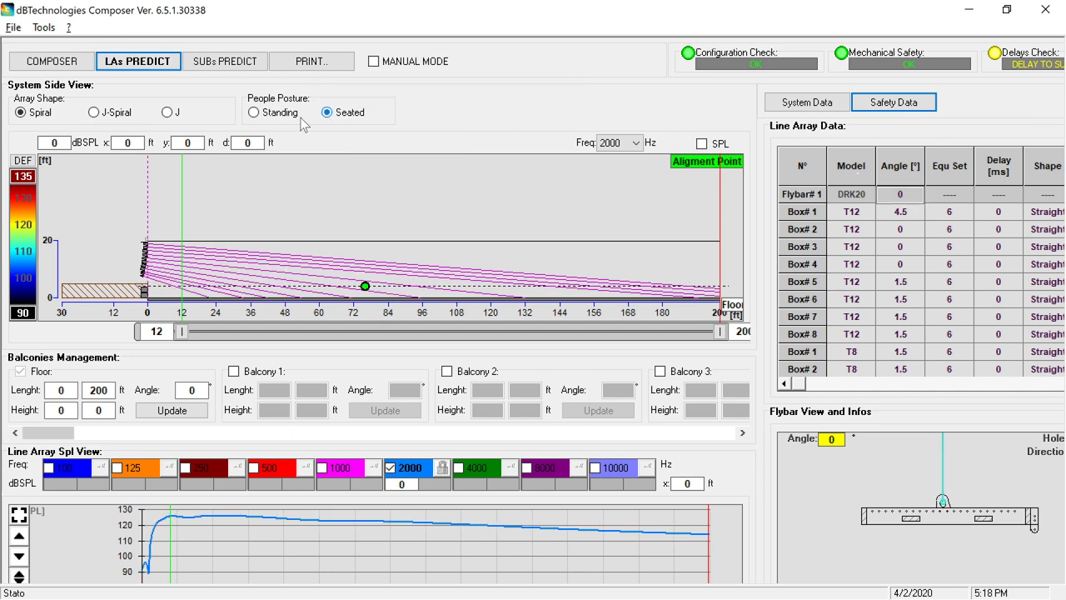
click(253, 114)
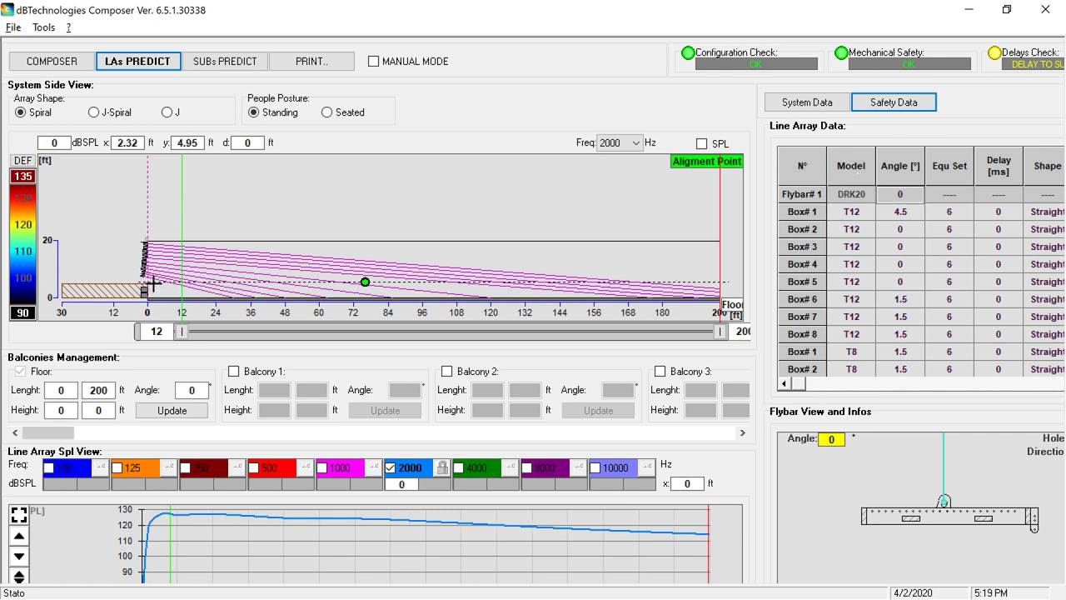
click(326, 113)
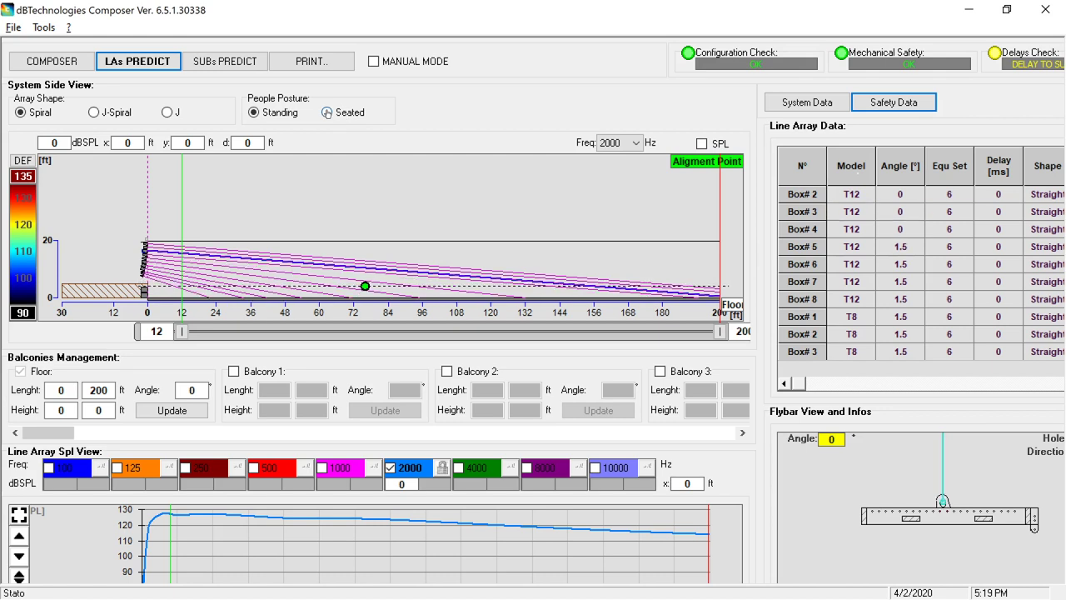
click(290, 162)
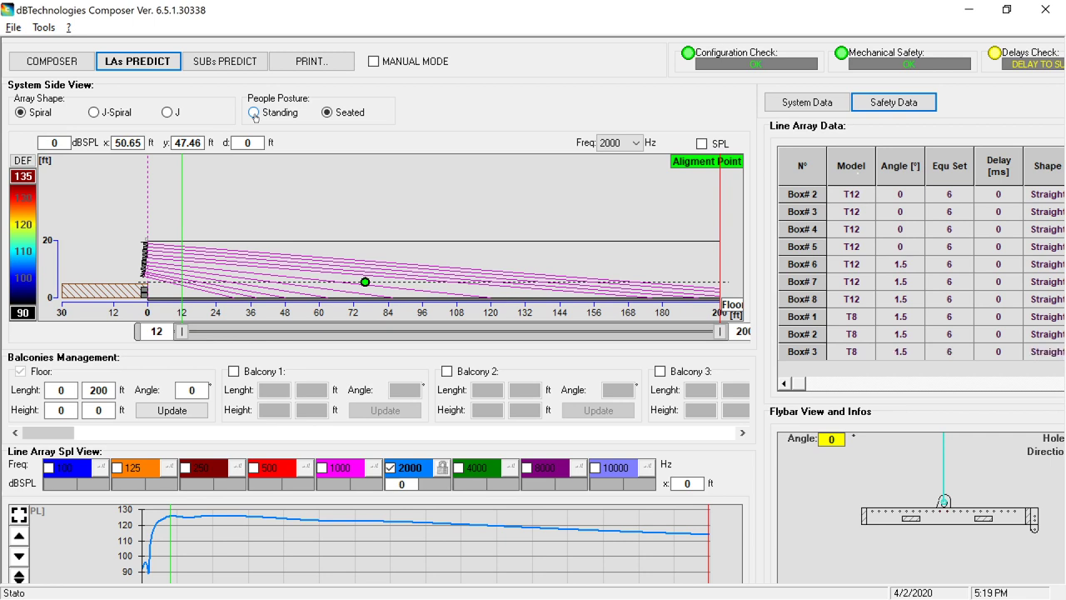
click(254, 116)
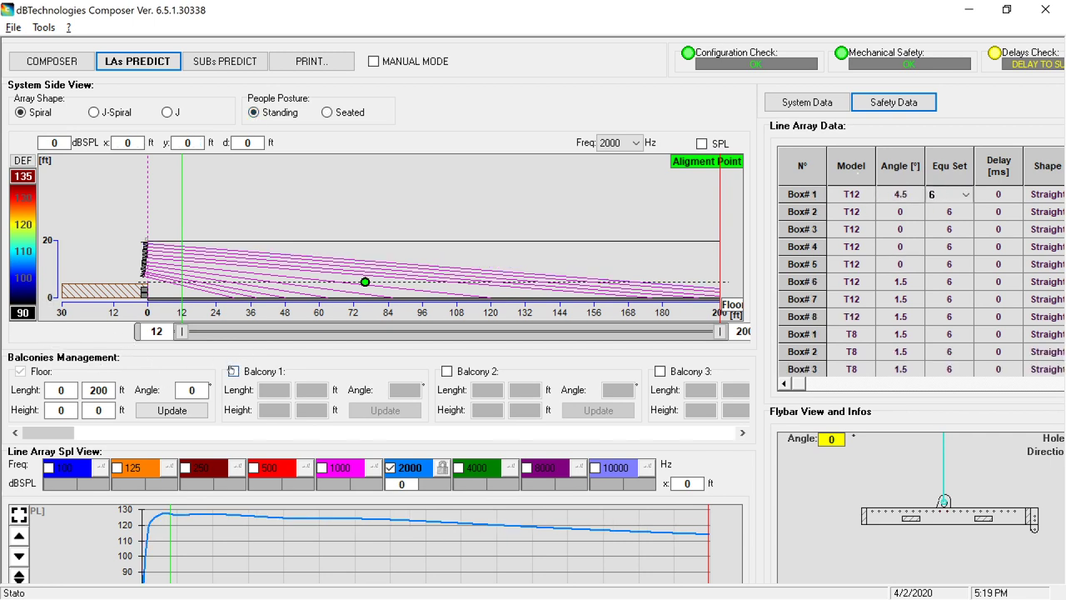
Enable Balcony 1 and set its length to start at 145 ft and end at 200 ft.
click(234, 371)
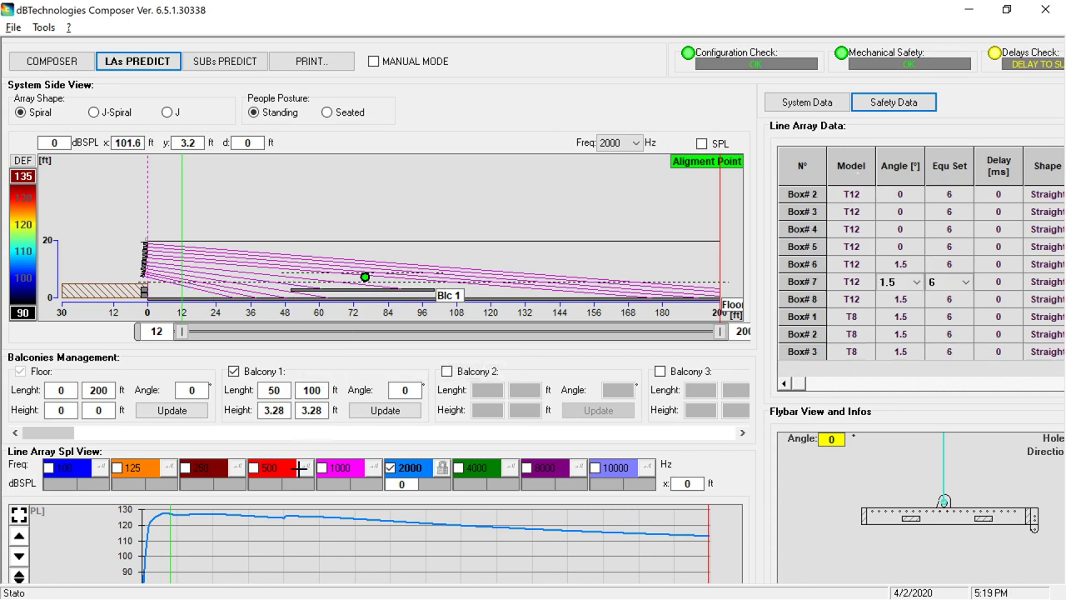
click(272, 389)
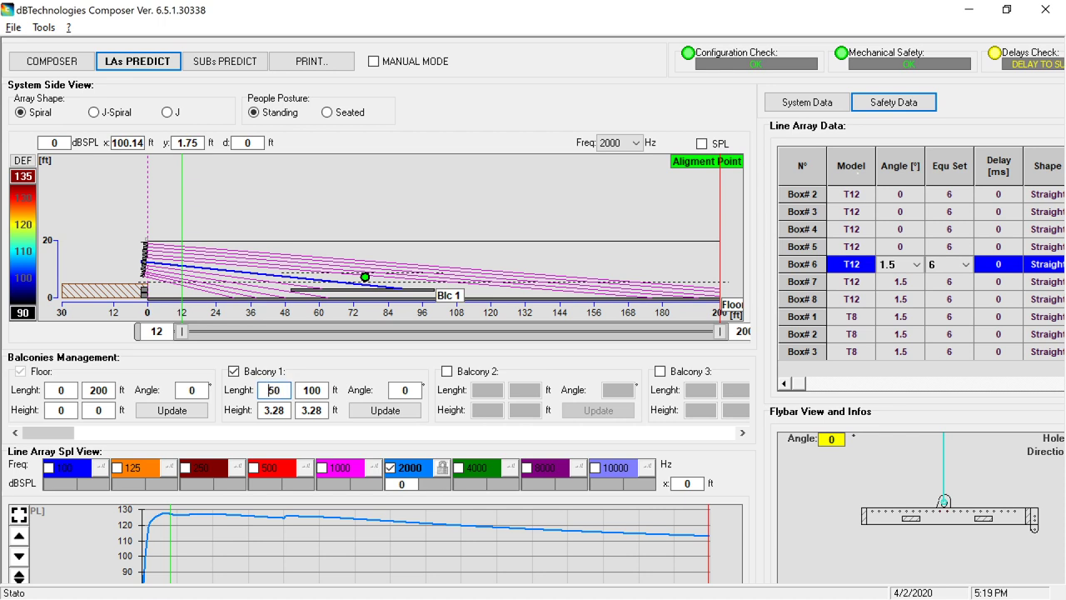
double_click(272, 389)
text(145)
key(Return)
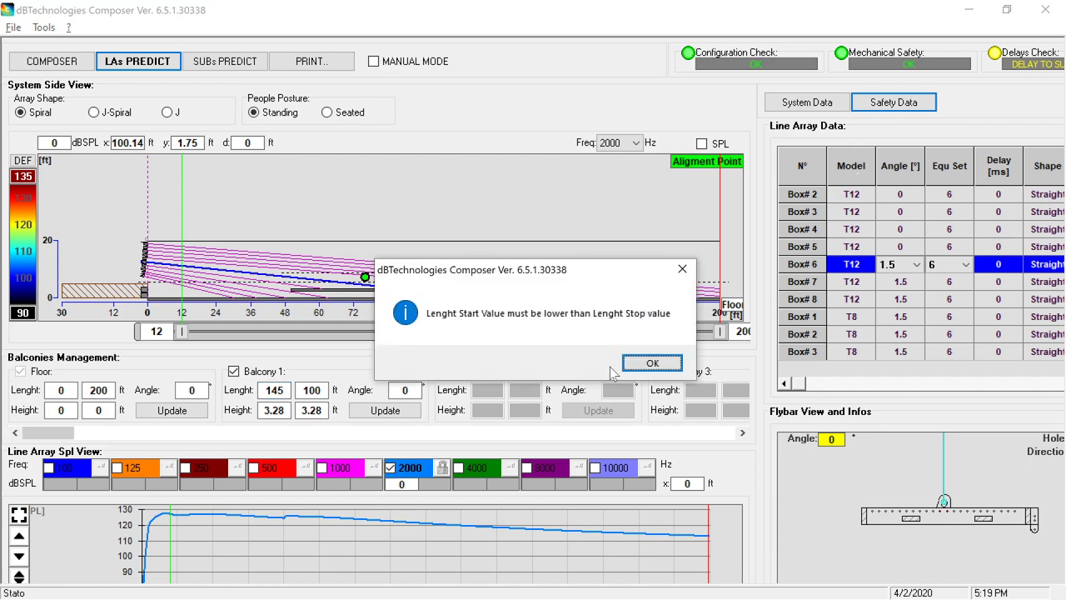
click(637, 360)
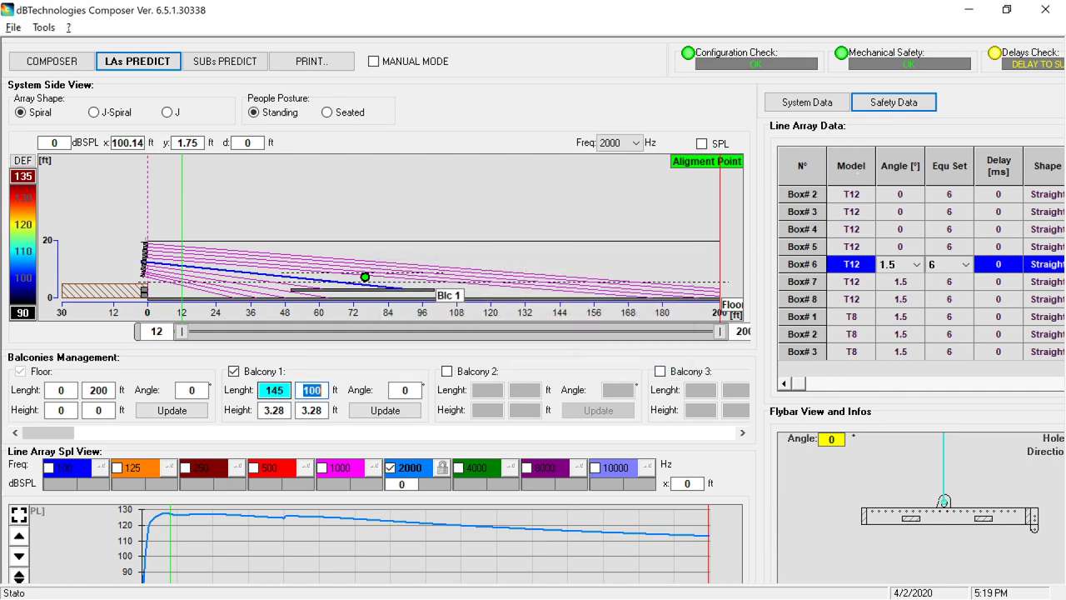
click(311, 389)
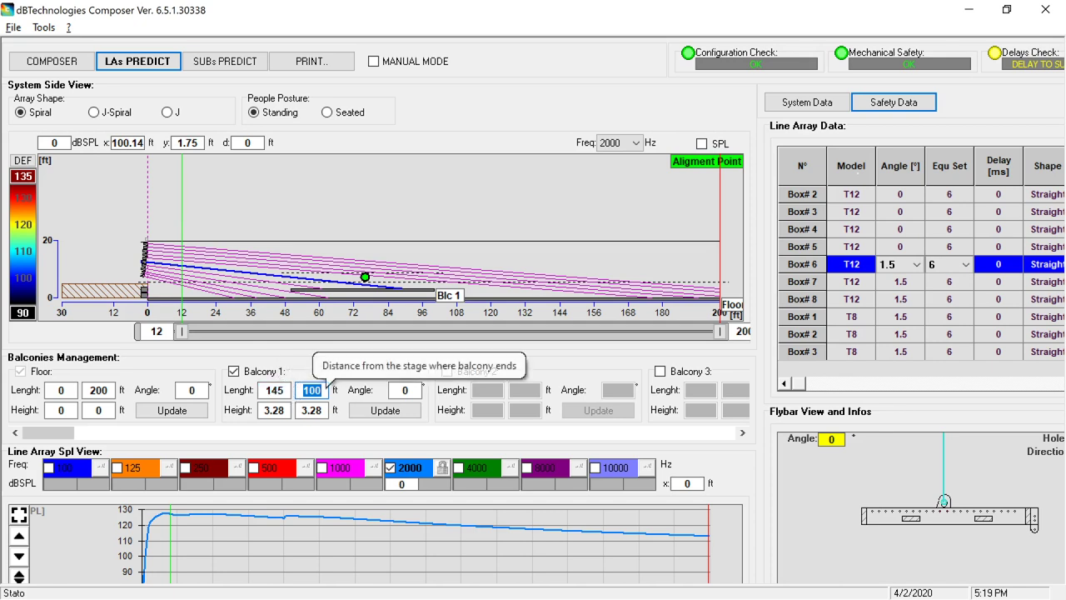
text(200)
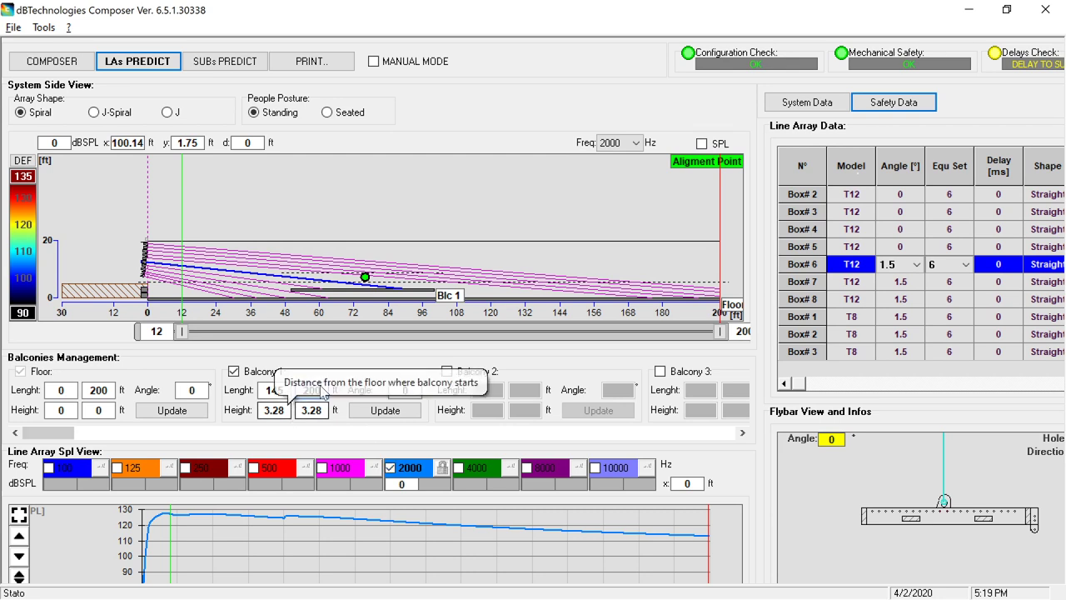
Set Balcony 1's start height to 4 ft and end height to 5 ft, and update the balcony.
click(281, 409)
double_click(277, 409)
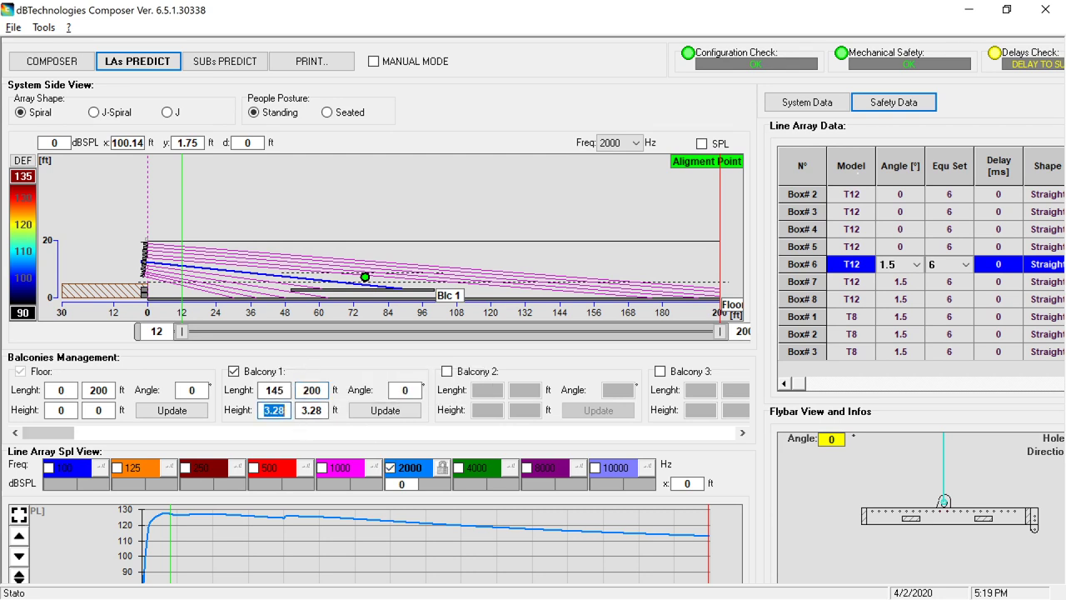
text(4)
click(305, 410)
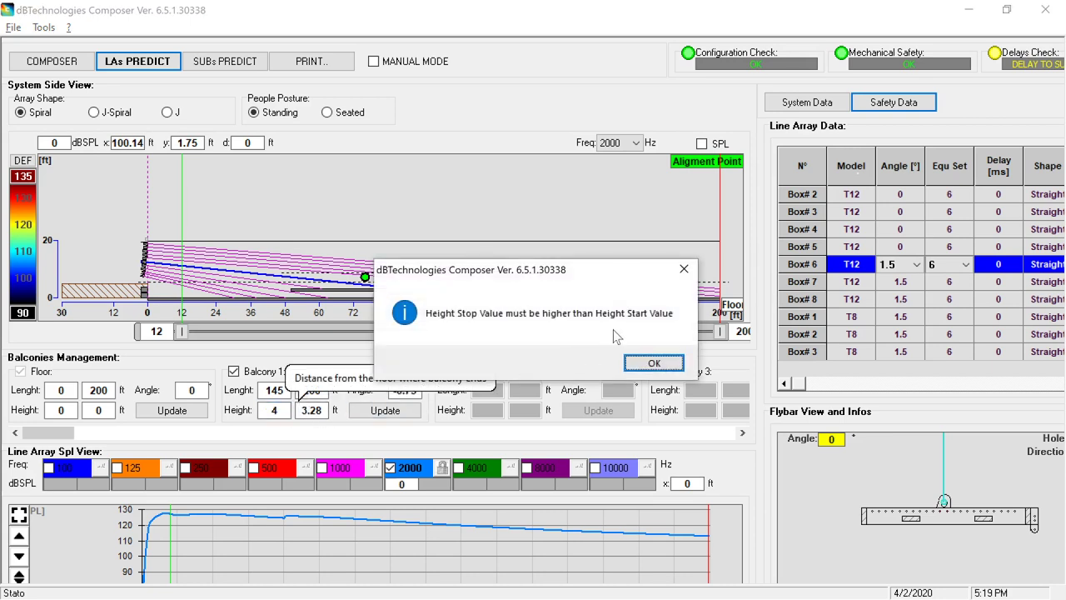
click(649, 363)
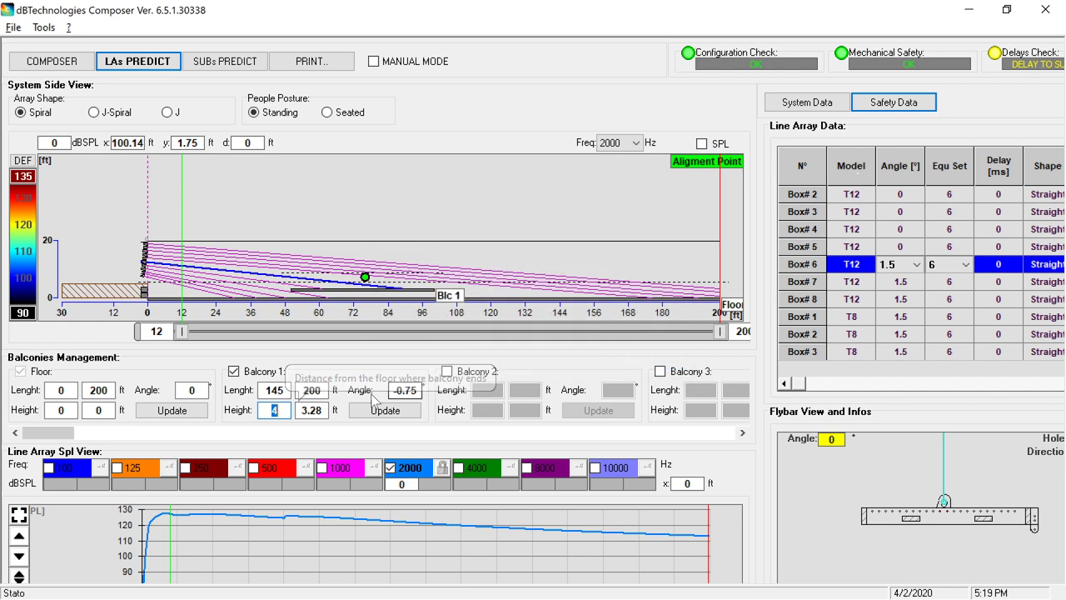
double_click(325, 410)
text(5)
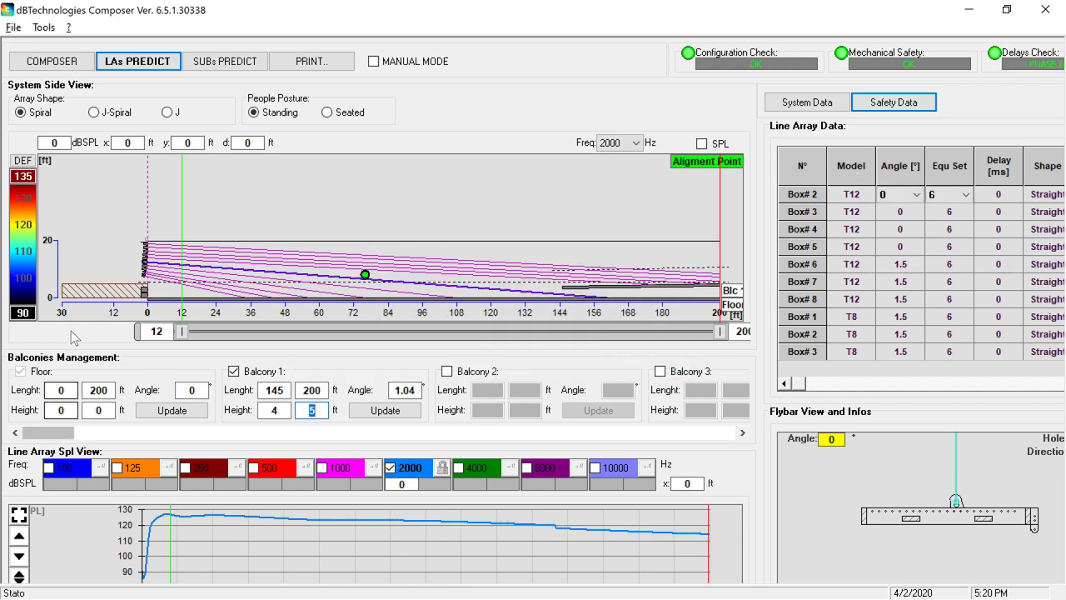
click(377, 411)
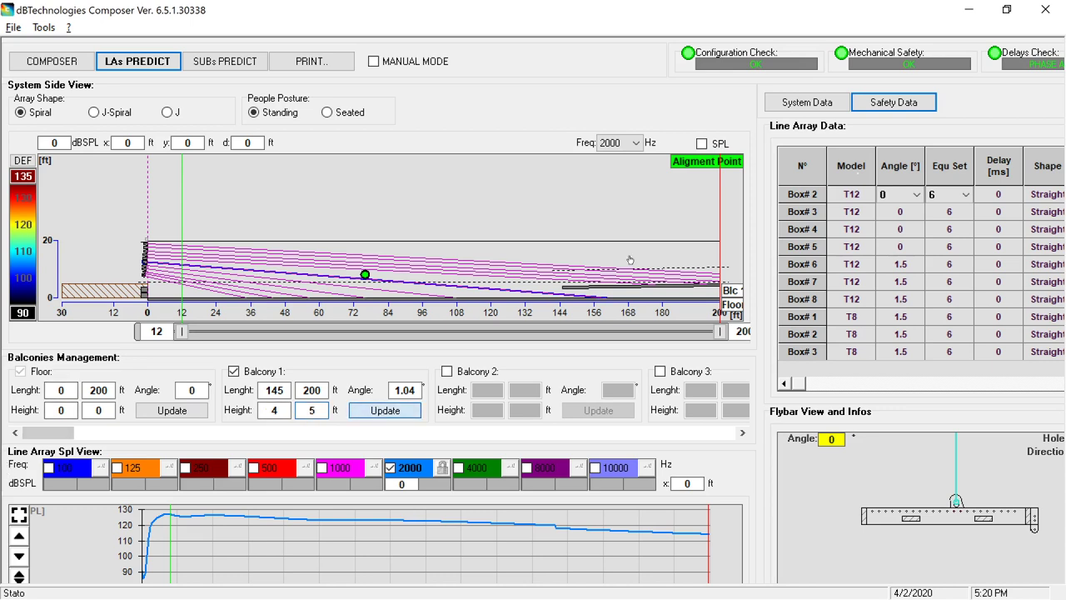
Set Balcony 1's end height to 12 ft and its start height to 8 ft.
click(541, 293)
click(302, 409)
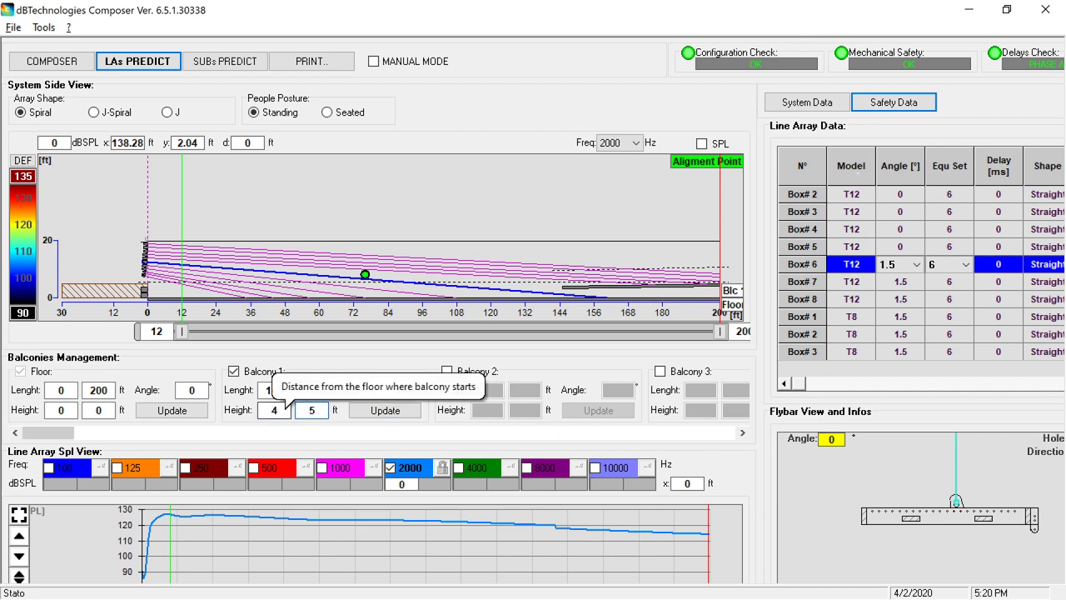
key(shift+End)
text(12)
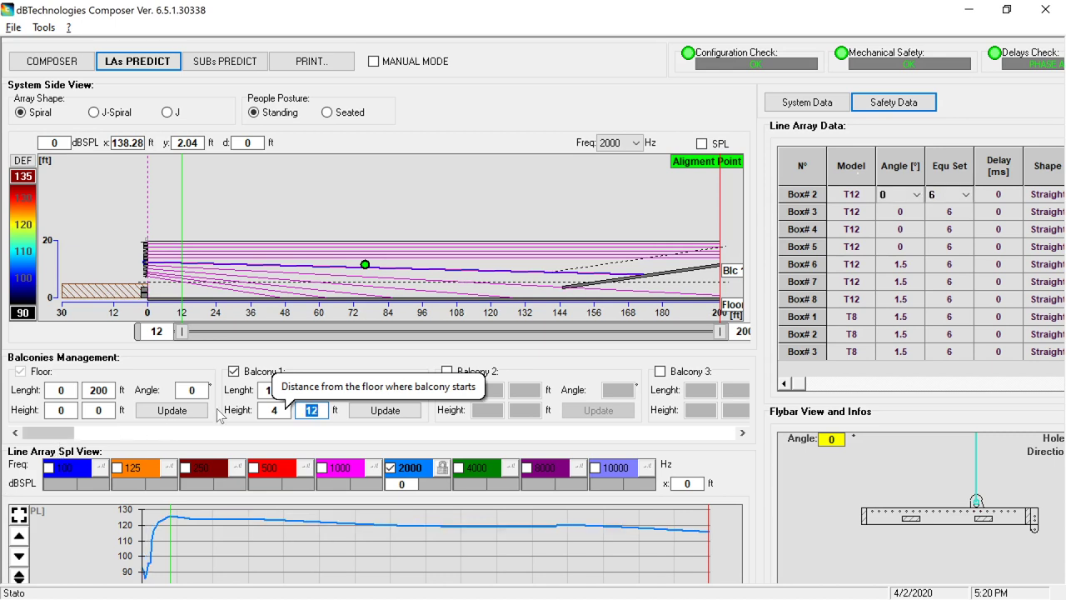
double_click(268, 410)
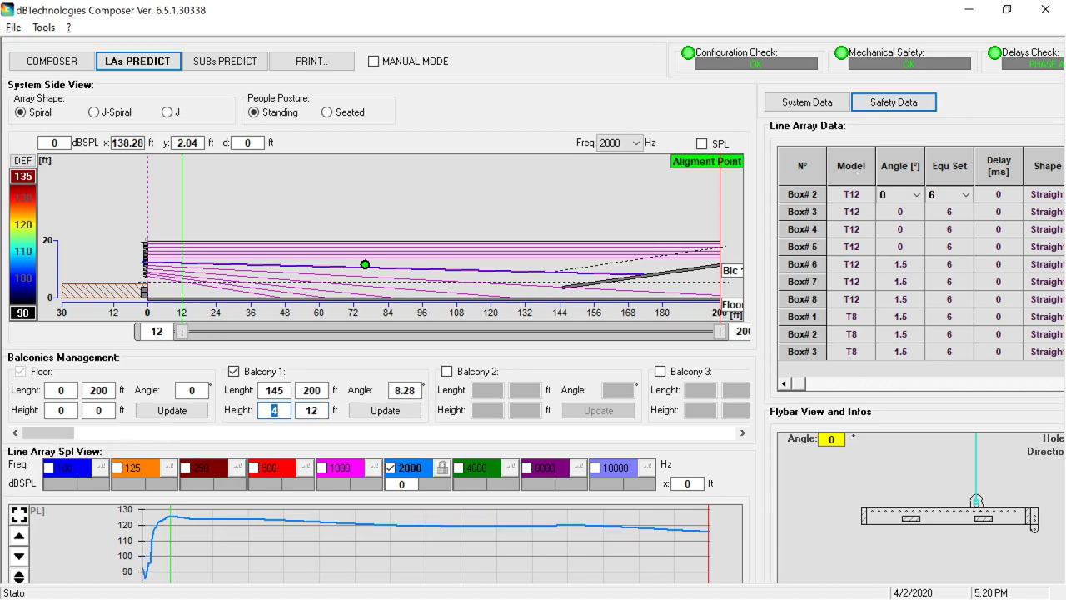
text(8)
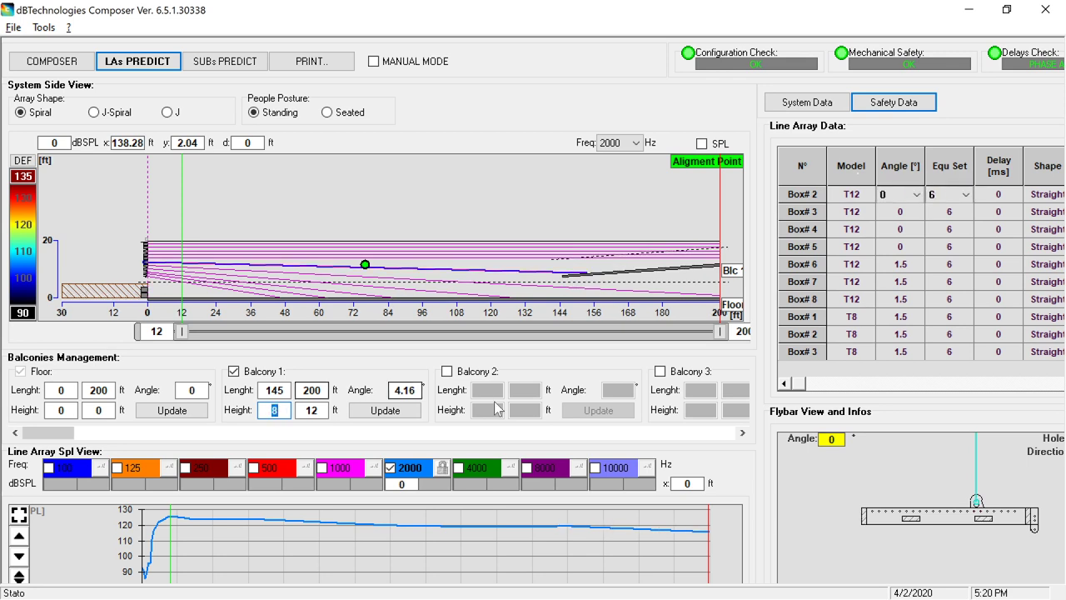
Enable Balcony 2 and set its length to start at 175 ft and end at 200 ft.
click(447, 372)
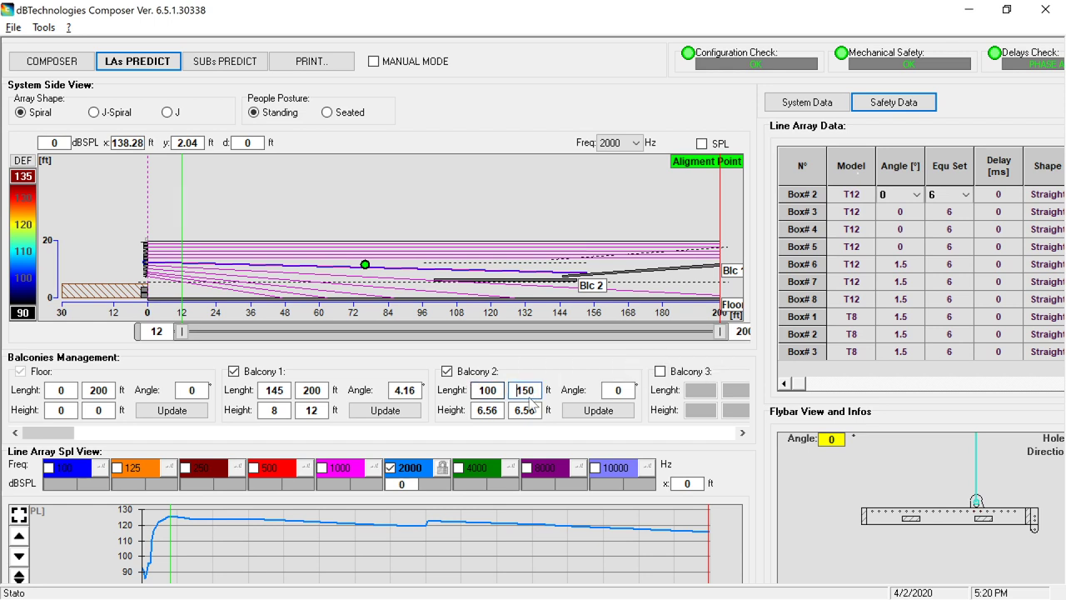
key(Tab)
text(200)
key(Return)
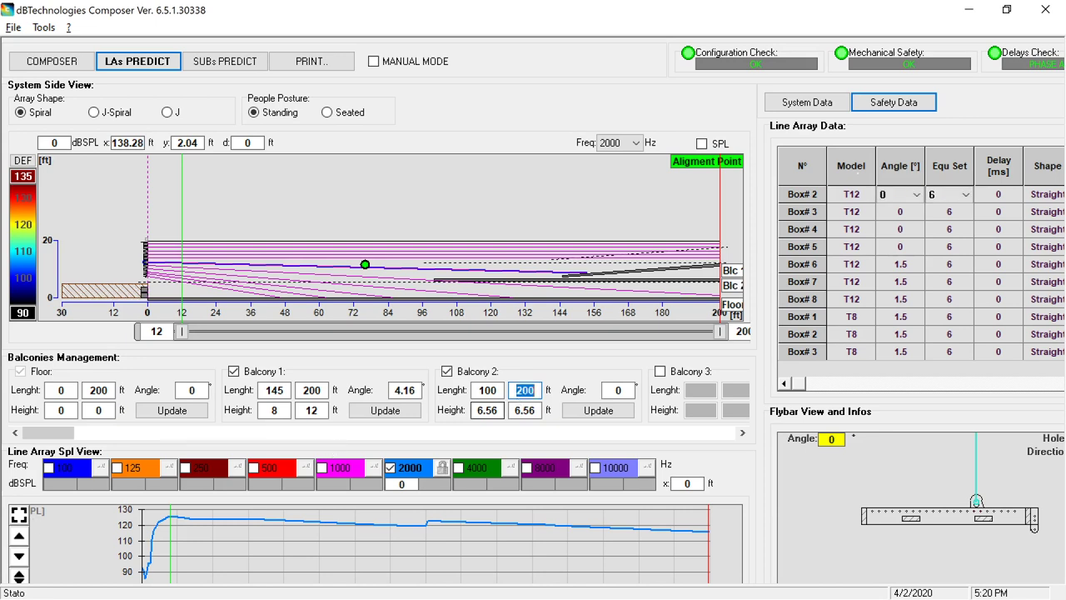
click(480, 390)
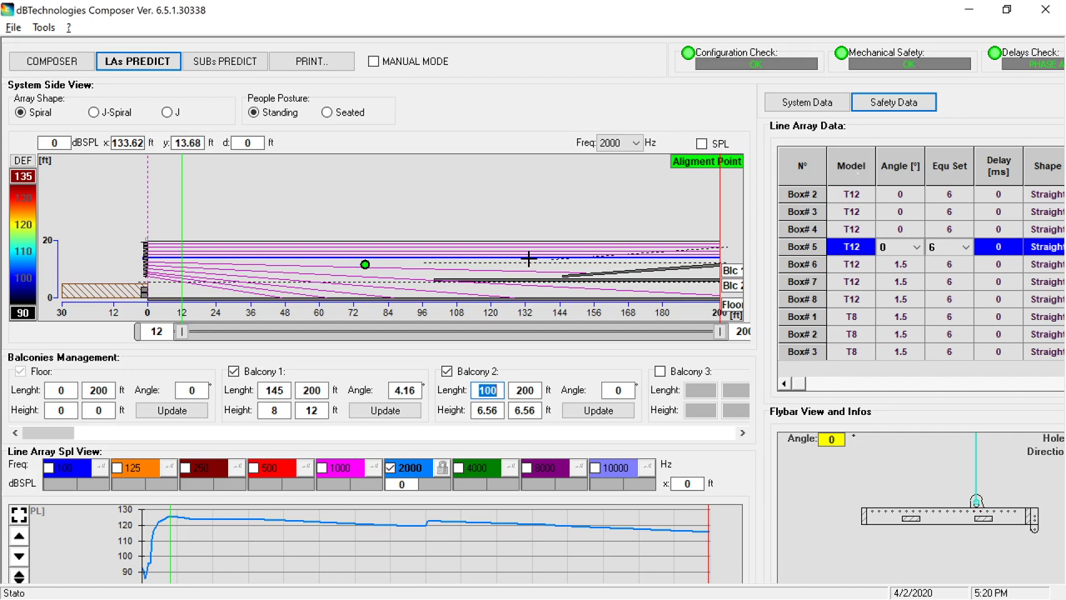
text(175)
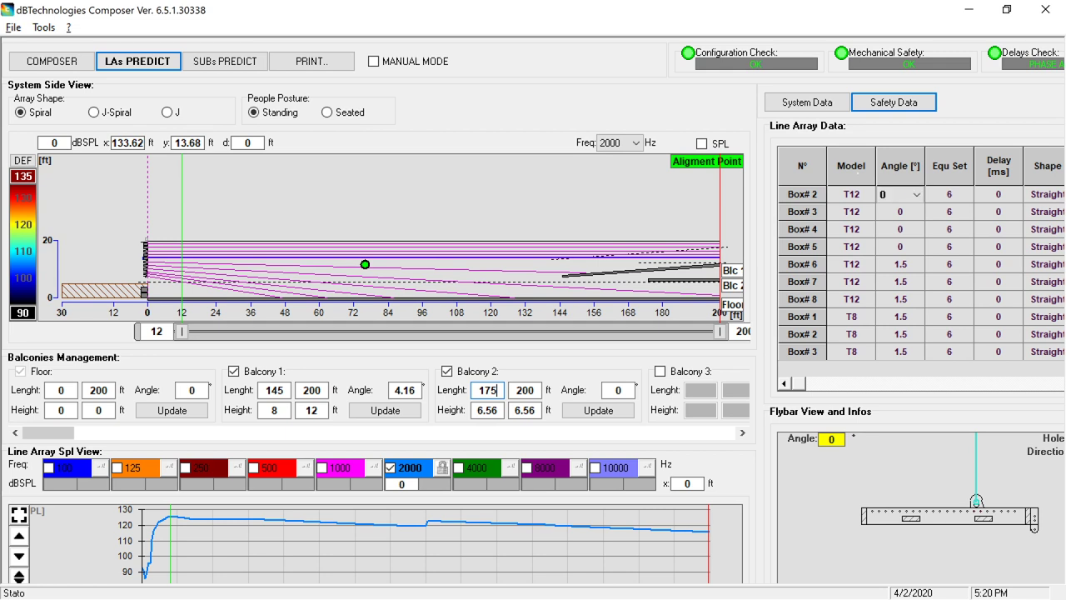
key(Return)
Set Balcony 2's end height to 20 ft.
click(476, 410)
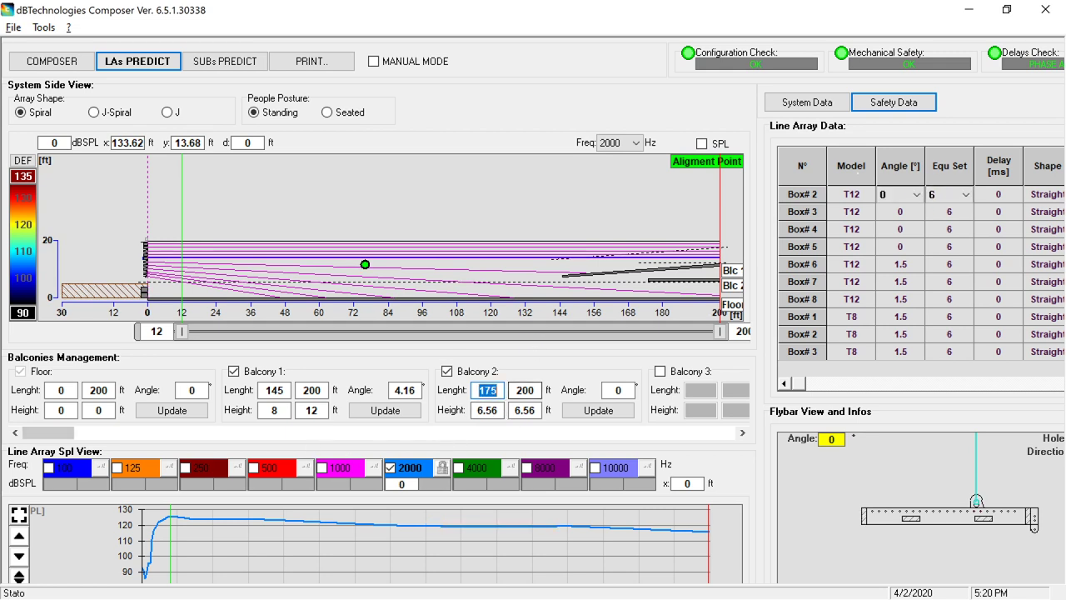
key(Tab)
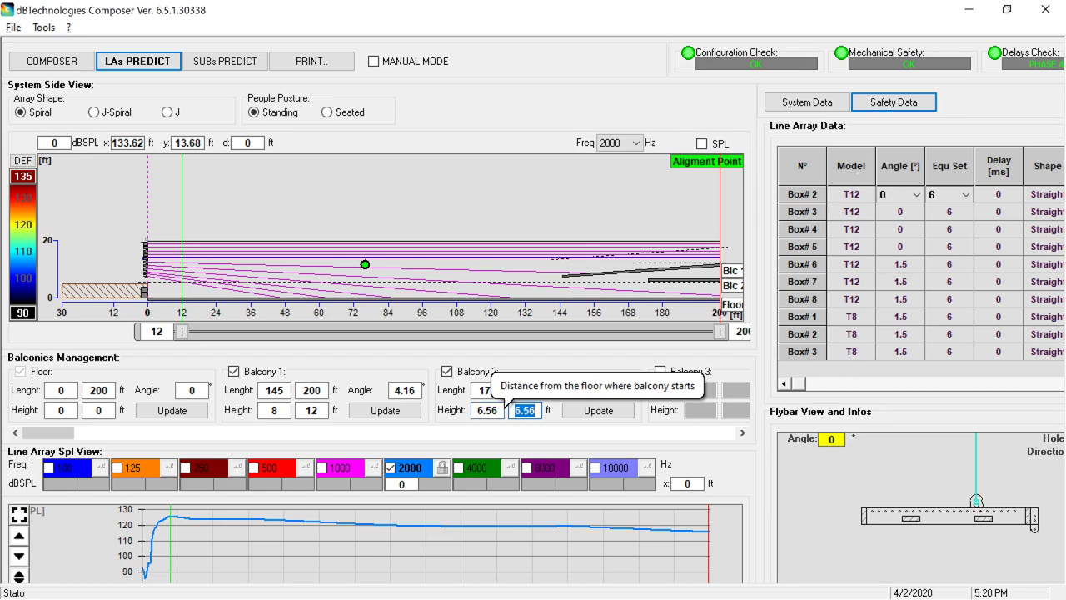
text(20)
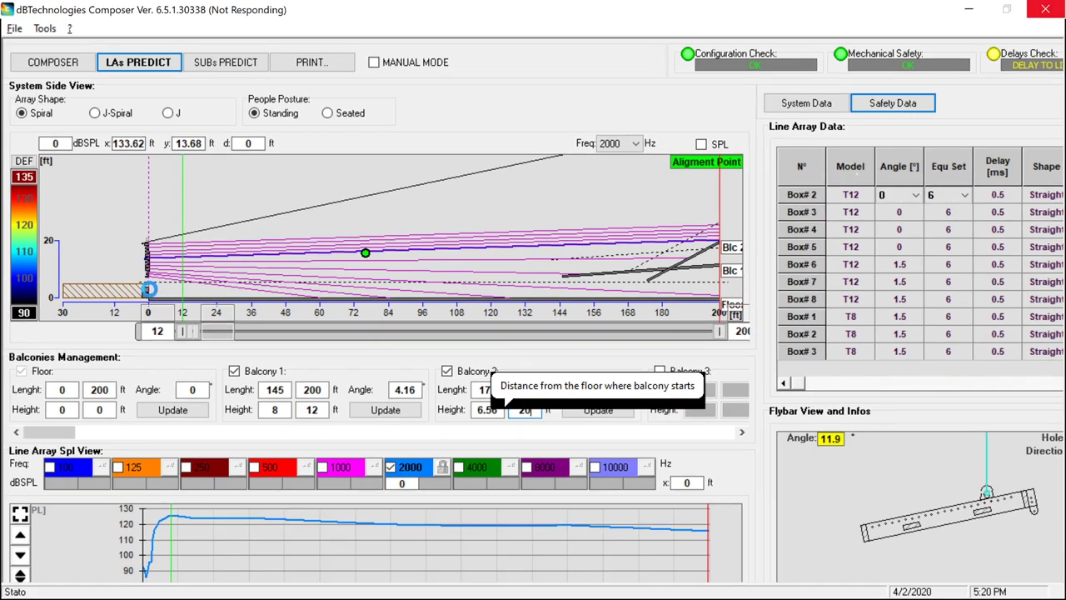
Check the live stream dashboard in YouTube Studio and return to dBTechnologies Composer.
key(alt+Tab)
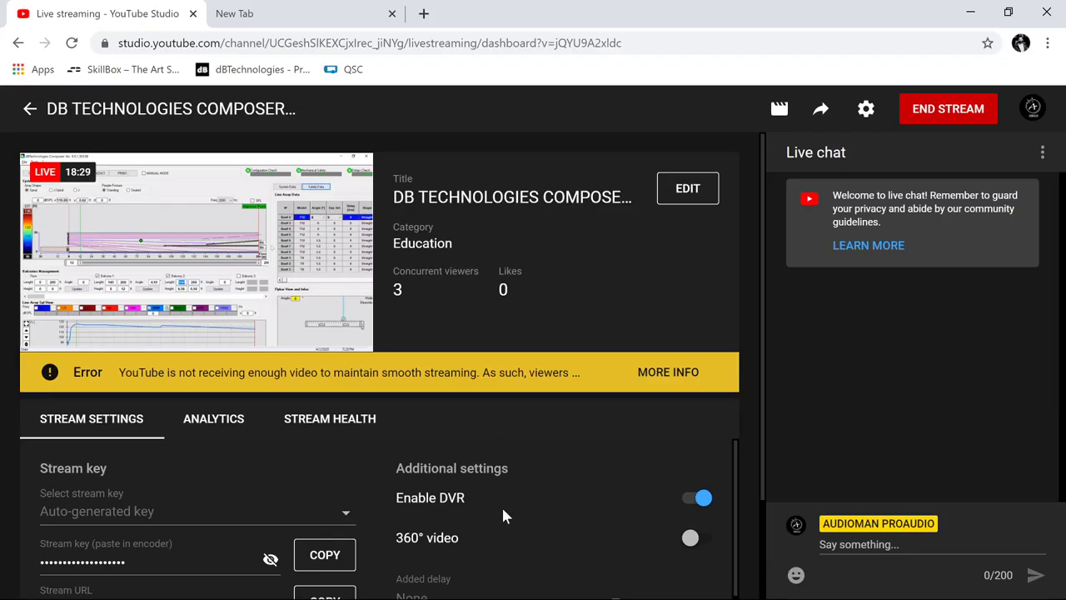
key(alt+Tab)
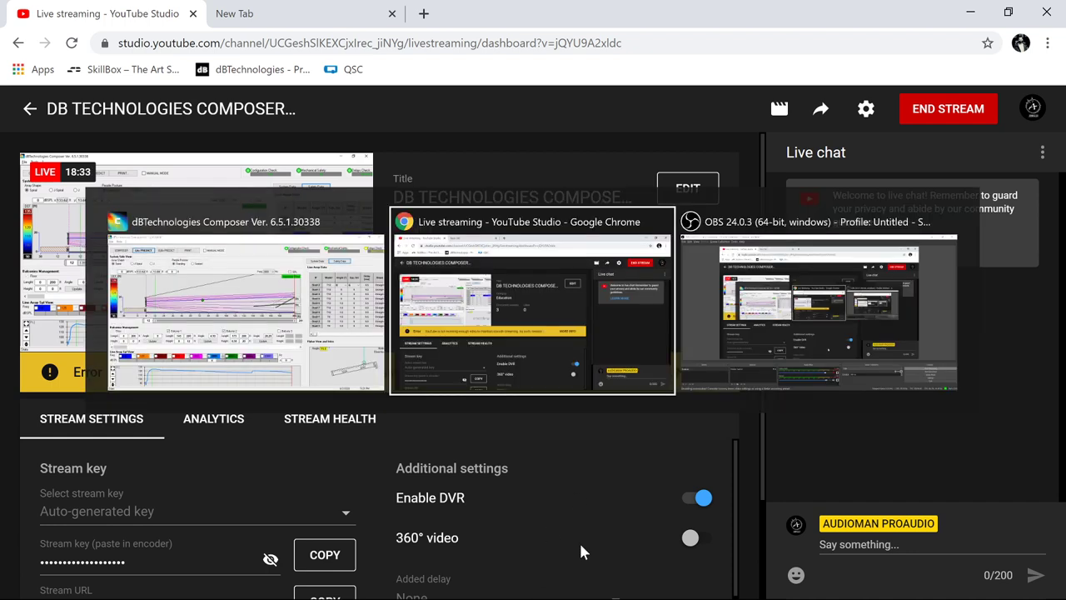
click(310, 336)
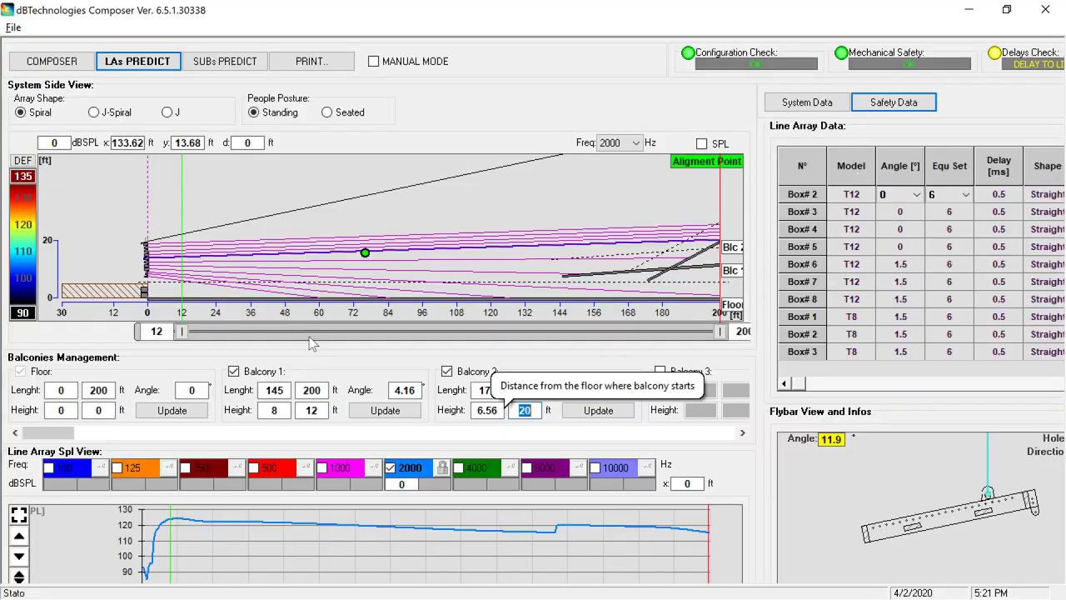
Set Balcony 2's start height to 16 ft.
click(489, 410)
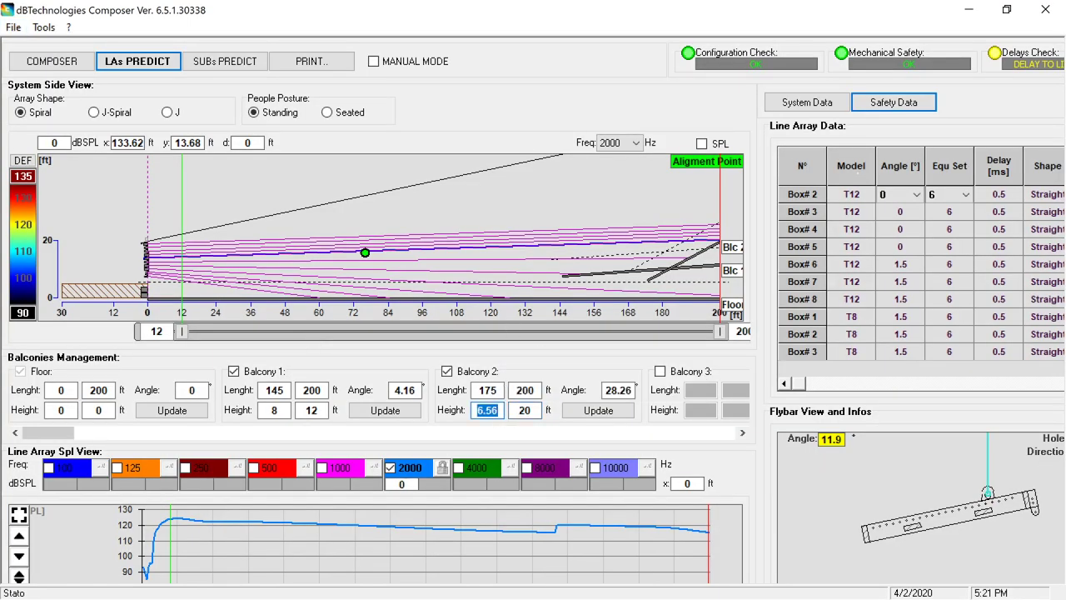
text(16)
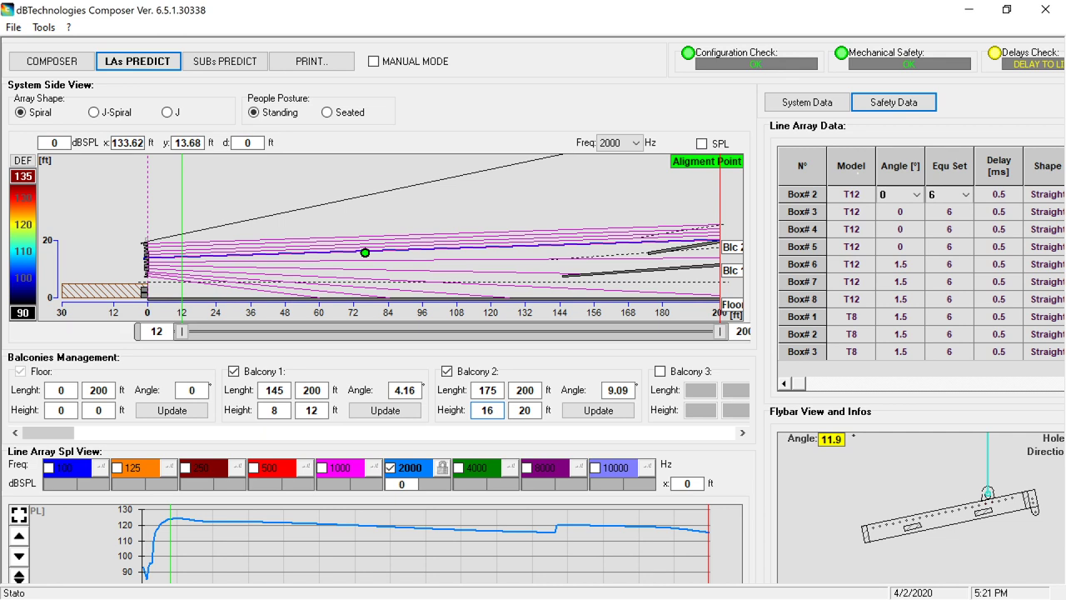
double_click(486, 409)
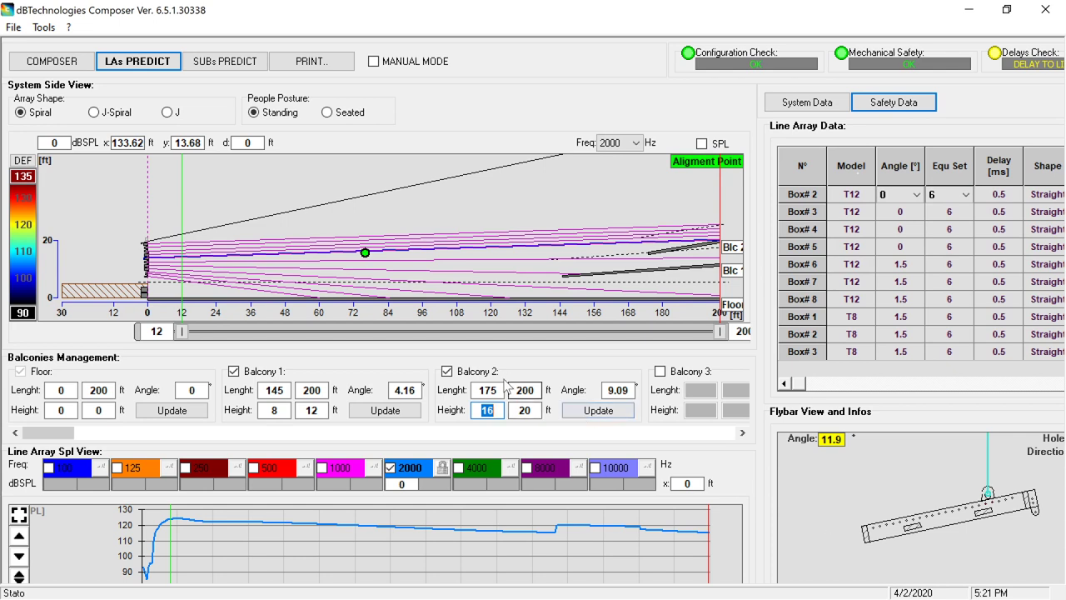
Disable Balcony 2 and Balcony 1 so that only the floor is used as a listening area.
click(448, 373)
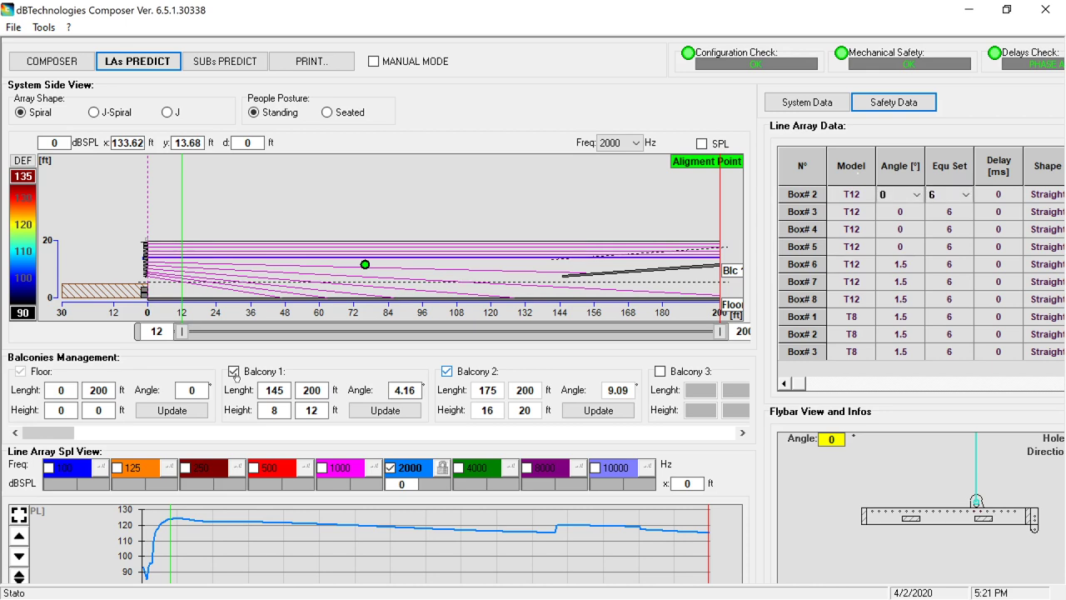
click(235, 375)
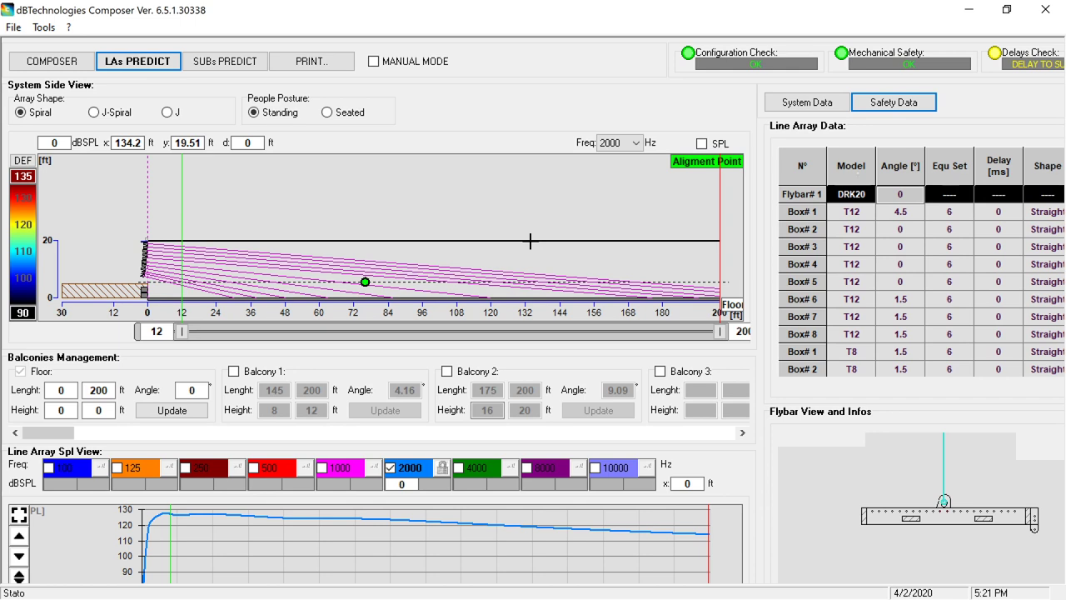
Examine the aiming lines, angles and Equ Set values of individual T12 boxes in the line array data.
click(843, 200)
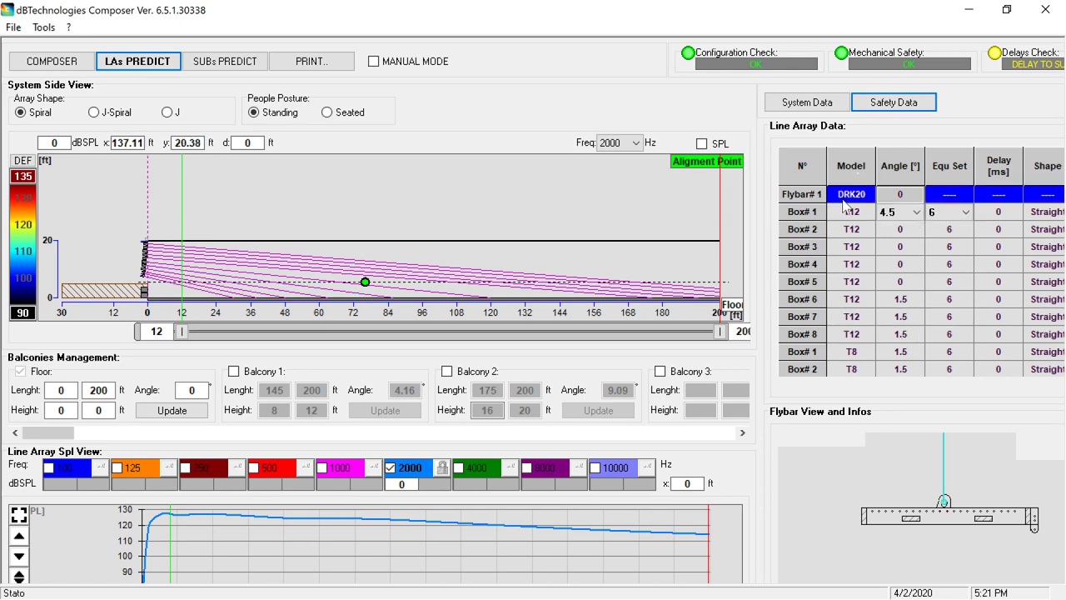
click(866, 335)
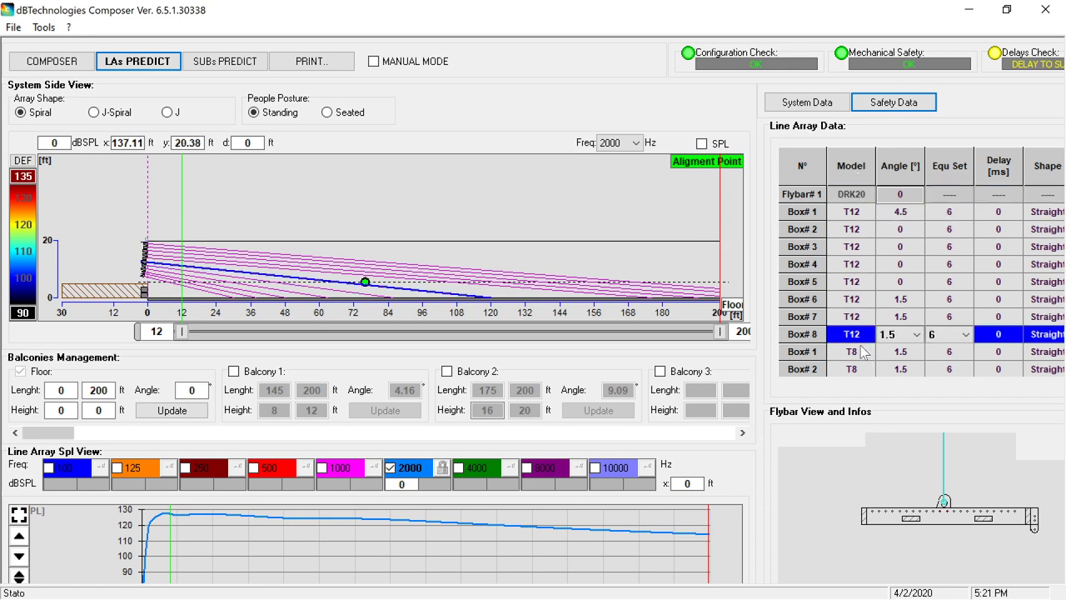
click(907, 282)
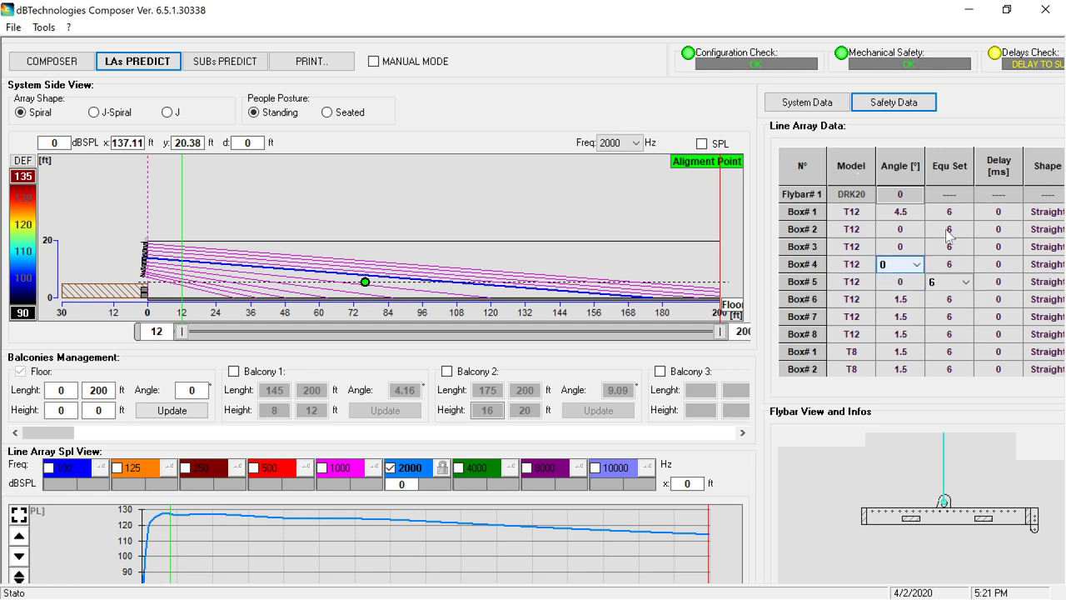
click(904, 264)
click(955, 214)
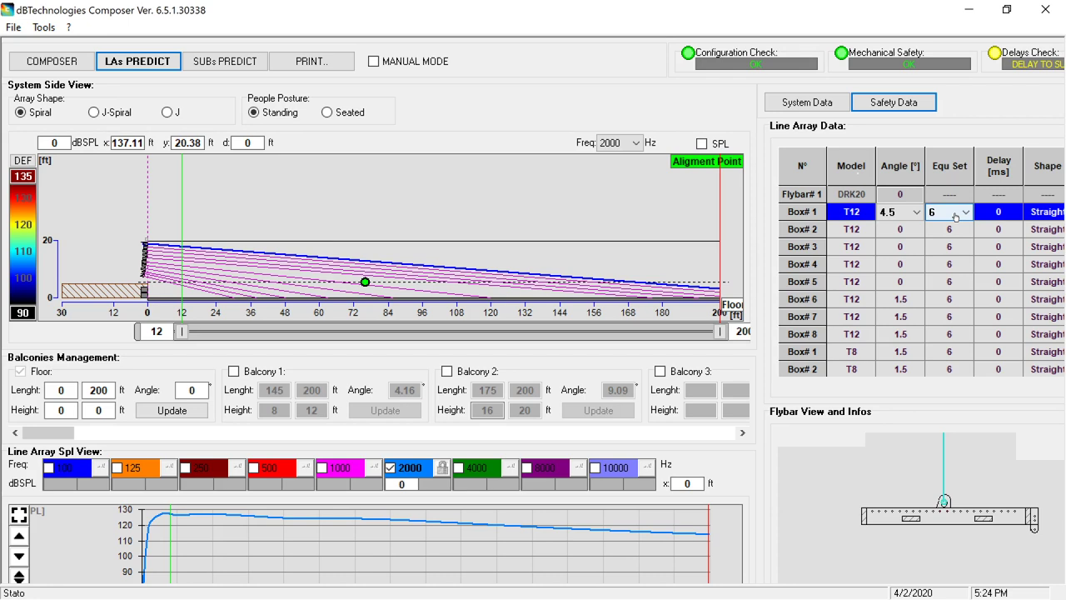
click(953, 228)
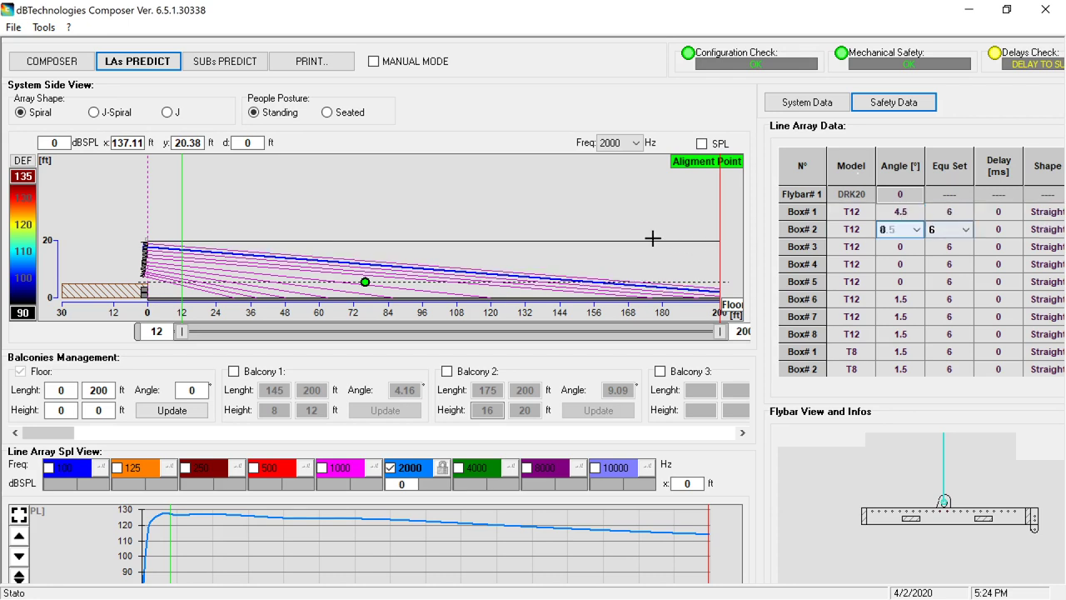
Set the floor's start length to 5 ft and update the floor.
click(60, 389)
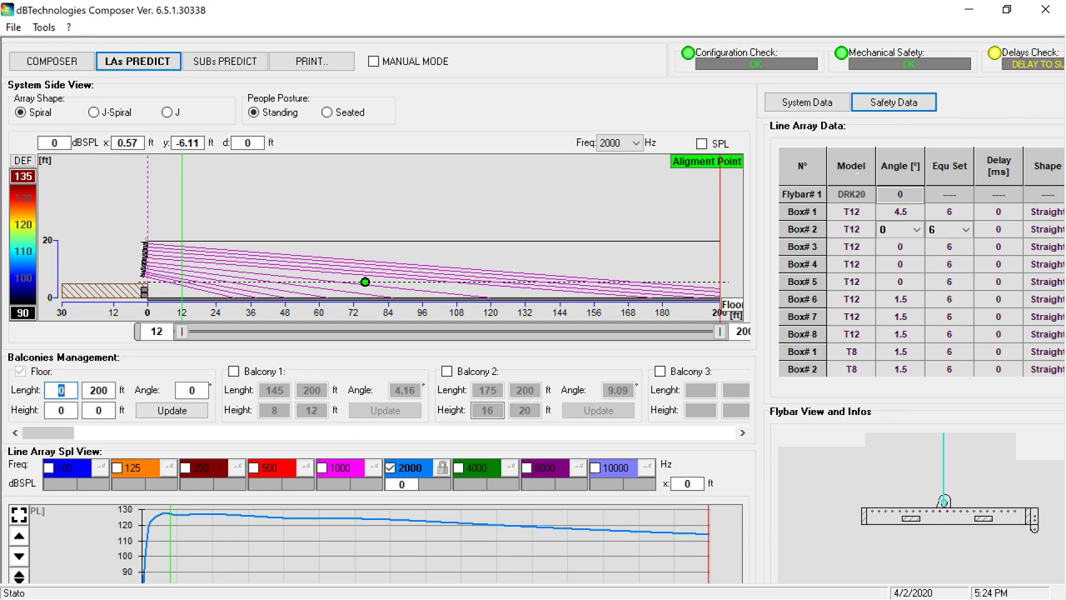
text(5)
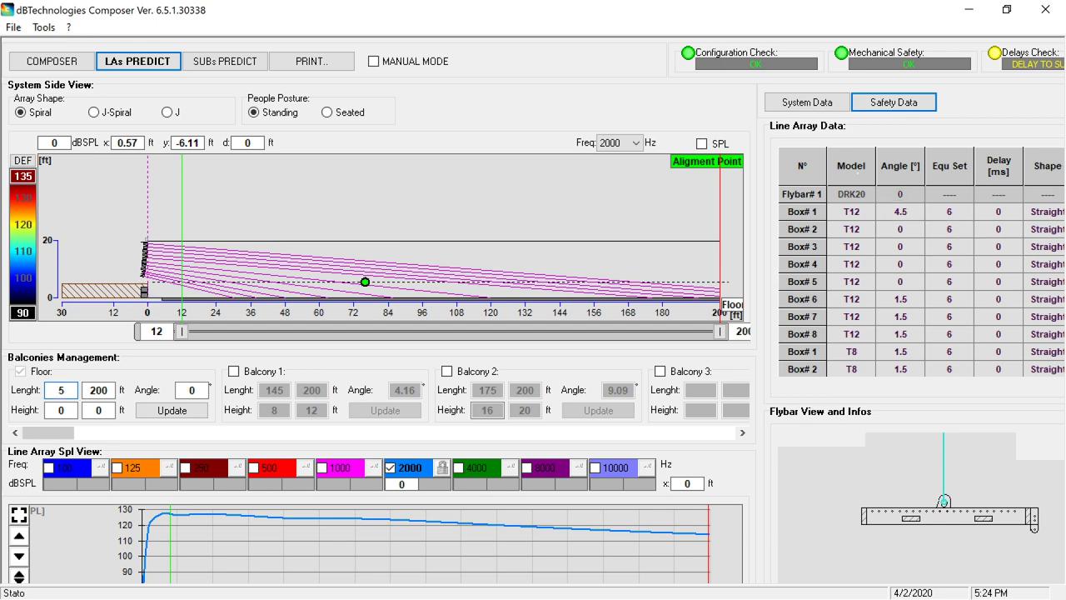
key(Return)
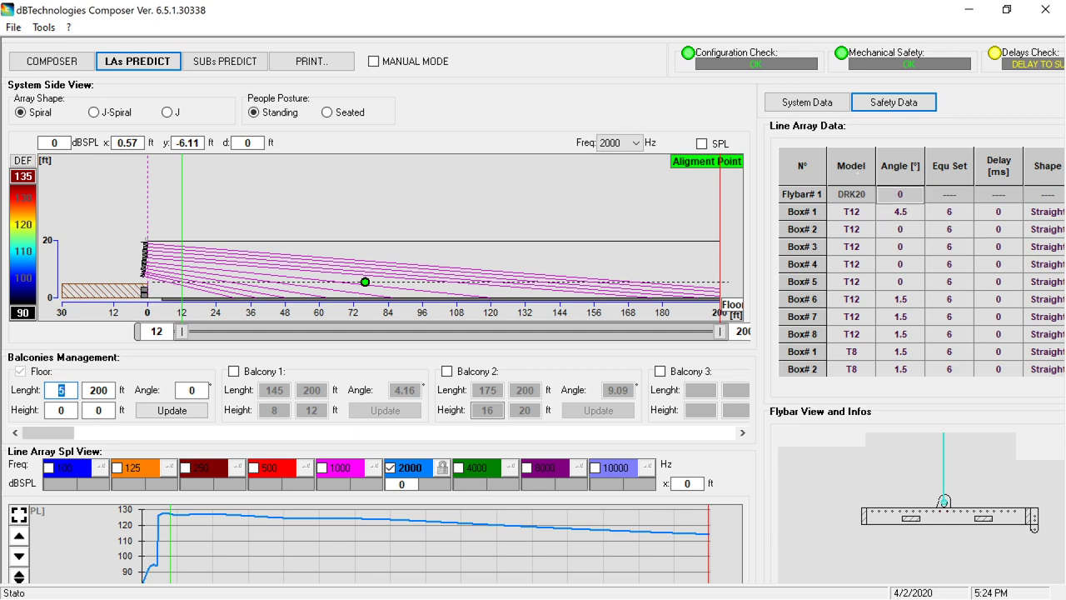
click(176, 410)
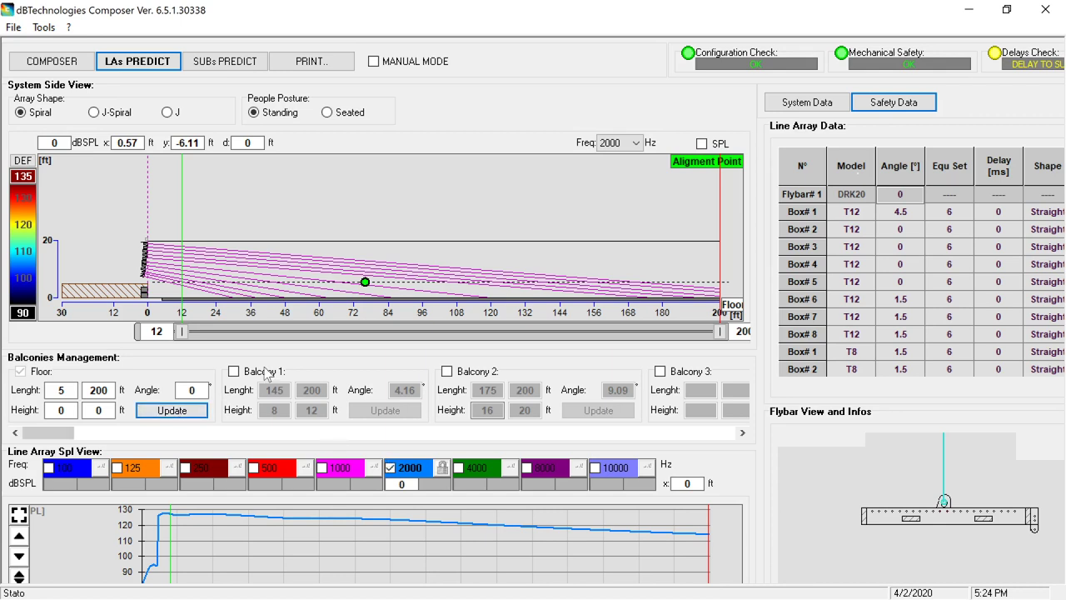
Show the line array's SPL map in the side view at 2000 Hz.
scroll(433, 250, down, 1)
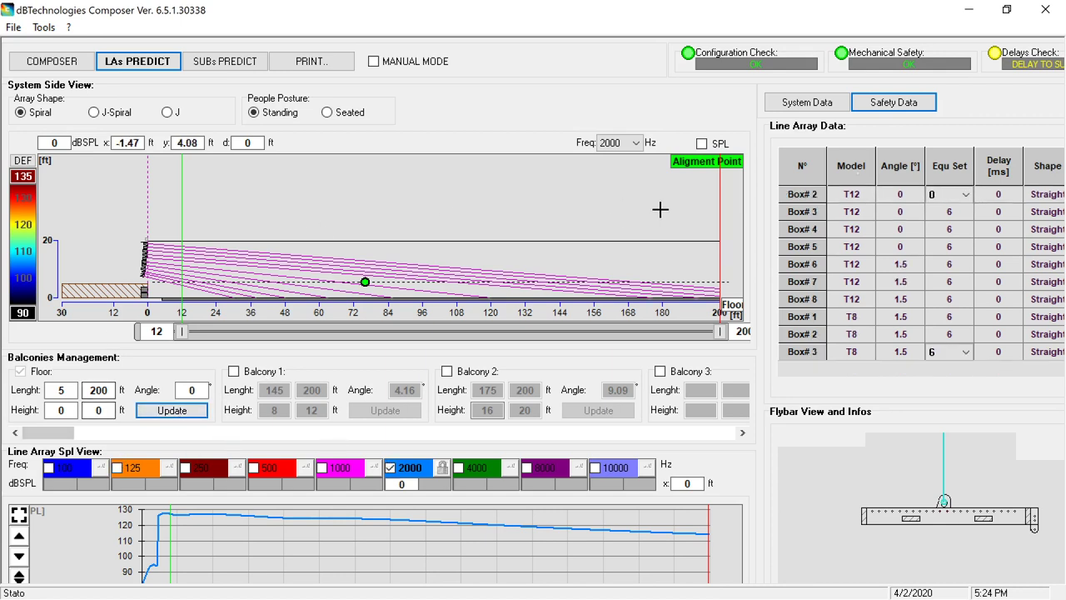
click(704, 144)
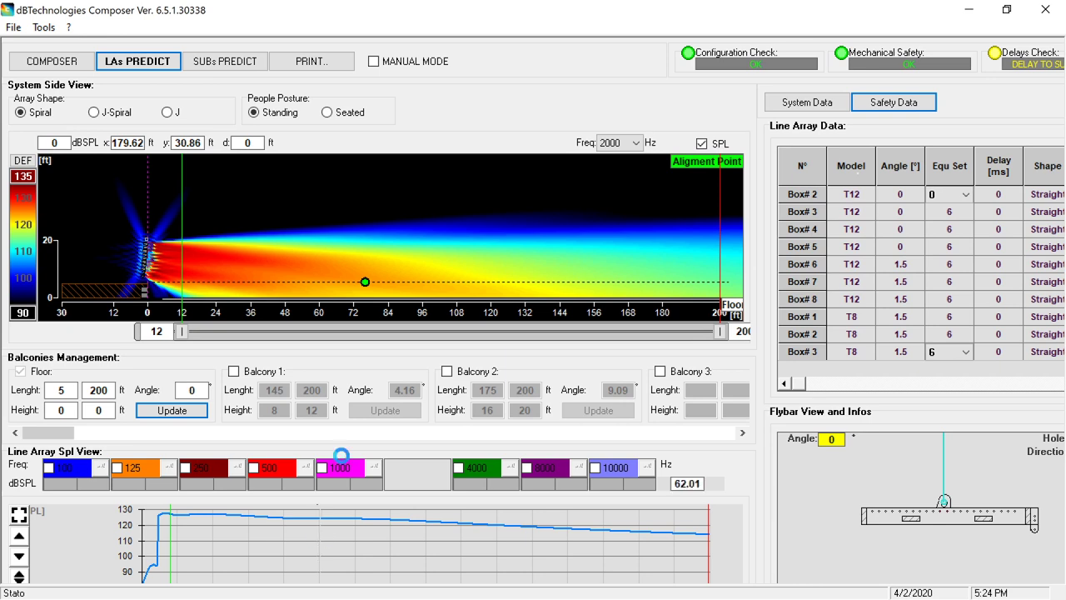
click(417, 299)
Change the side view's prediction frequency to 1000 Hz and display the SPL map again.
click(614, 144)
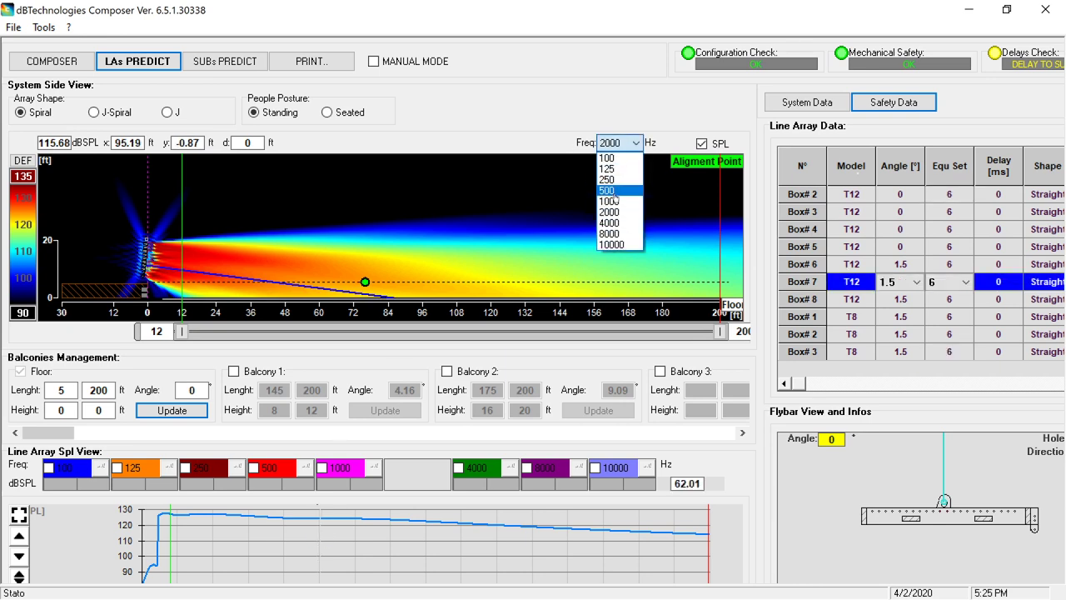
click(612, 188)
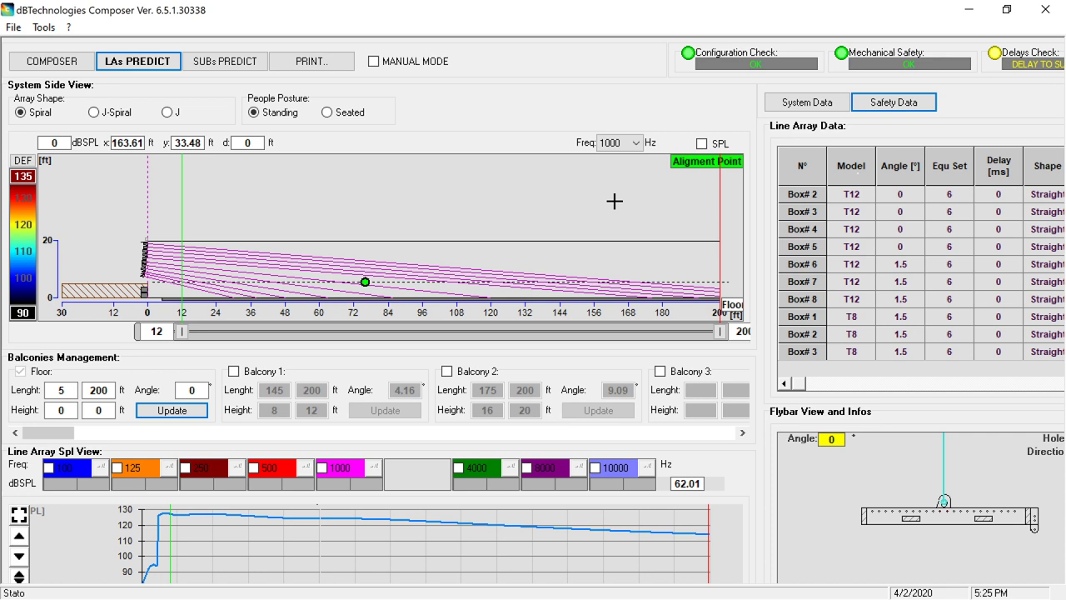
click(357, 265)
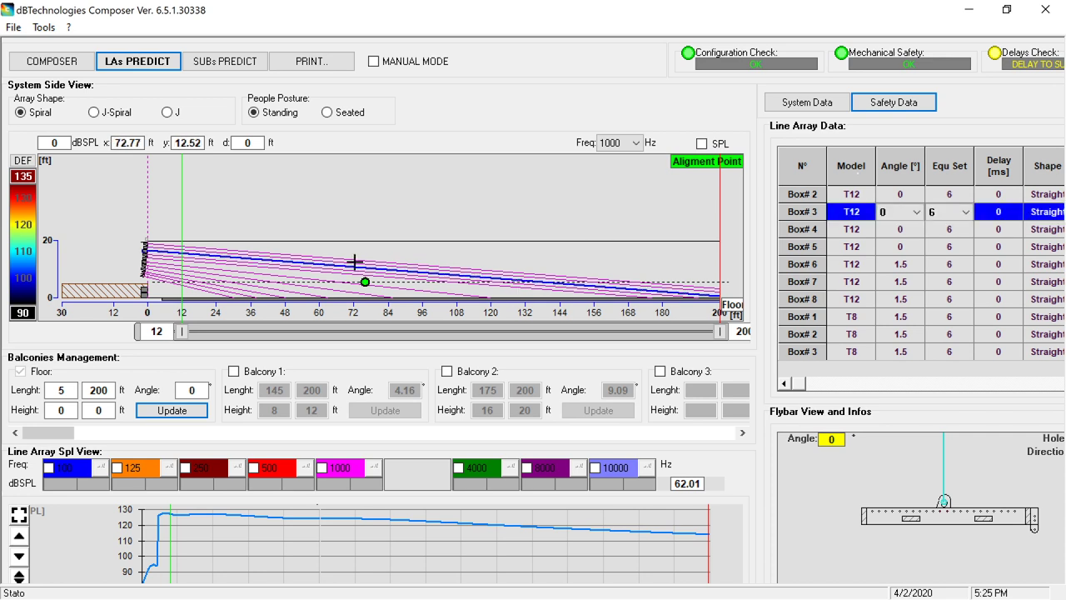
click(239, 230)
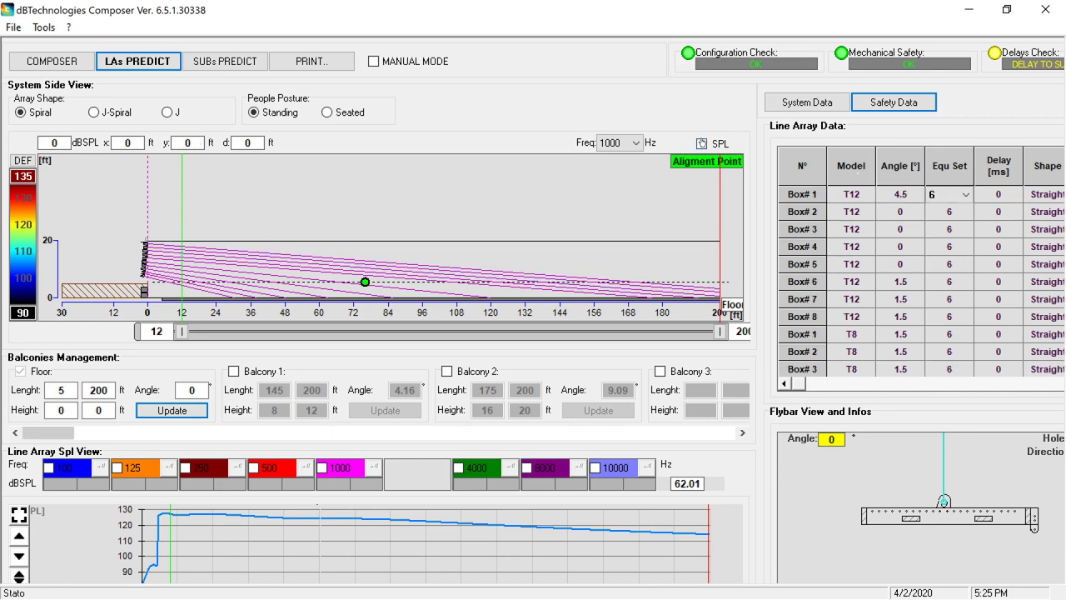
click(702, 144)
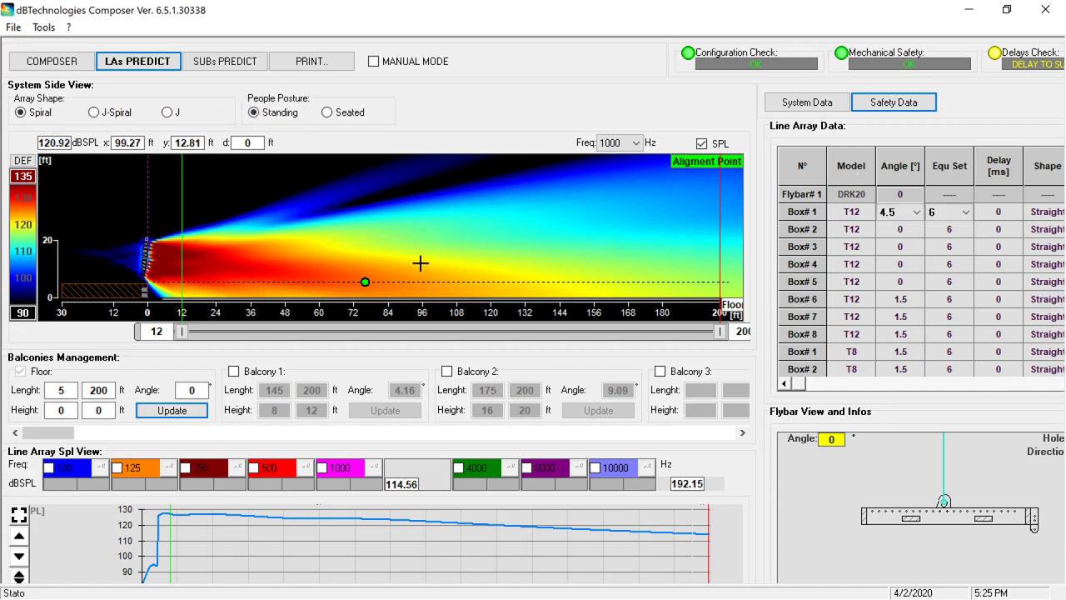
Examine individual box aiming lines over the 1000 Hz SPL map, along with the configuration and mechanical safety checks.
key(Down)
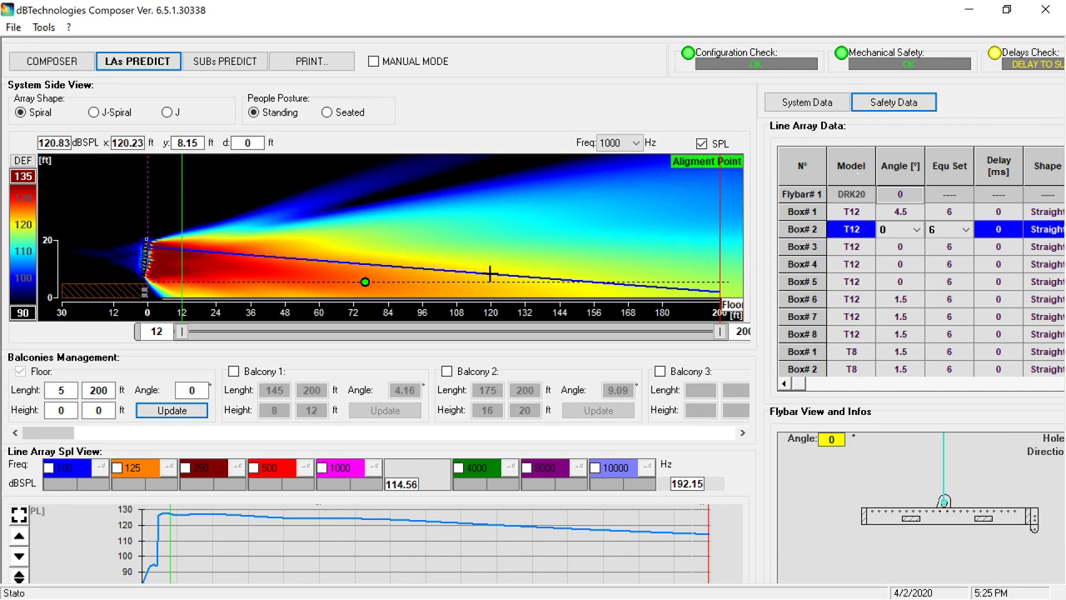
key(Up)
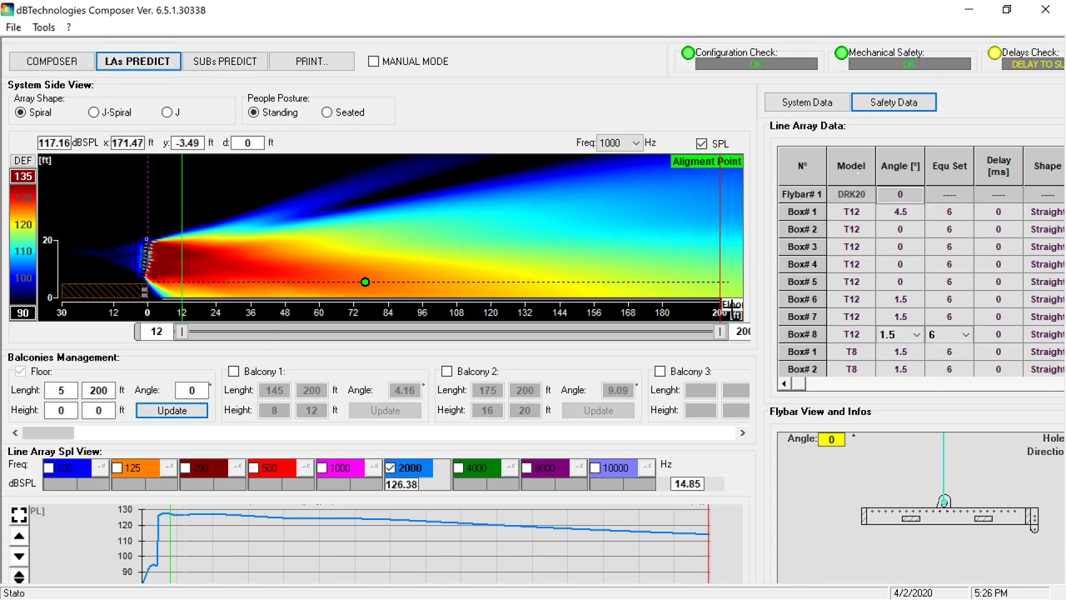
click(781, 319)
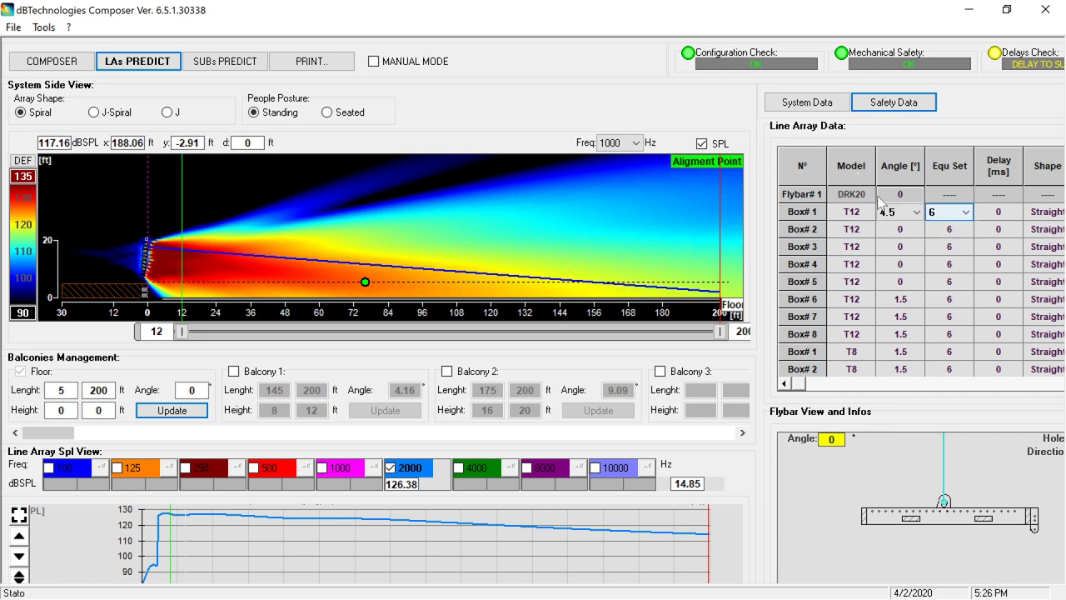
click(849, 264)
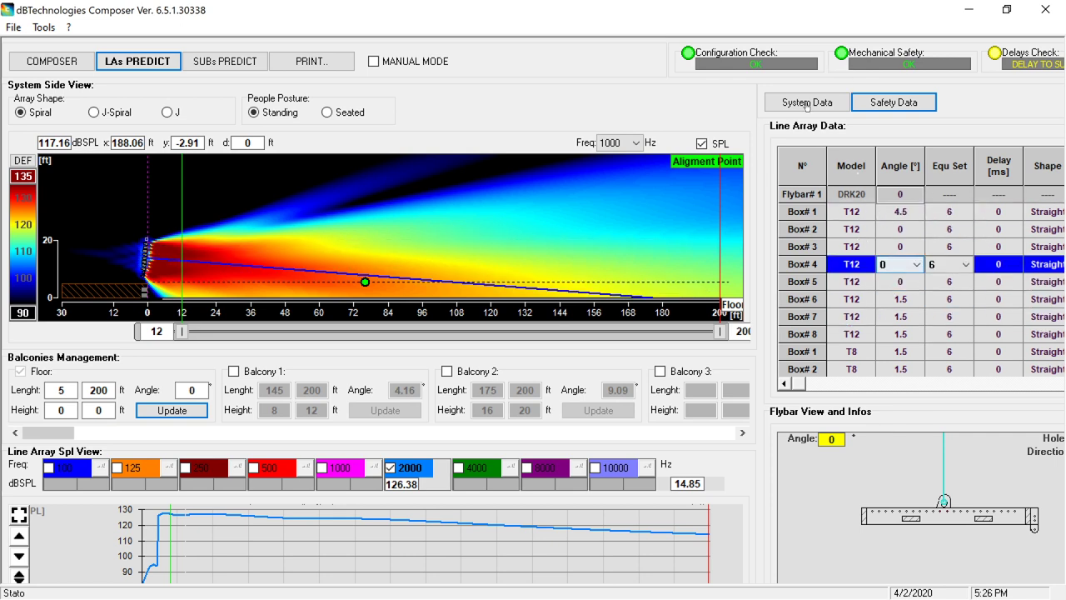
click(982, 334)
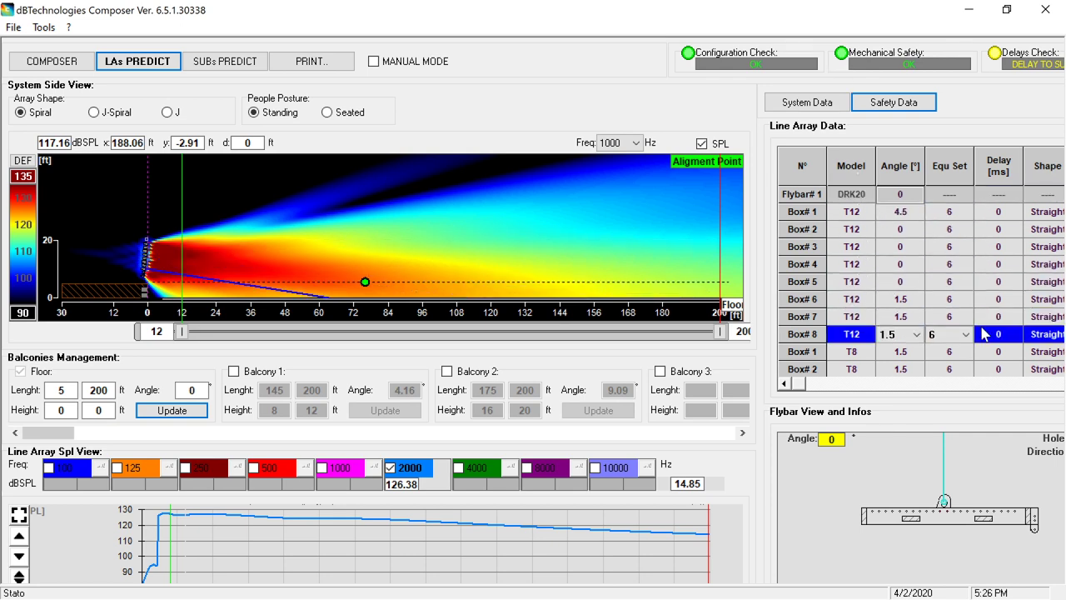
key(Down)
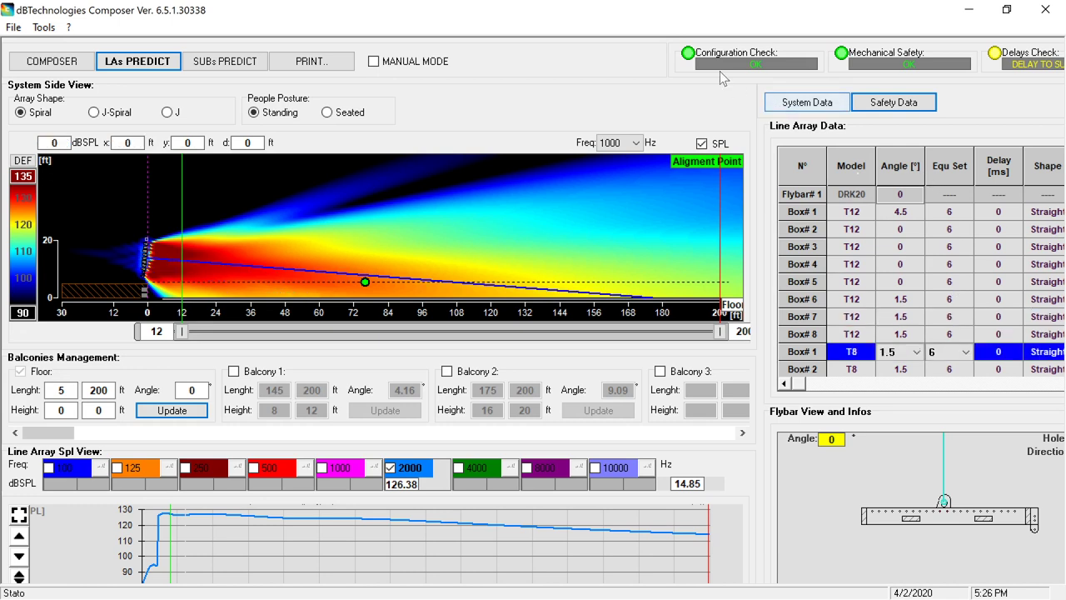
mouse_move(751, 75)
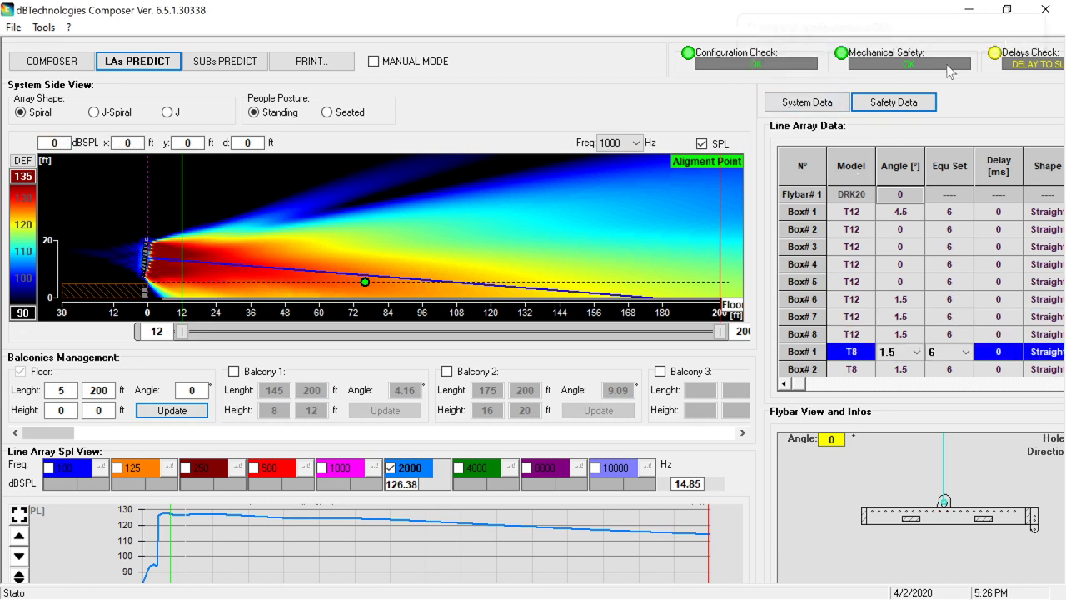
mouse_move(909, 70)
Open the subwoofer prediction and set the line arrays' frontline to 5 ft.
click(228, 61)
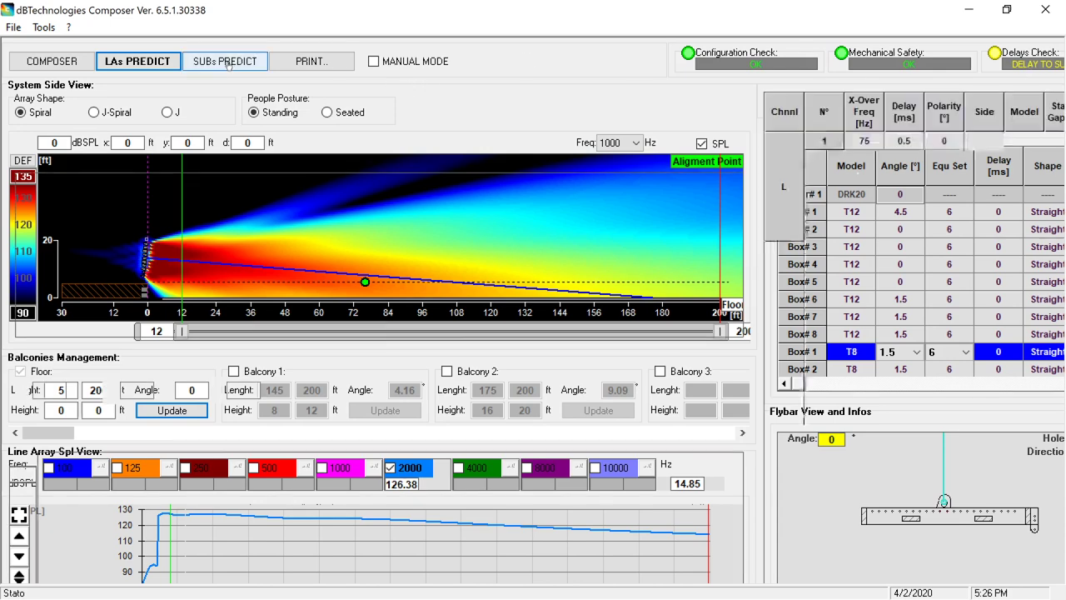
click(50, 389)
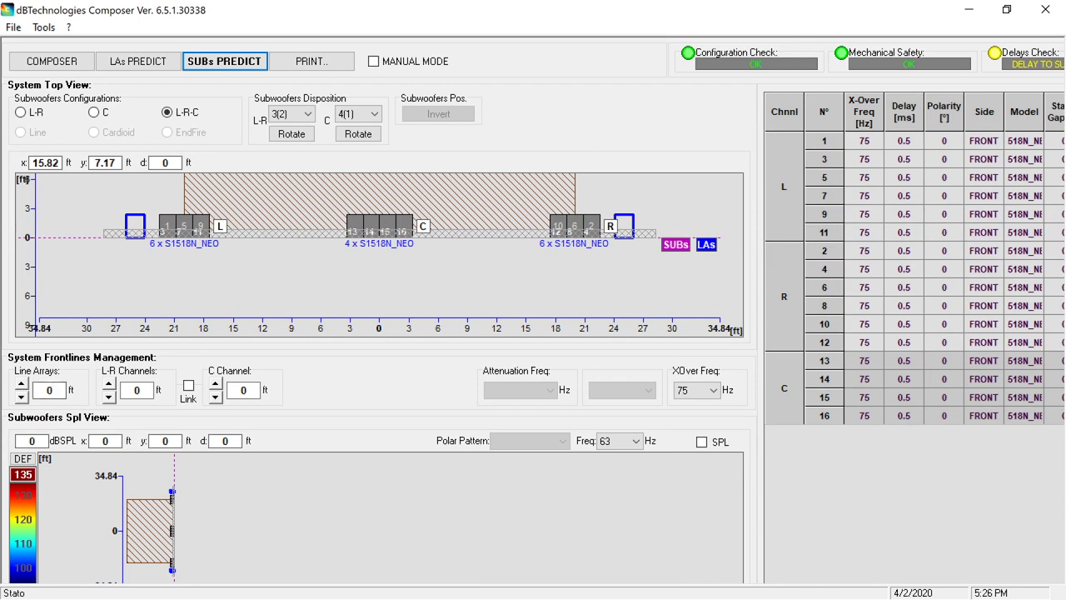
text(5)
key(Return)
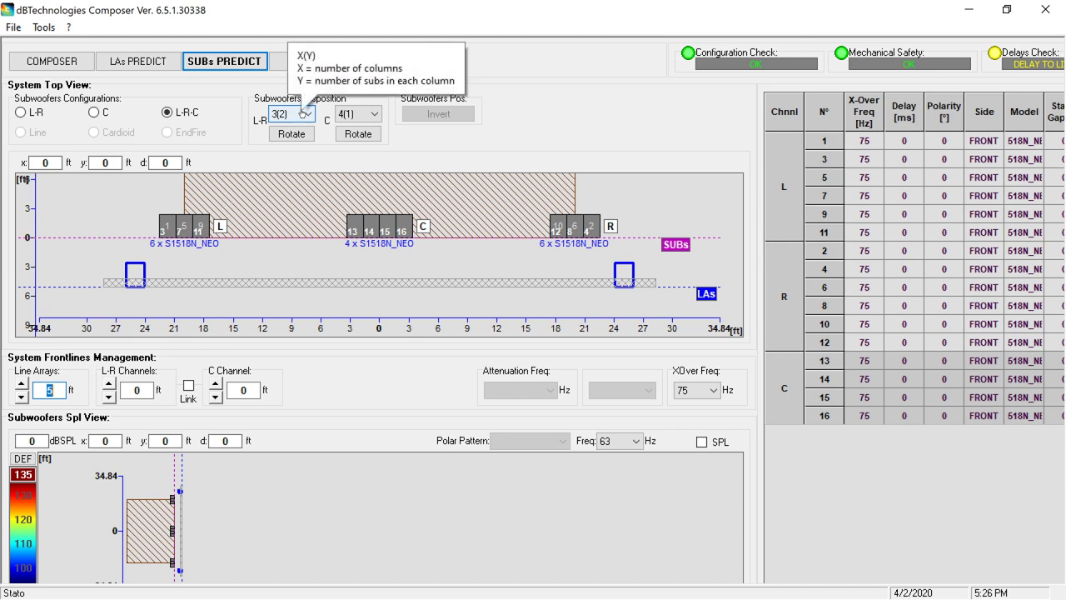
Set the frontlines of the L-R and C subwoofer channels to 5 ft.
click(136, 389)
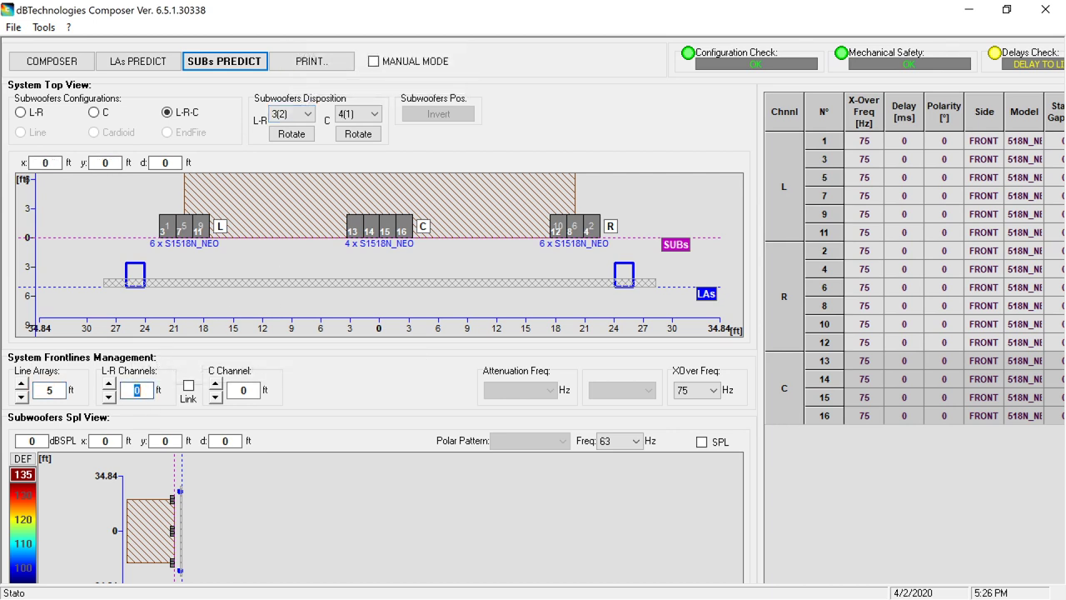
text(5)
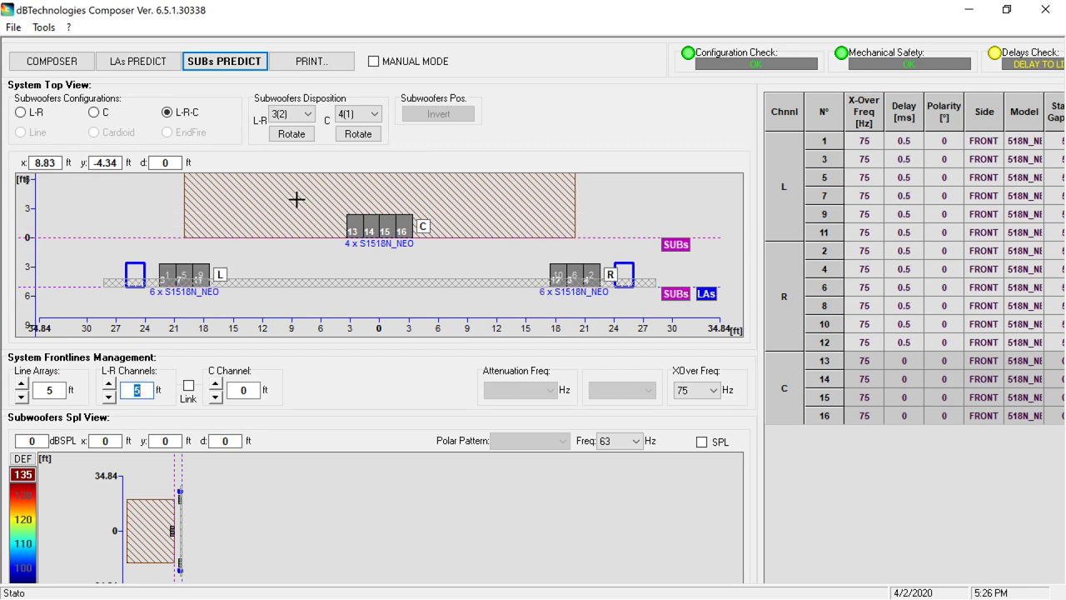
click(243, 389)
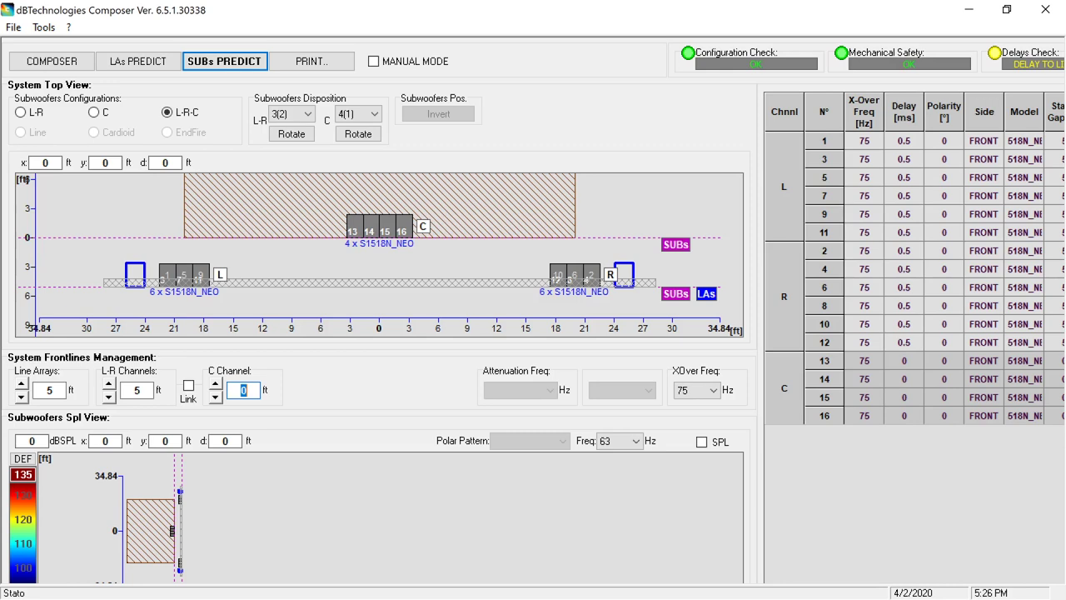
text(5)
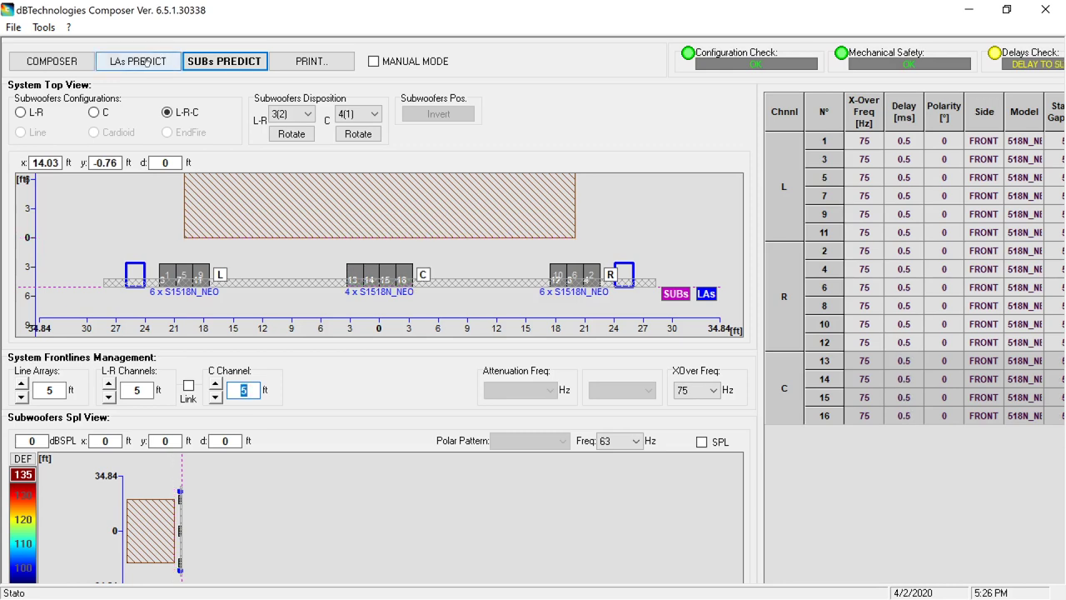
Display the line arrays' side-view SPL map and add the 125, 250, 500, 1000, 4000, 8000 and 10000 Hz SPL curves.
click(141, 63)
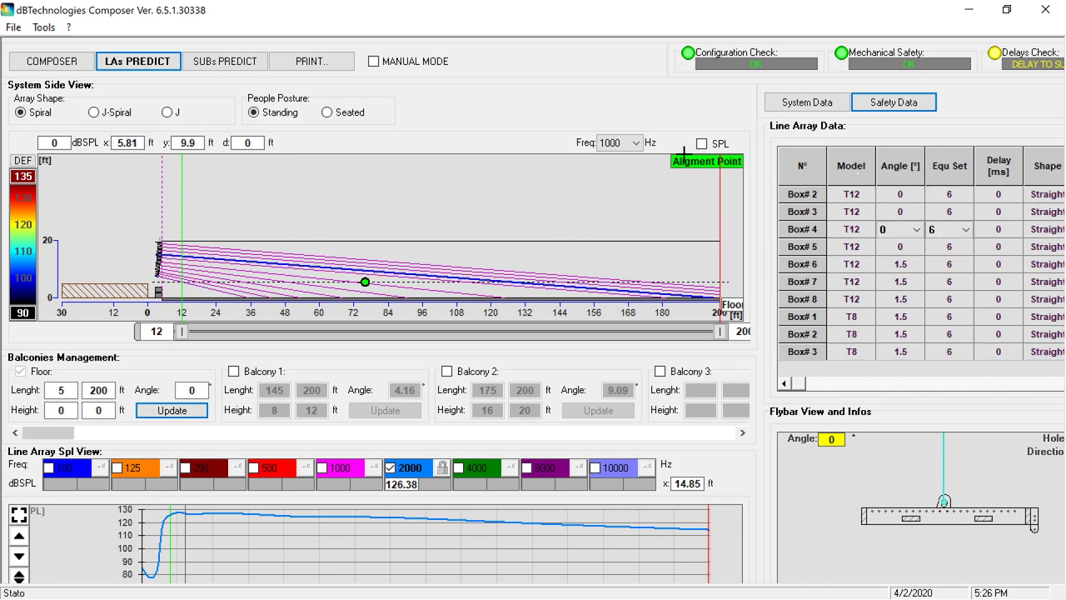
click(702, 143)
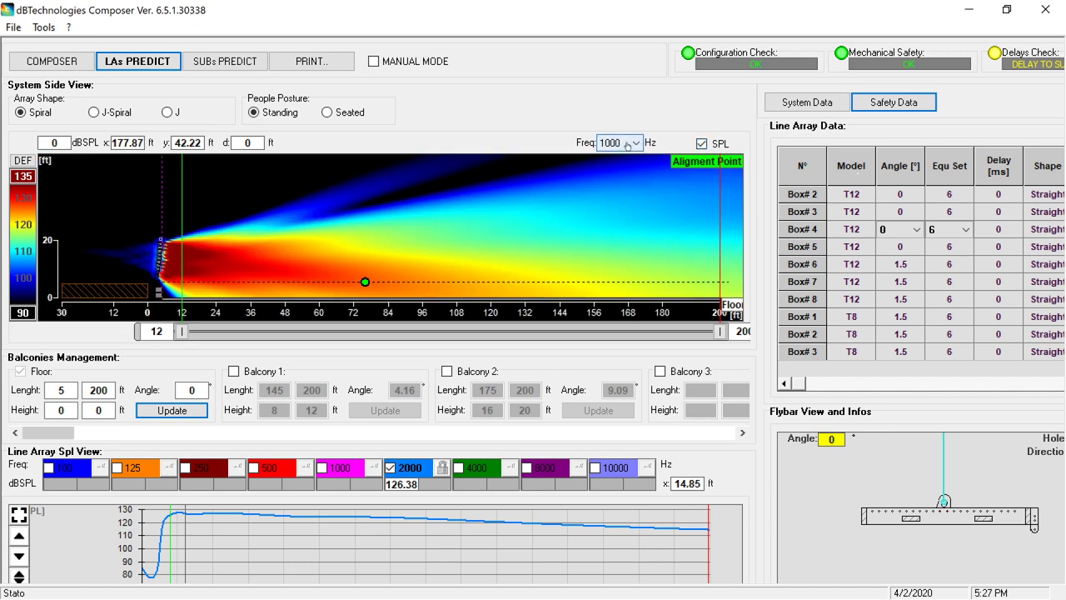
click(254, 468)
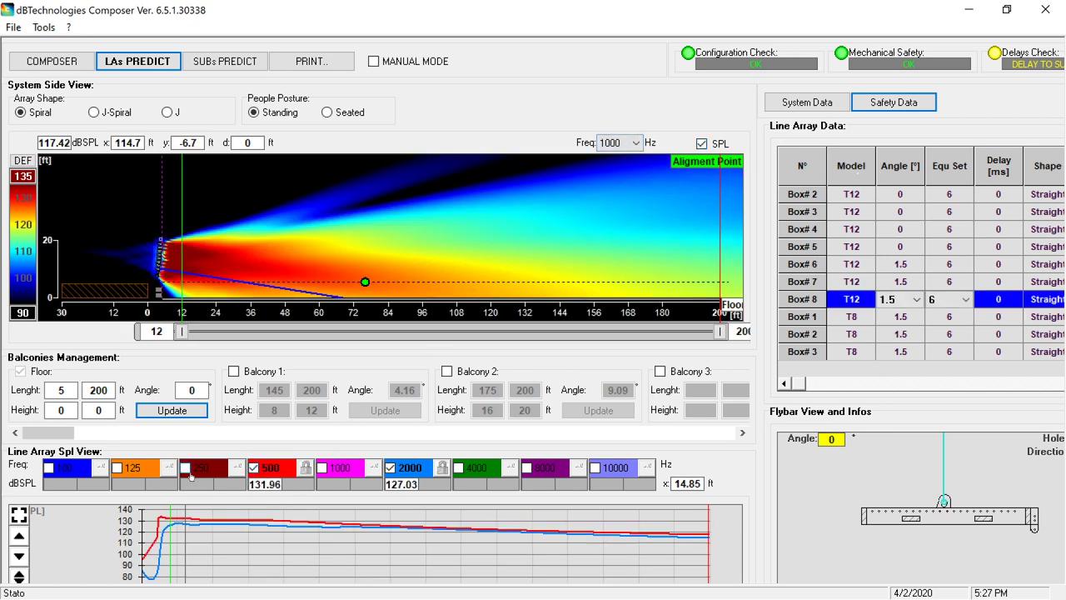
click(185, 468)
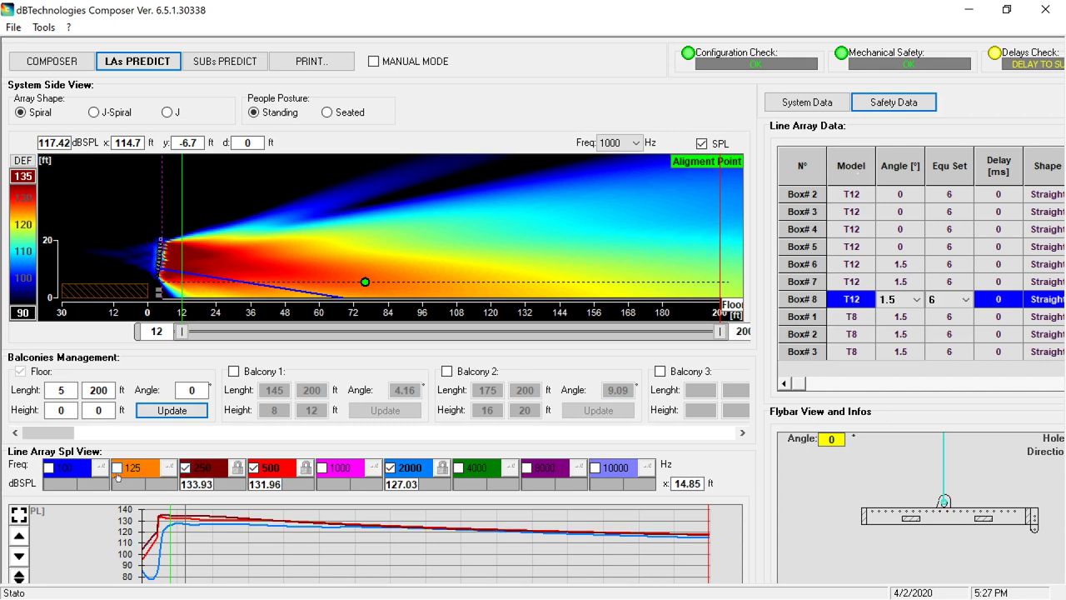
click(117, 468)
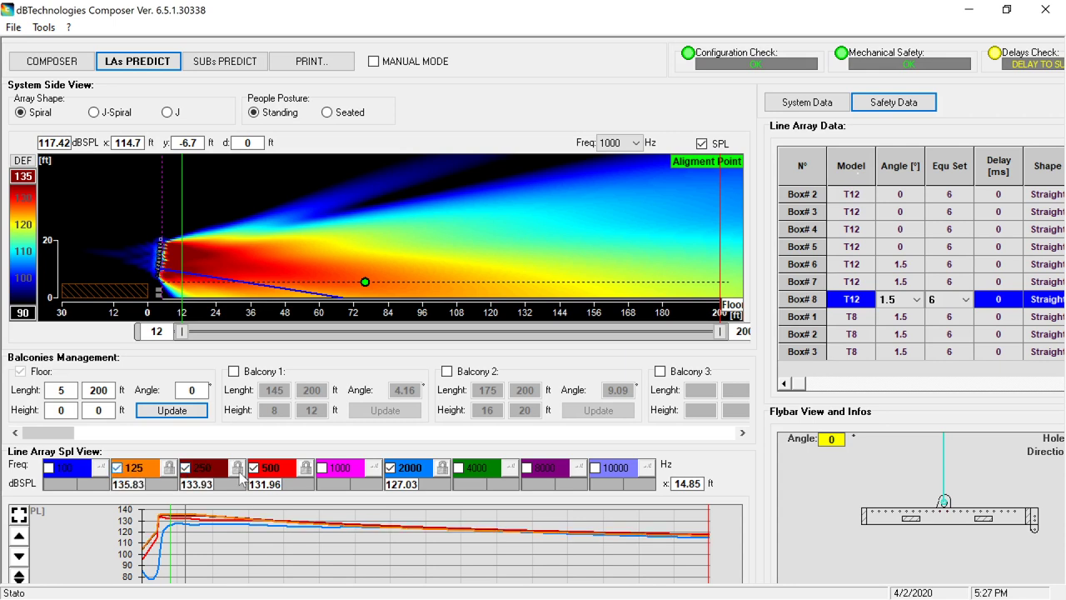
click(321, 468)
click(458, 468)
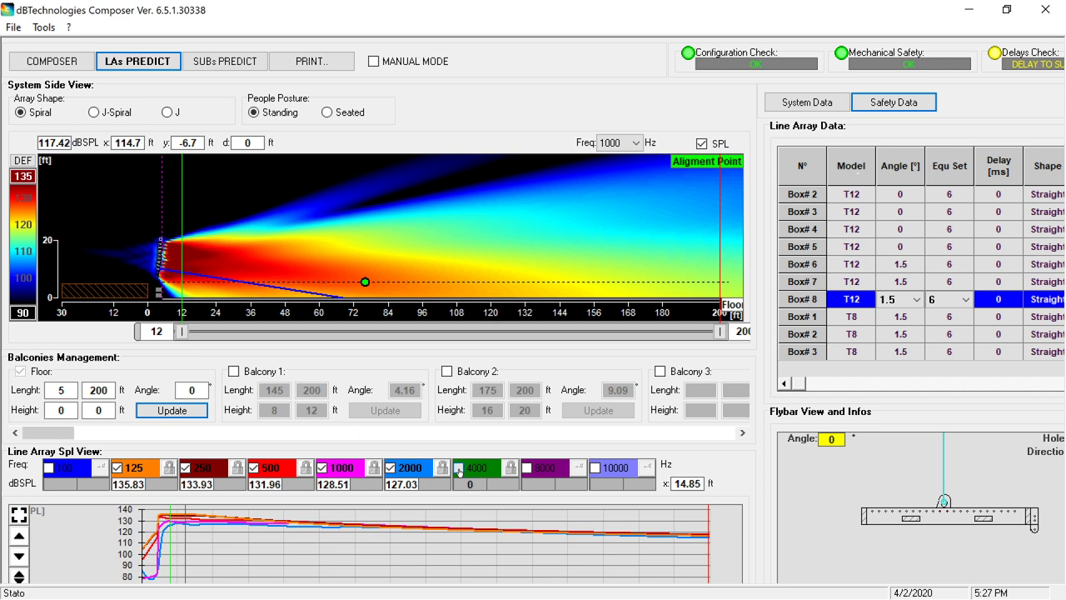
click(526, 468)
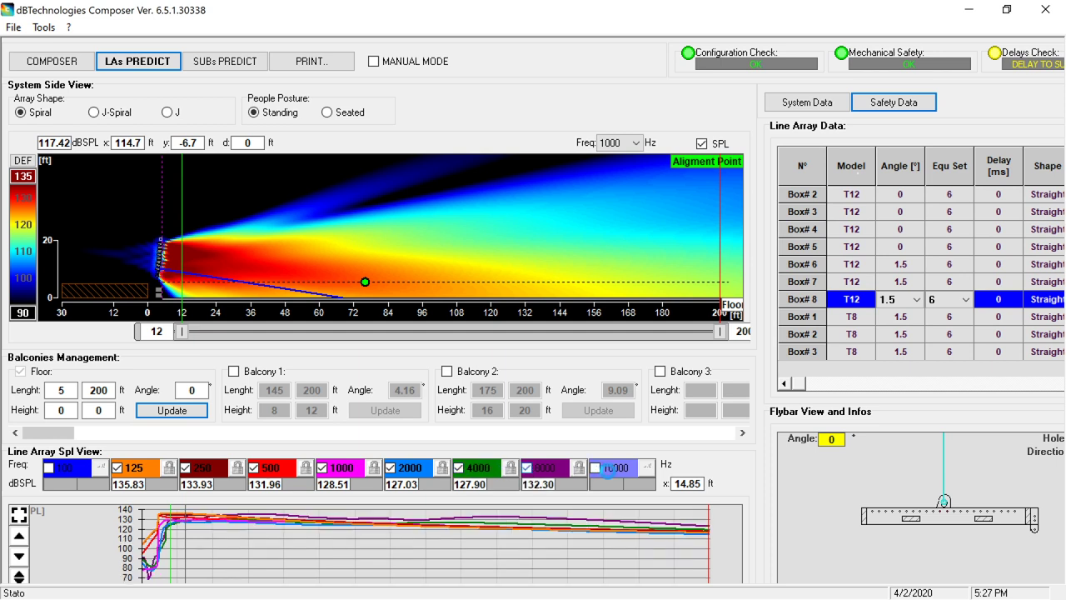
click(594, 469)
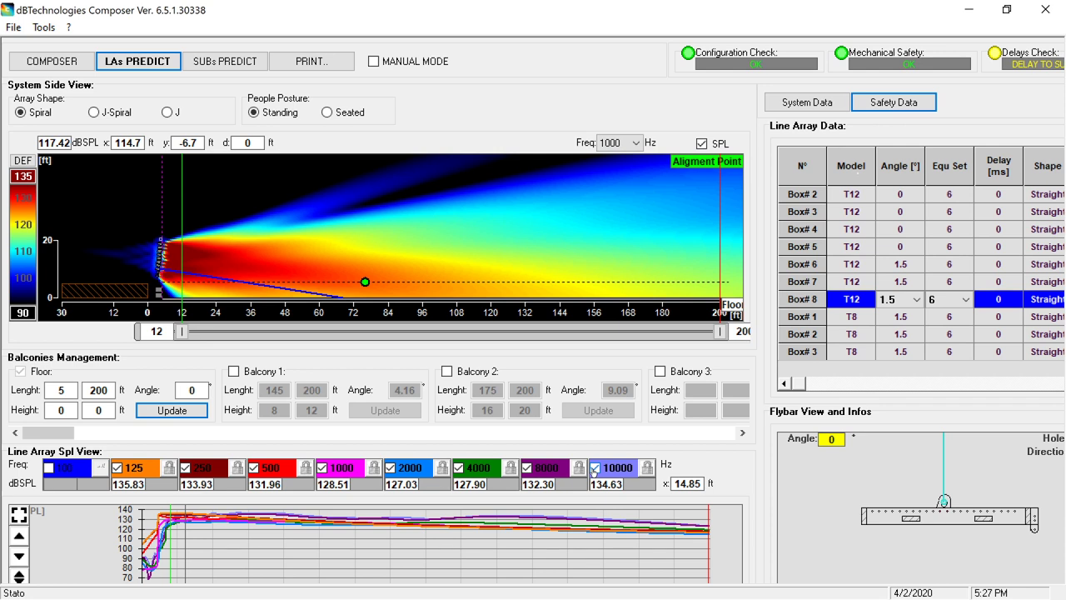
Set the subwoofer configuration to L-R and check the resulting stacks in the system front view.
click(220, 62)
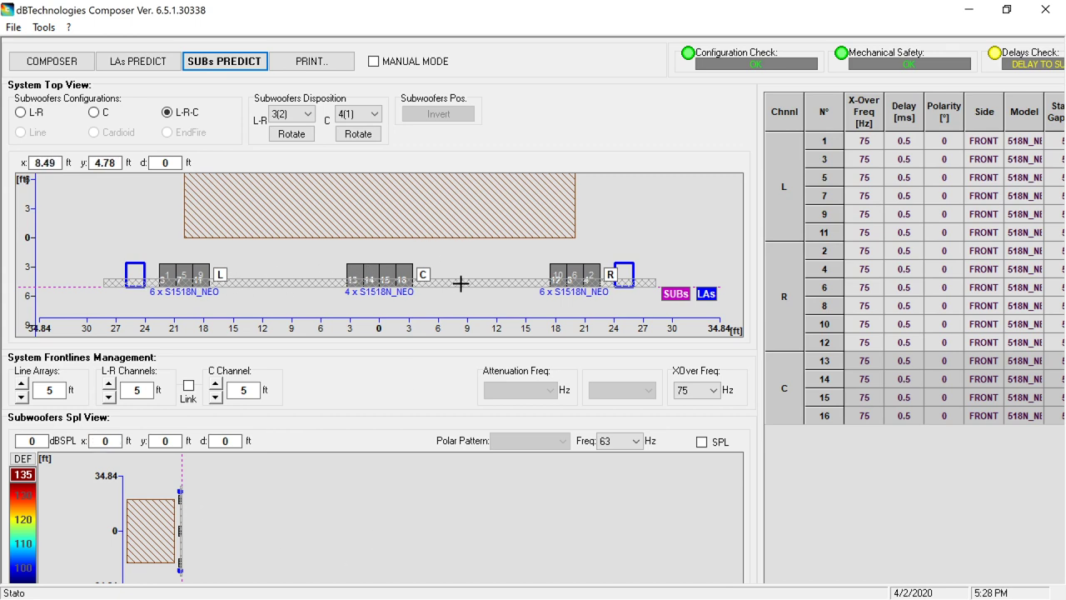
click(23, 115)
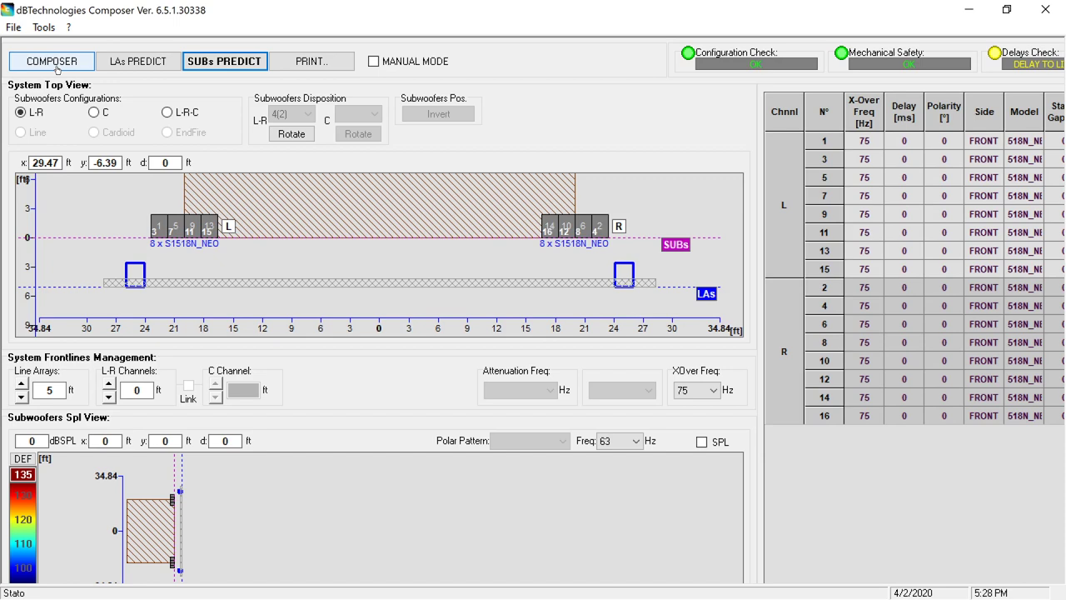
click(52, 62)
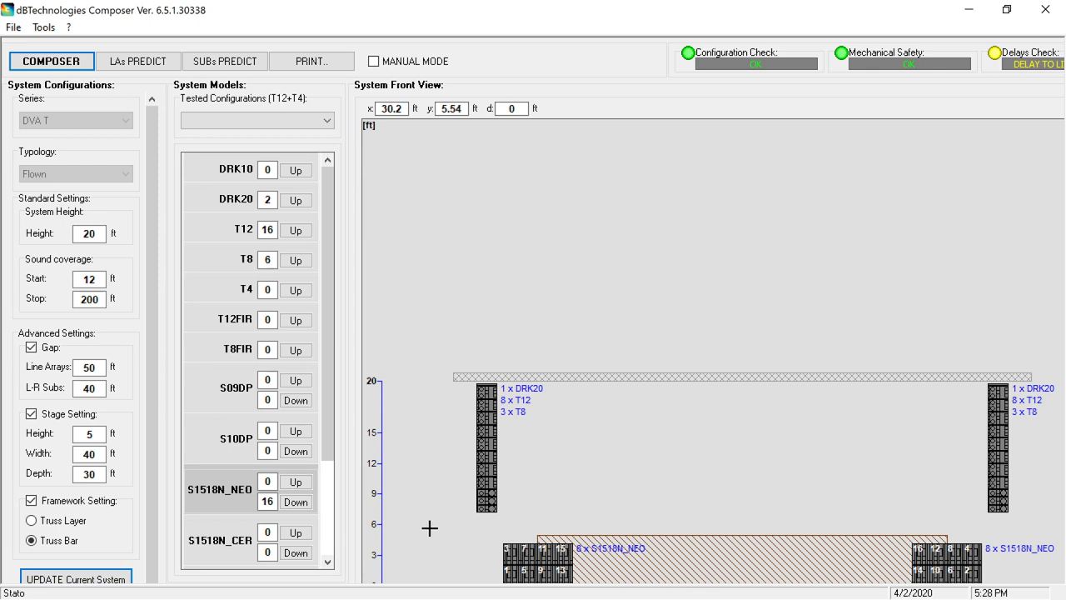
Set the subwoofer configuration to C and check the centre row in the system front view.
click(221, 63)
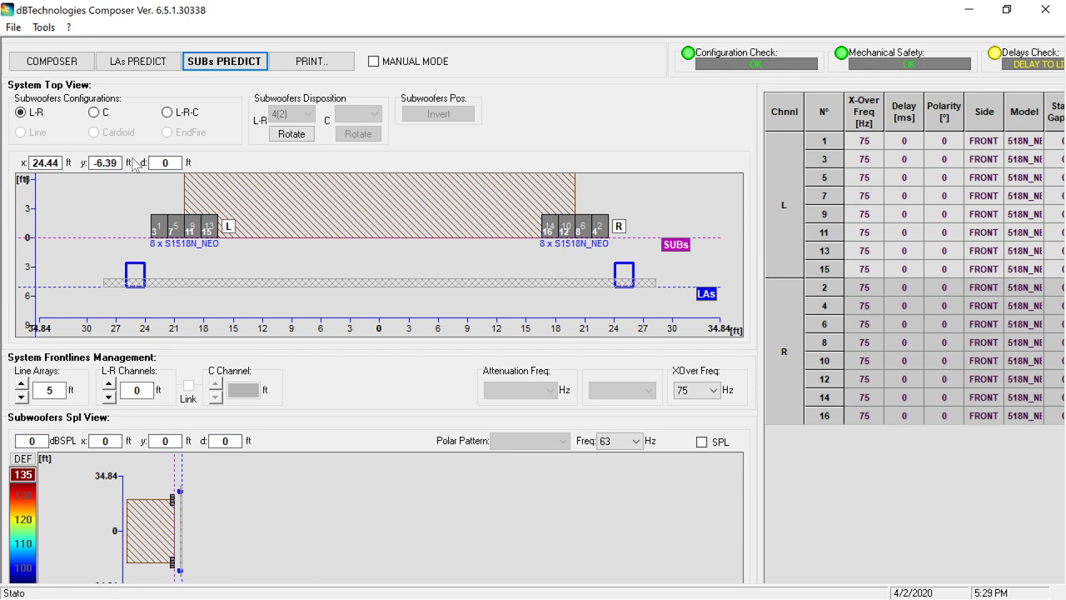
click(94, 113)
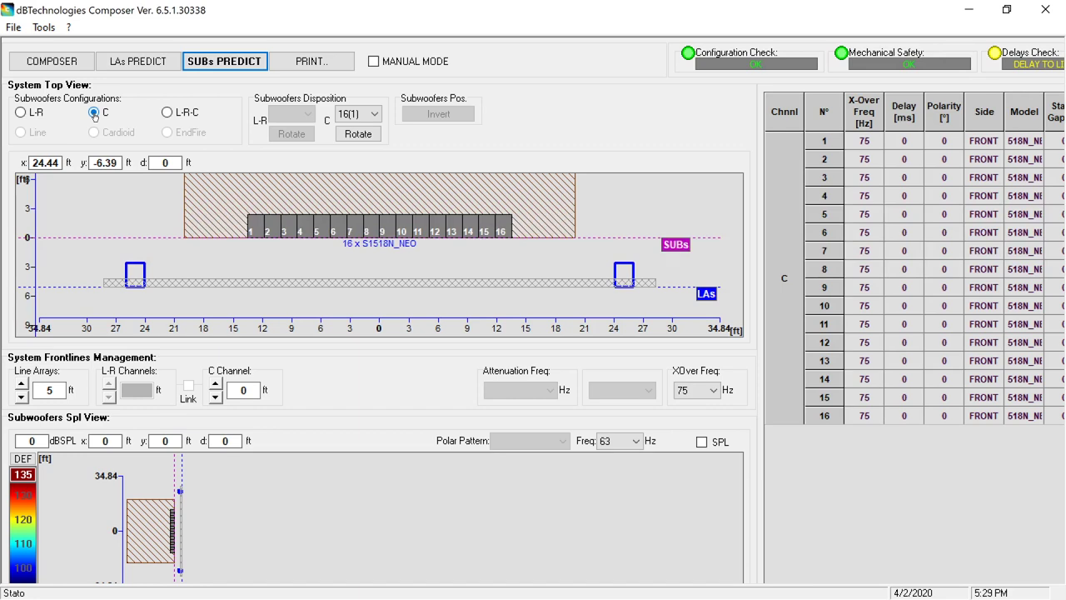
click(74, 65)
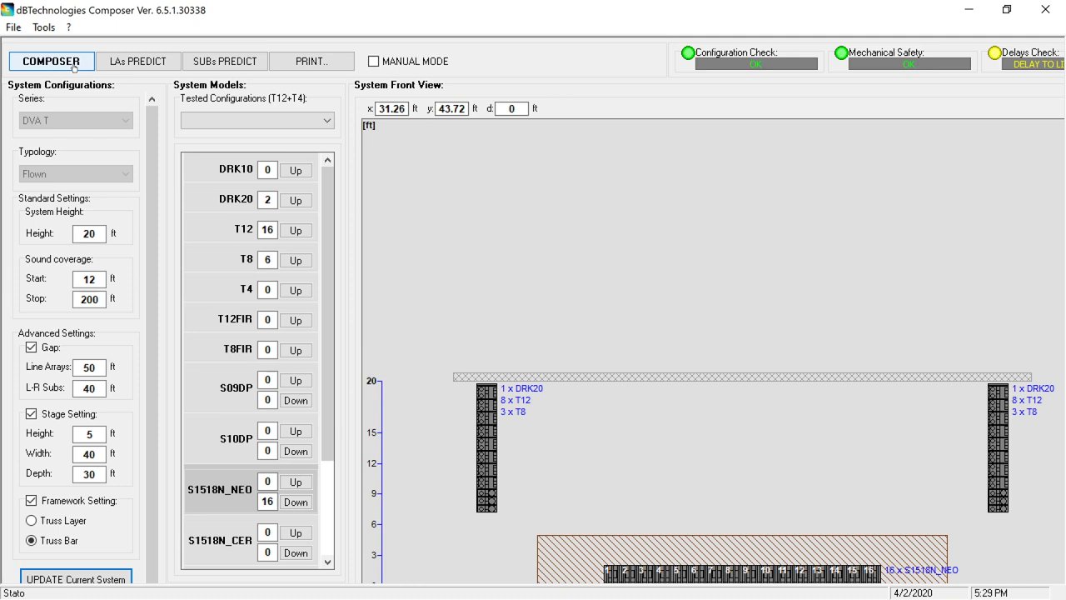
Switch the subwoofers back to the L-R-C configuration and return to the system front view.
click(206, 64)
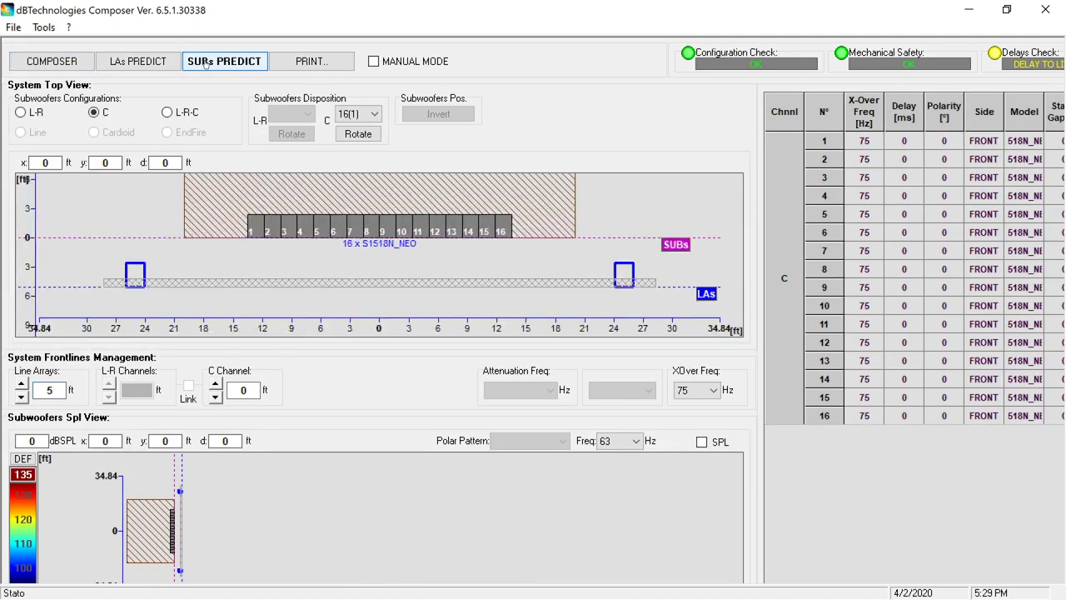
click(167, 113)
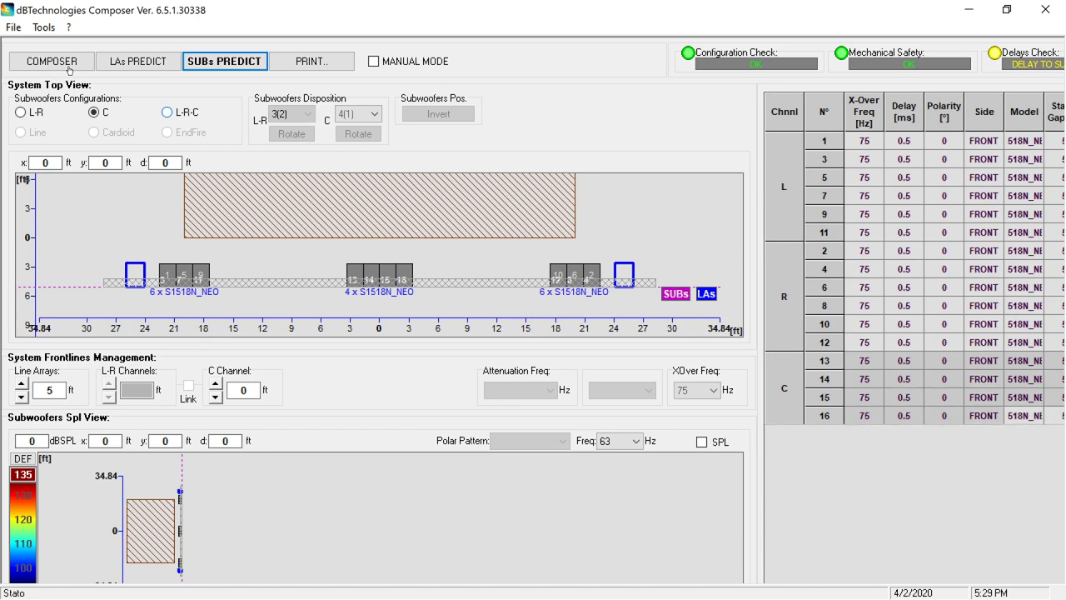
click(69, 68)
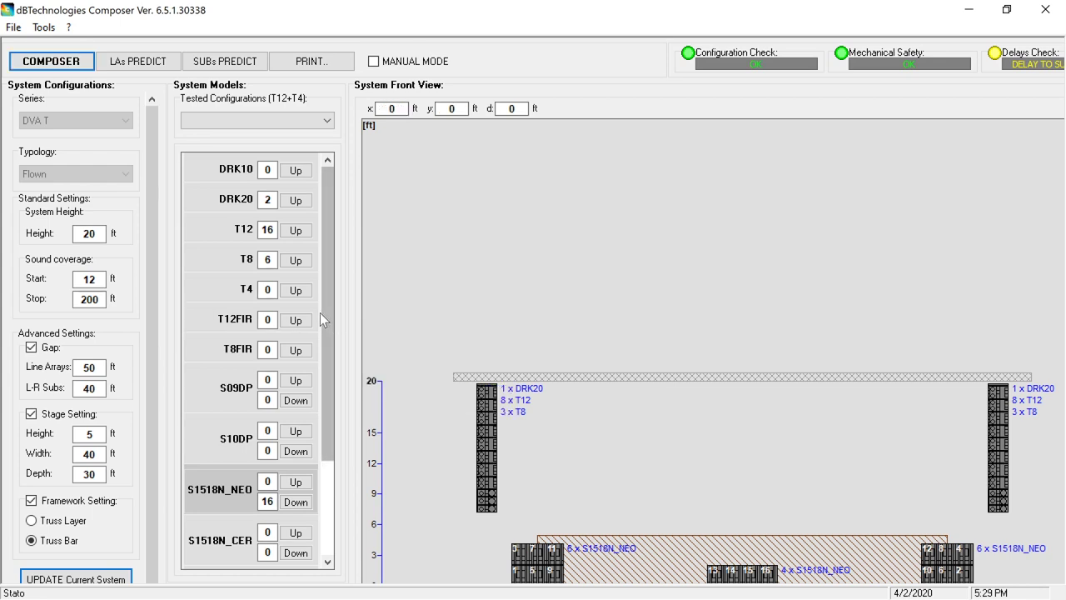
Replace the ground-stacked S1518N_NEO subwoofers with 16 S2585N units, setting the S1518N_NEO quantity to 0.
scroll(322, 367, down, 1)
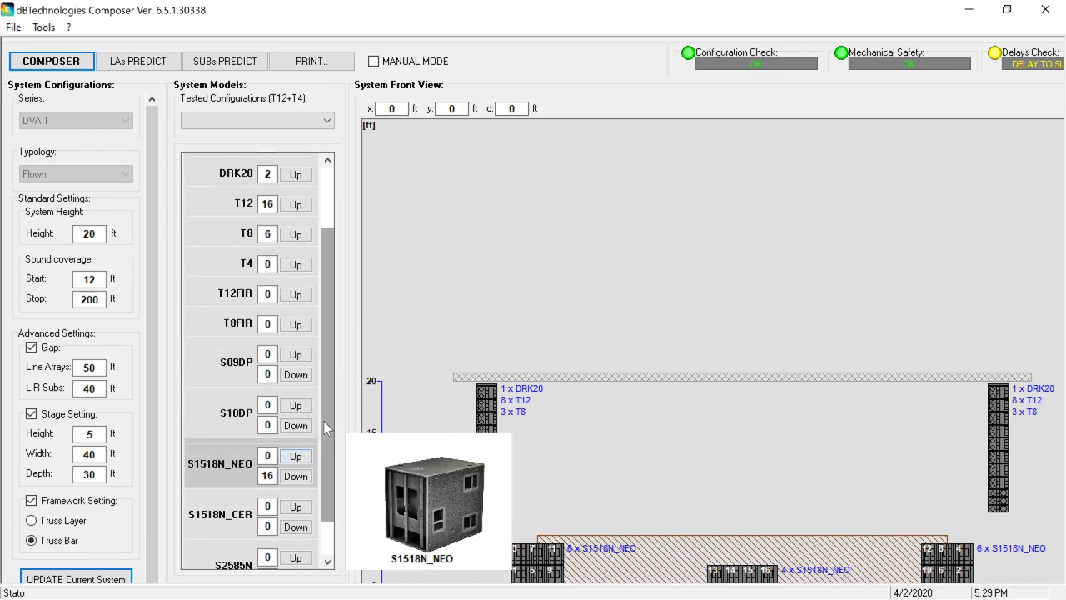
scroll(325, 425, down, 1)
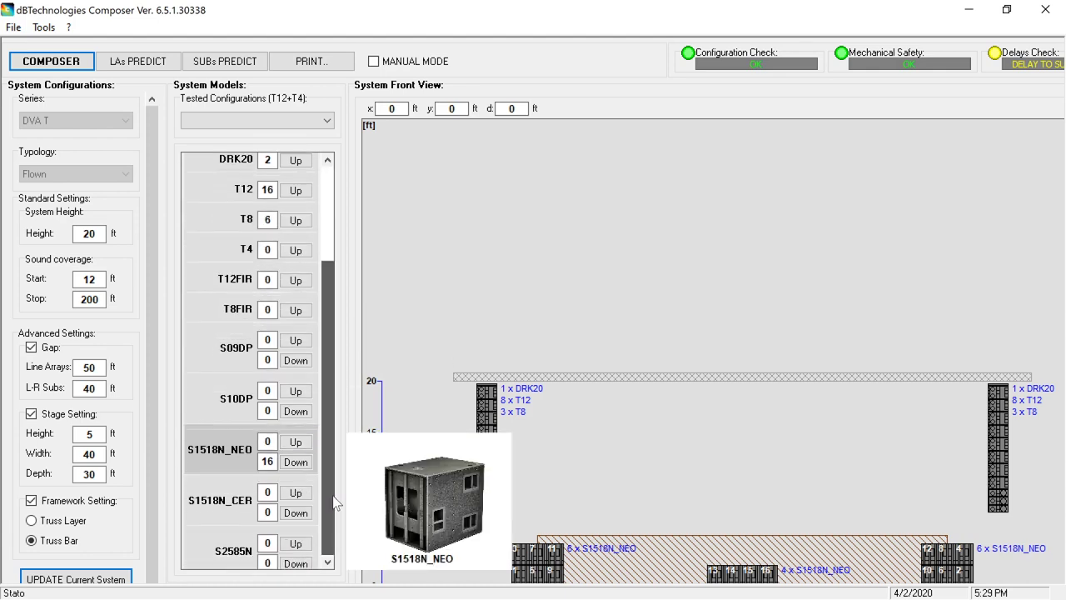
double_click(266, 461)
text(0)
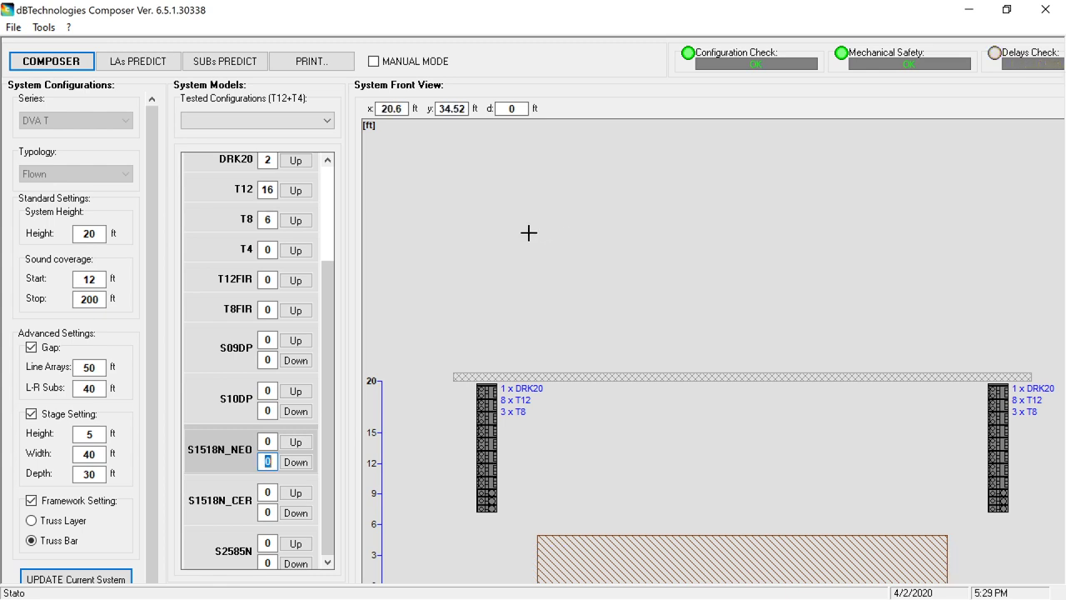
double_click(267, 563)
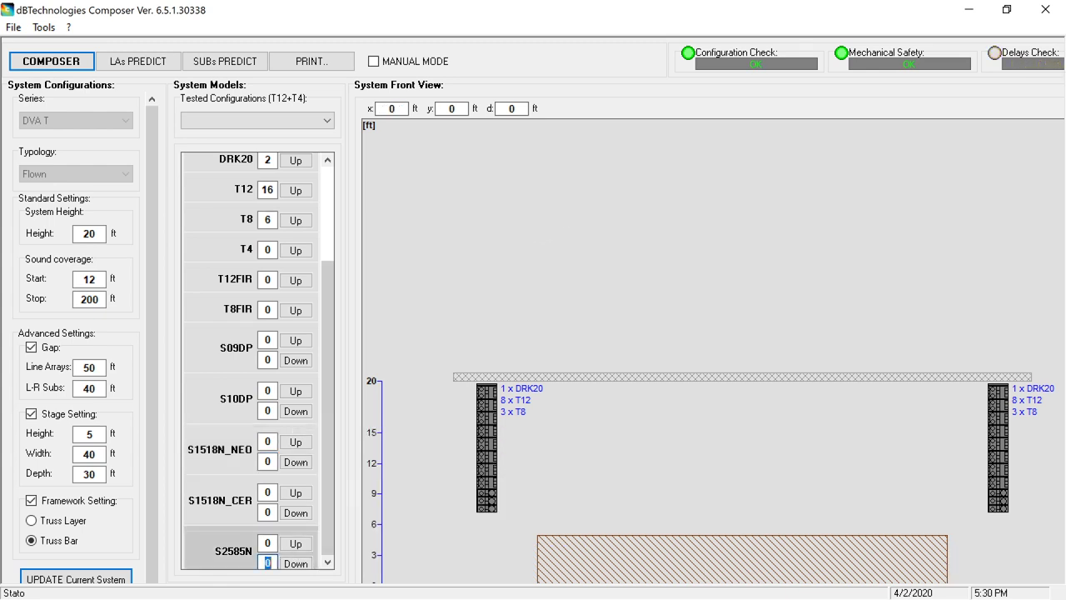
text(16)
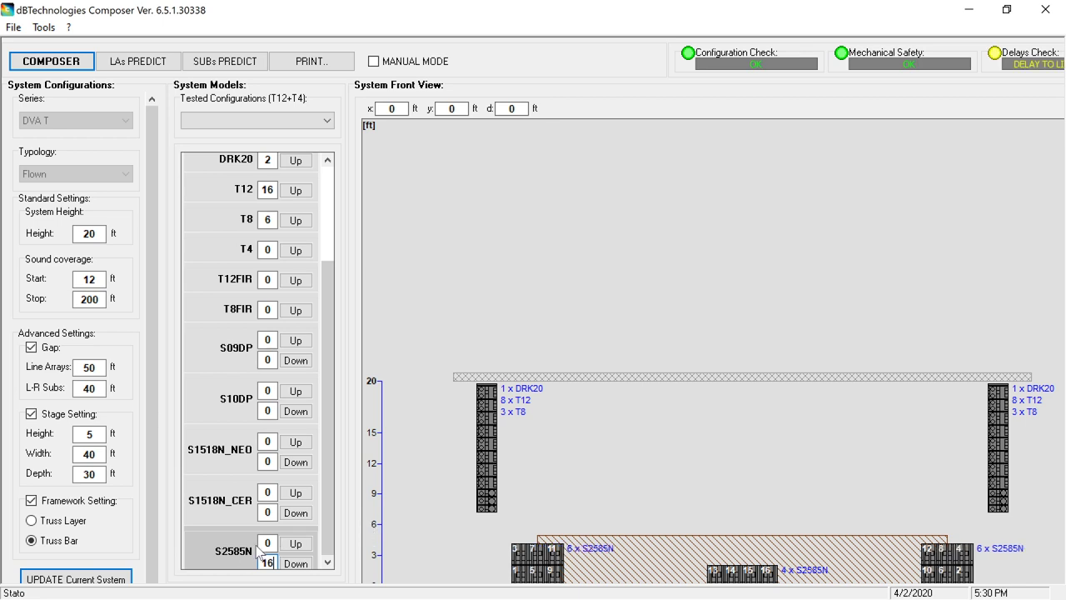
mouse_move(228, 504)
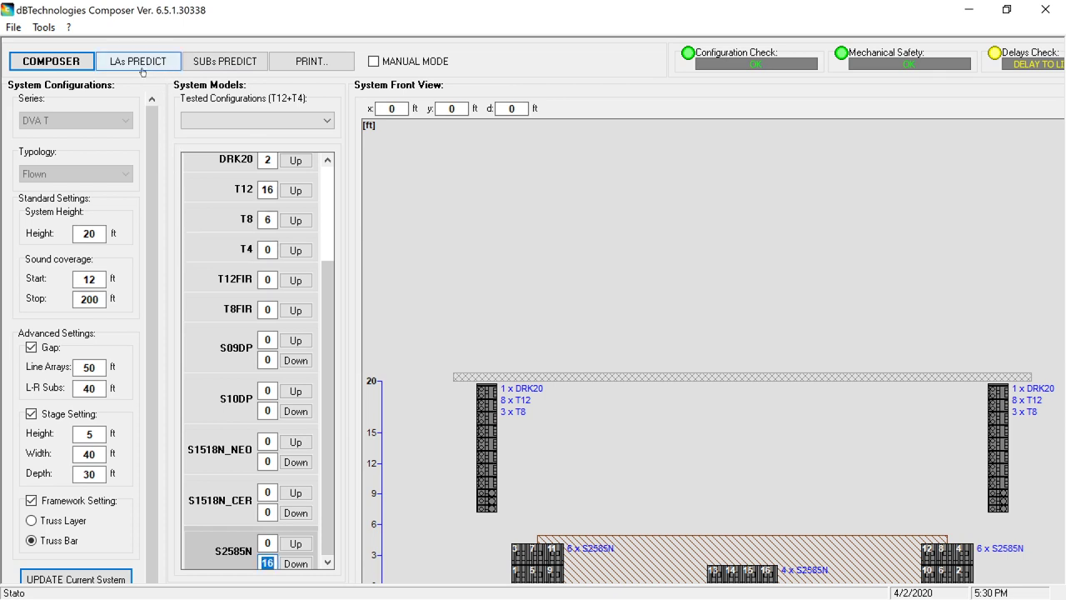
Set the S2585N subwoofers to the EndFire configuration and compare the layout in the front and top views.
click(212, 67)
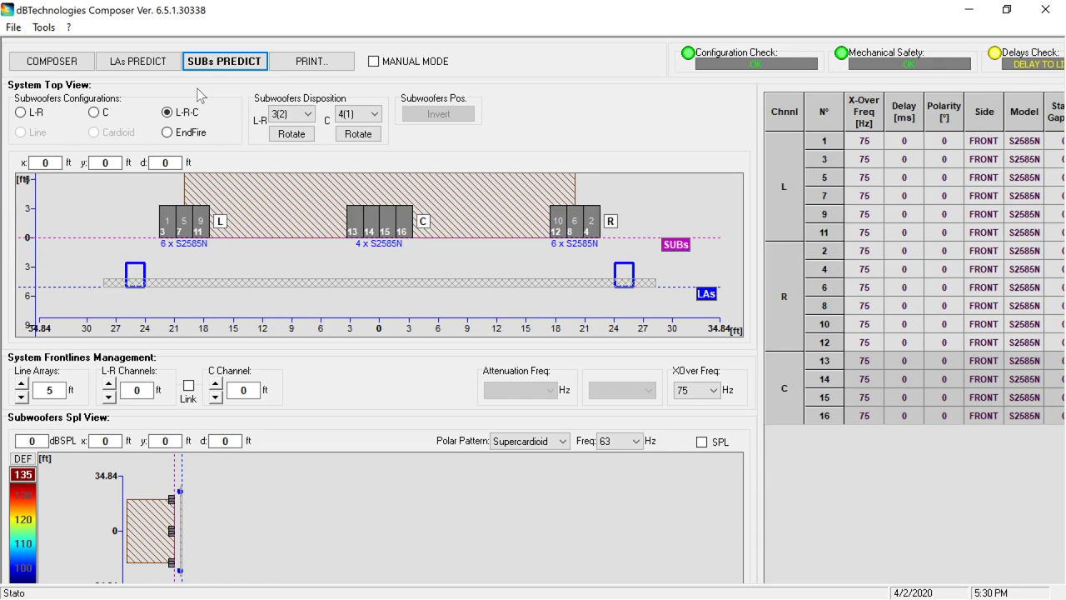
click(77, 64)
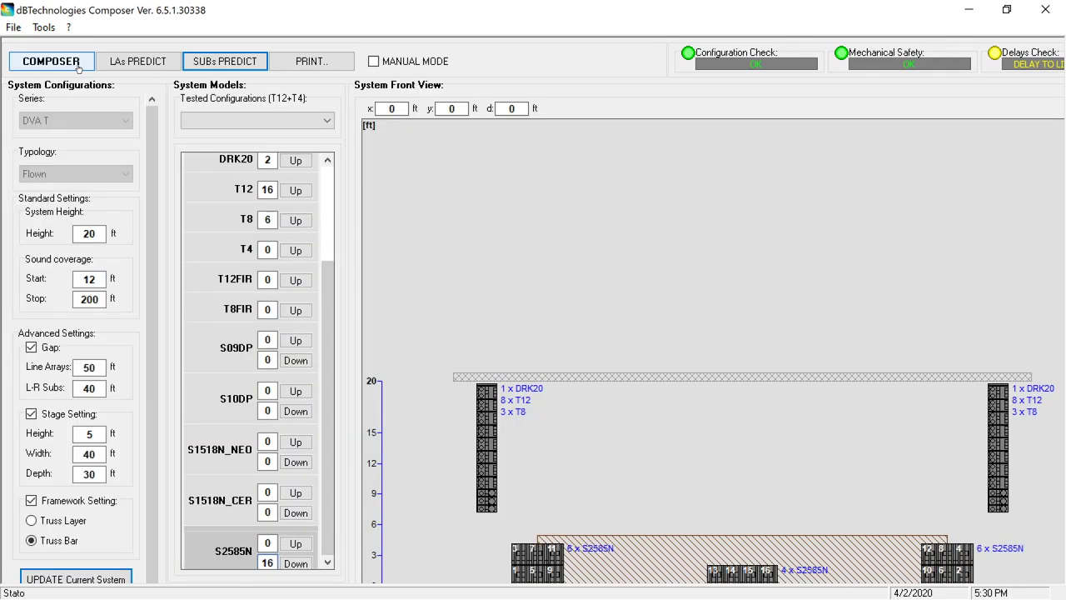
click(224, 66)
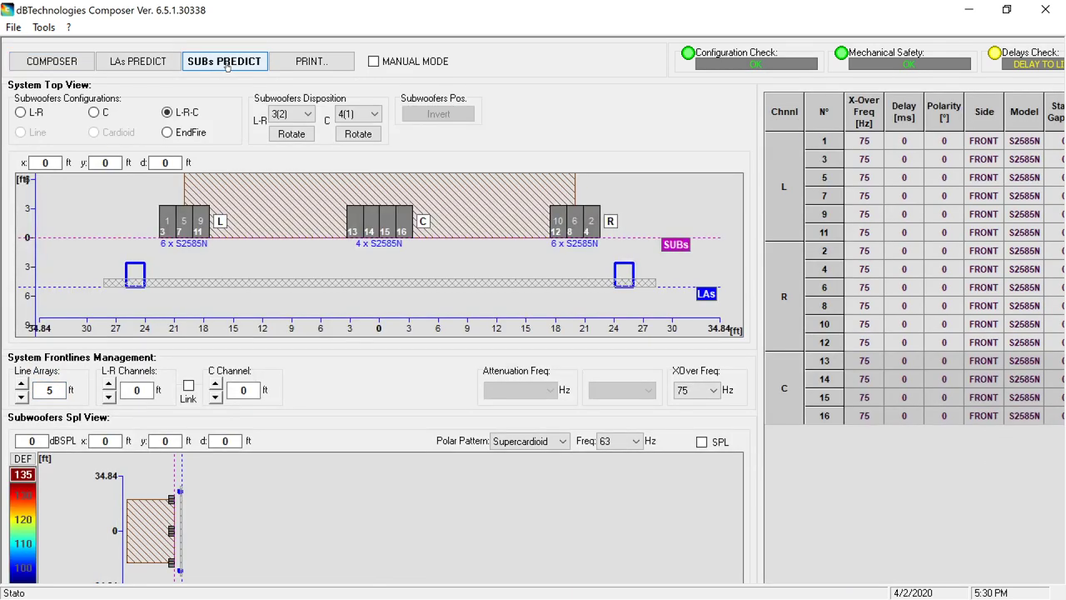
click(168, 132)
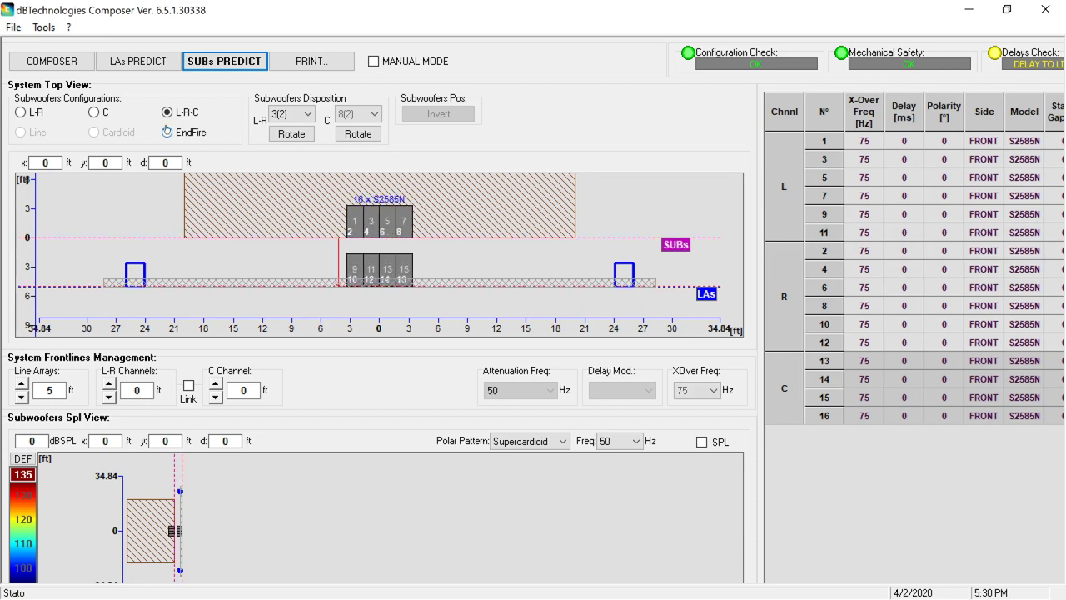
click(52, 62)
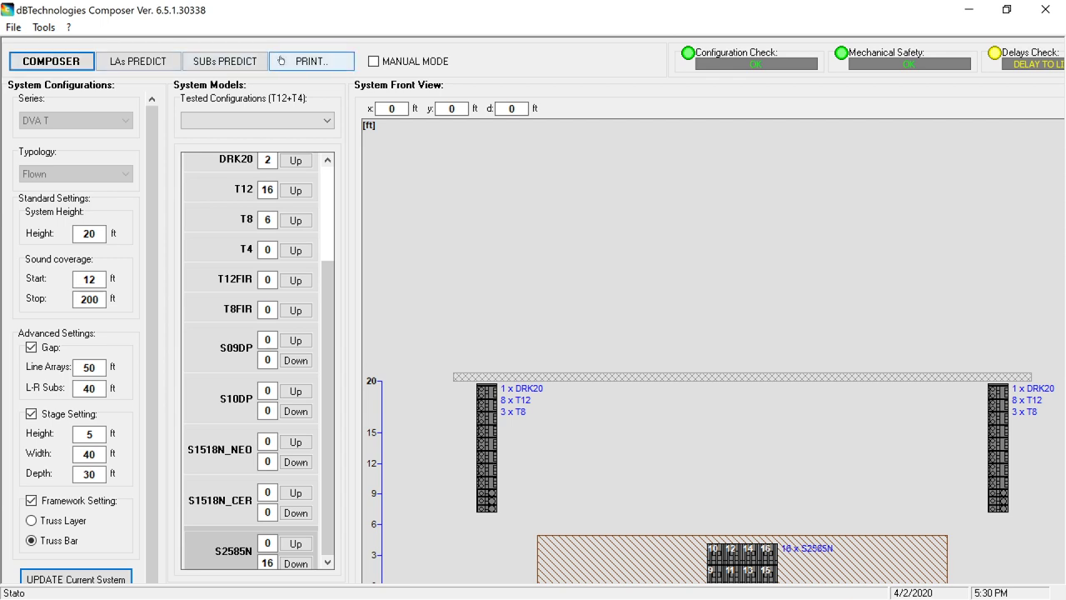
click(237, 65)
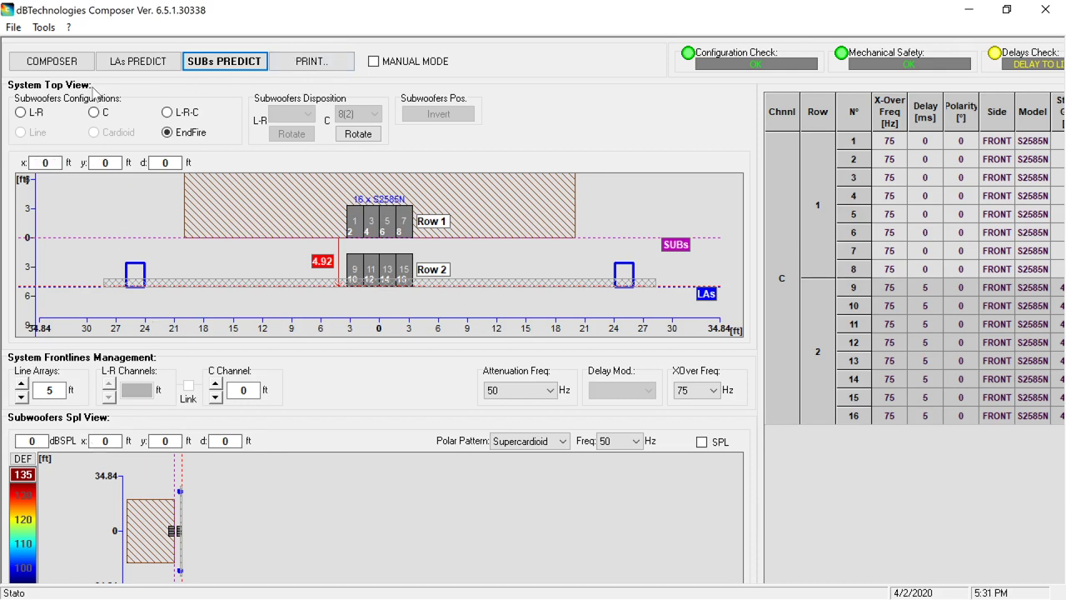
Try the L-R subwoofer configuration with the L-R channels' frontline set to 8 ft.
click(22, 113)
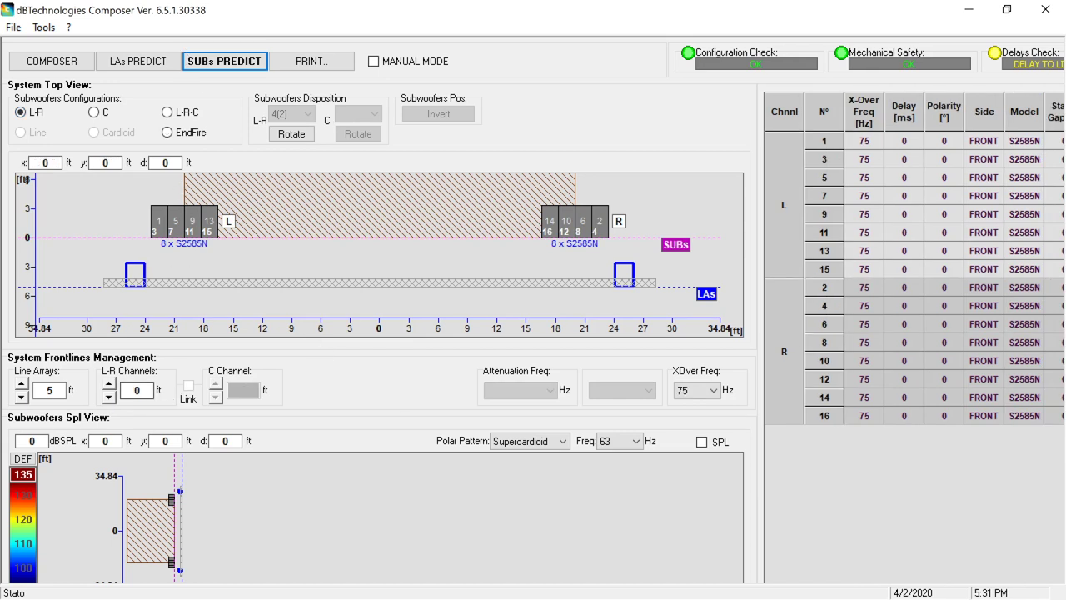
click(136, 390)
text(8)
key(Return)
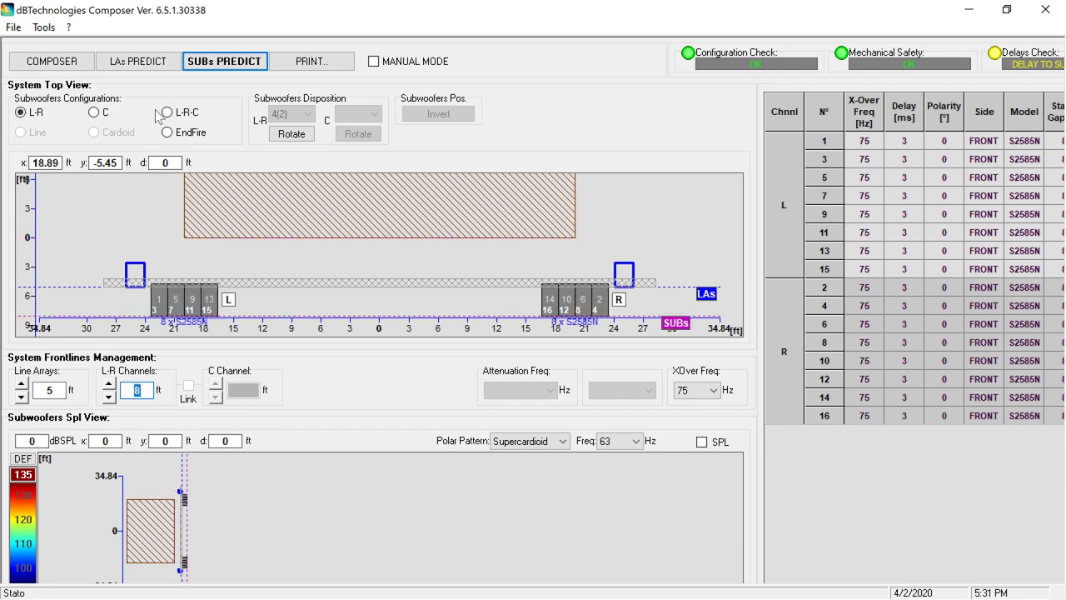
Select the EndFire subwoofer configuration and set its crossover frequency to 80 Hz.
click(168, 132)
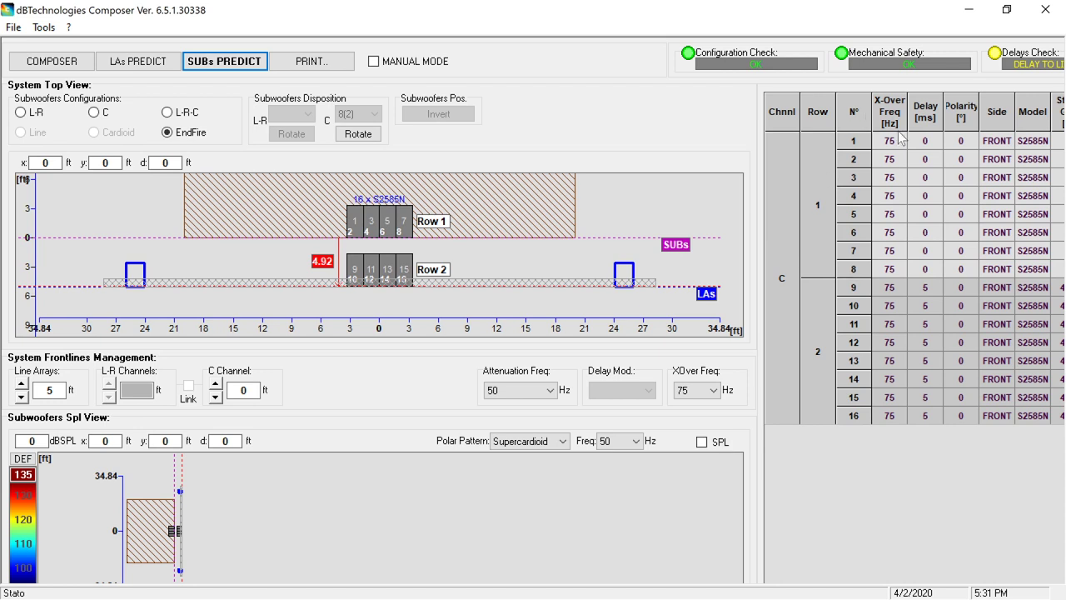
click(714, 391)
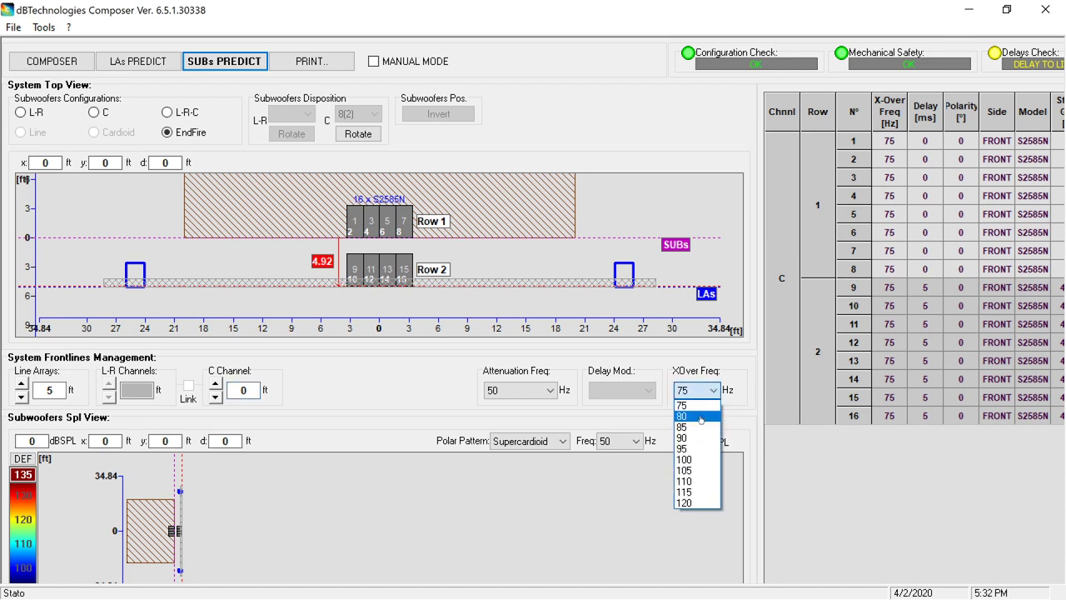
click(699, 416)
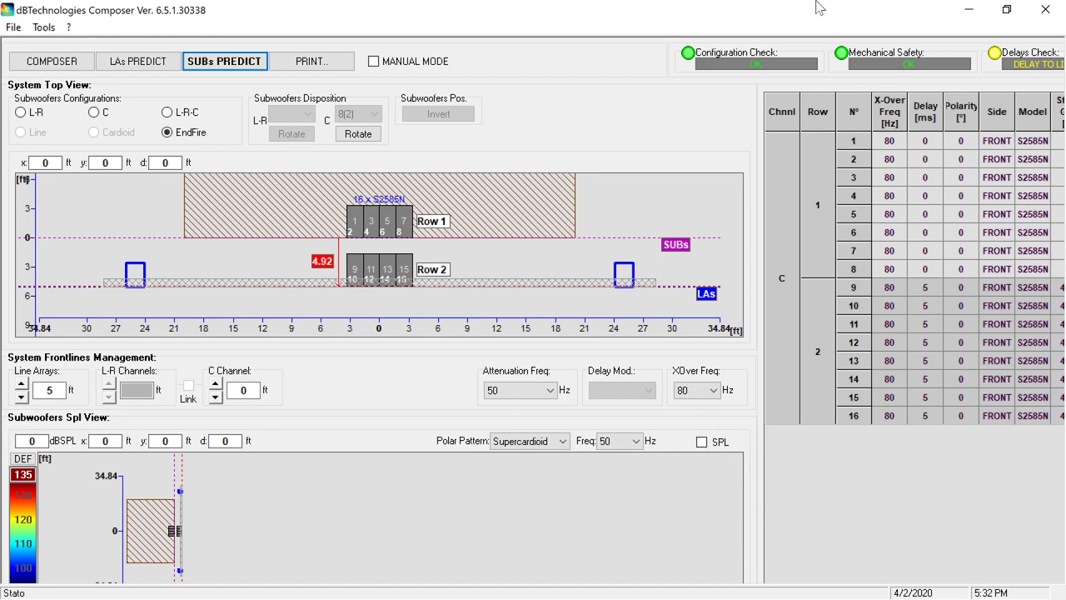
drag(805, 14, 796, 71)
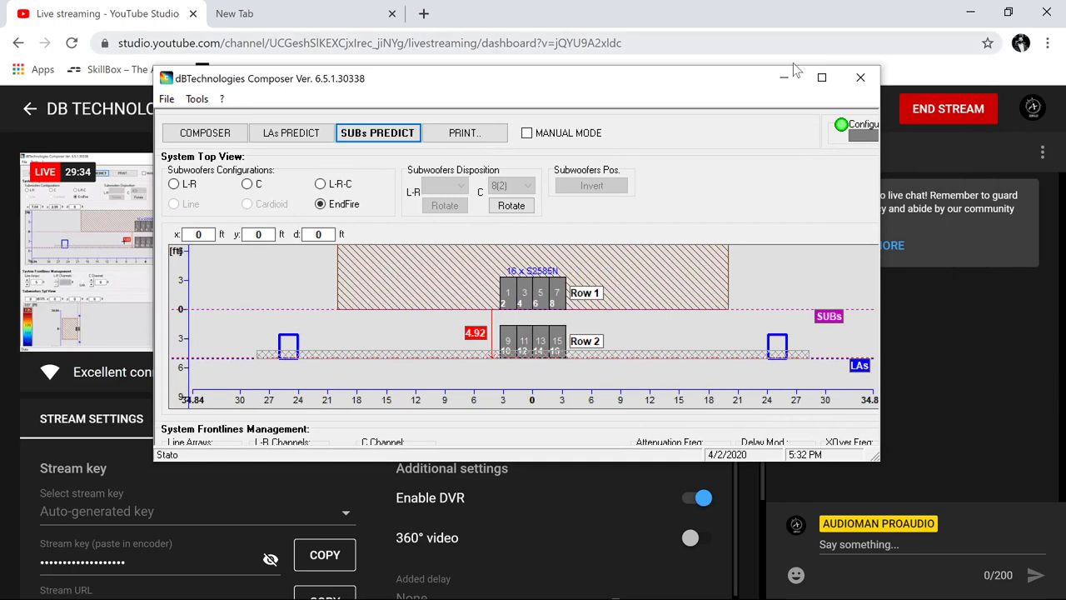
Enlarge the Composer window to show the EndFire subwoofer table's delay, polarity and stage gap columns, and check the layout in the front view.
double_click(704, 68)
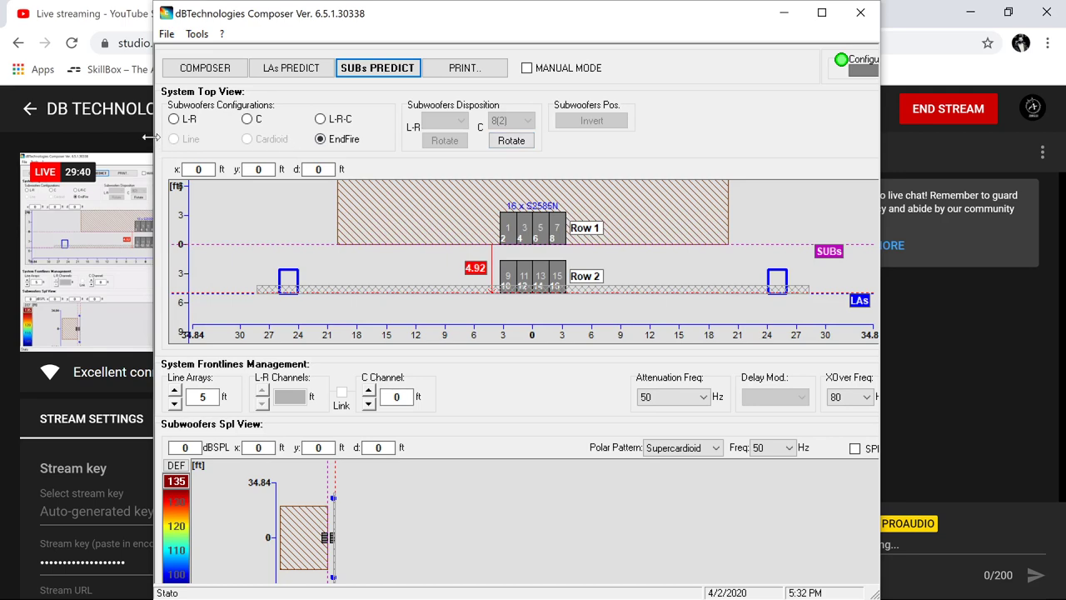
drag(150, 138, 2, 139)
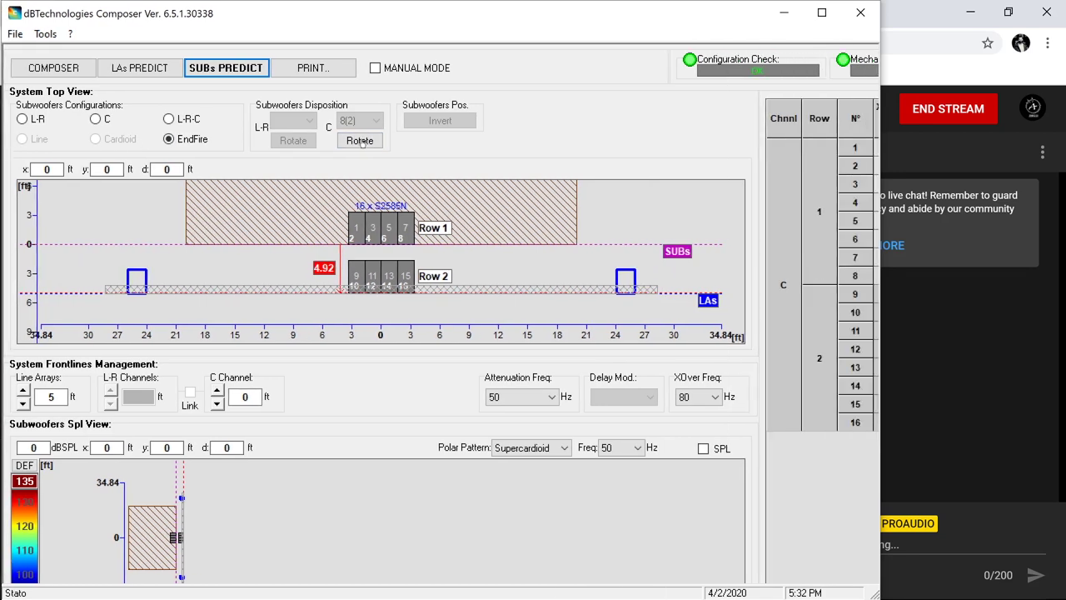
drag(879, 218, 1060, 221)
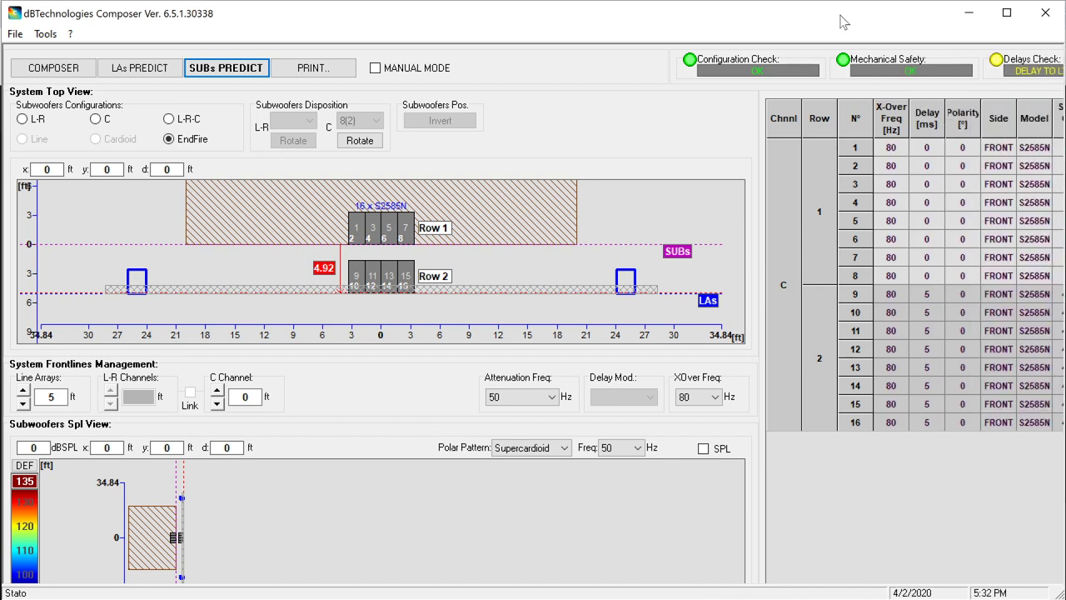
scroll(931, 319, right, 1)
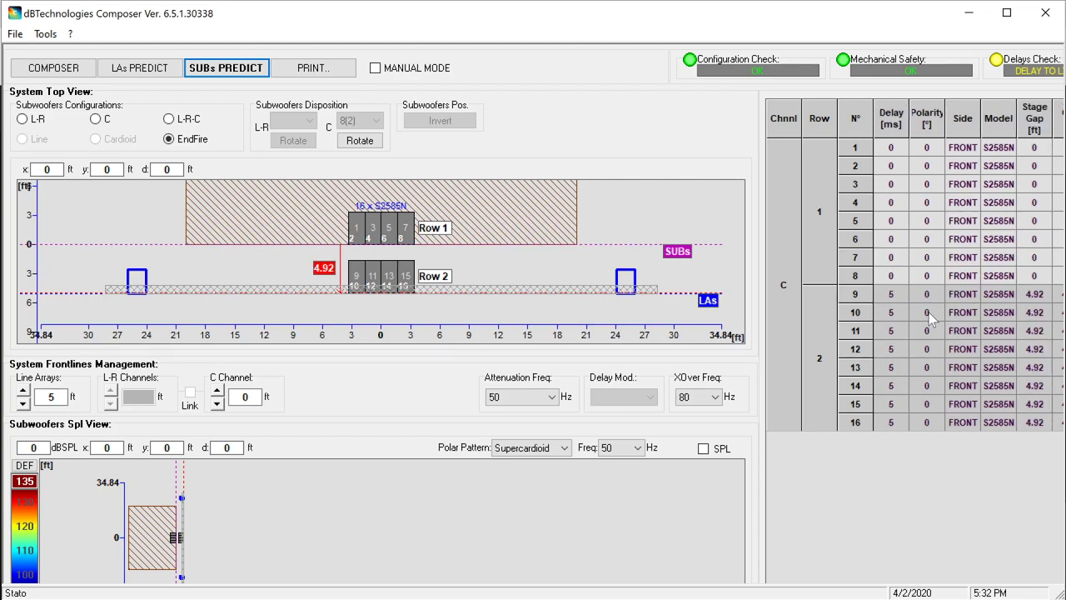
mouse_move(844, 18)
mouse_down()
mouse_move(835, 21)
mouse_move(850, 20)
mouse_up()
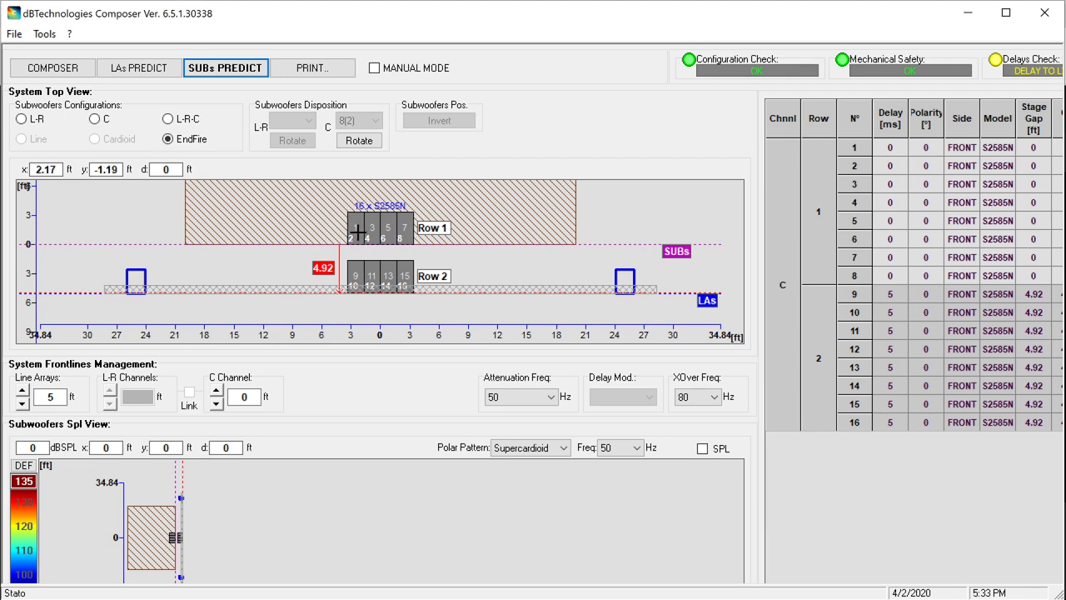
click(59, 73)
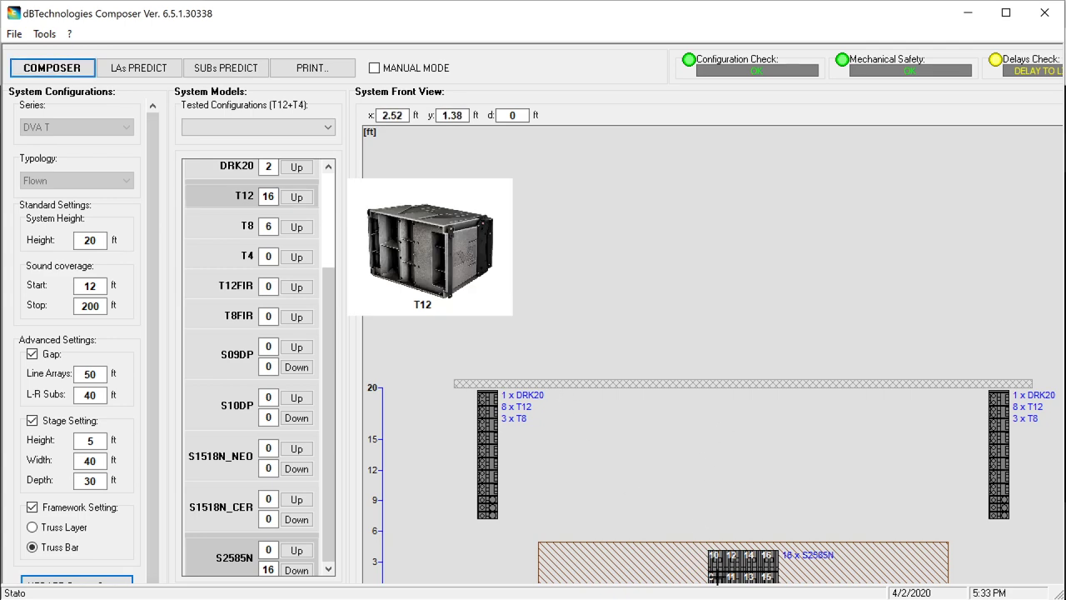
click(242, 70)
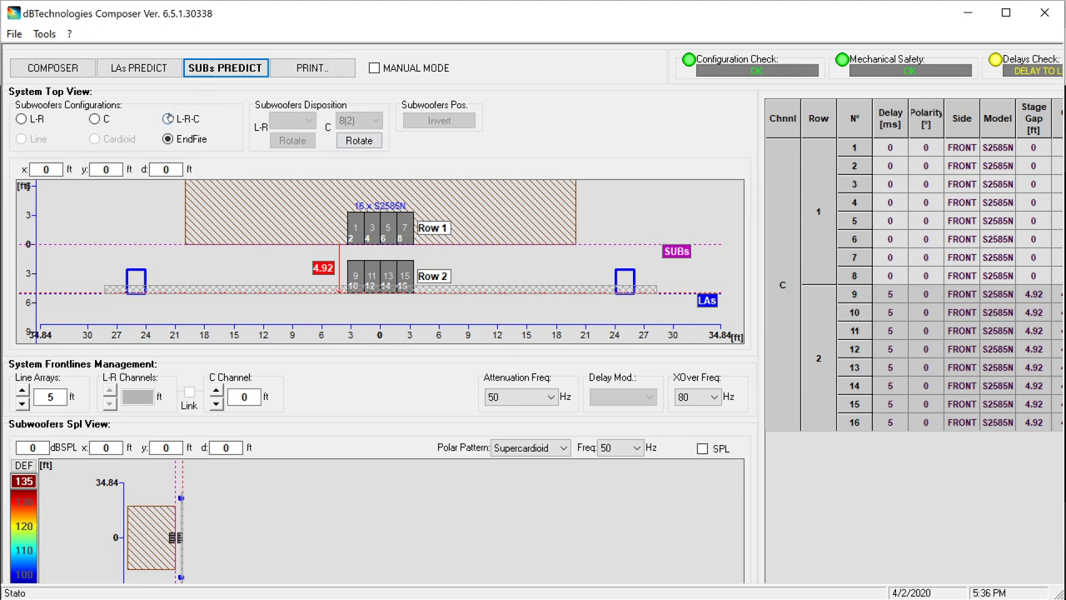
Set the S2585N subwoofers to the L-R configuration and compare the rotated stack orientations in the top and front views.
click(24, 120)
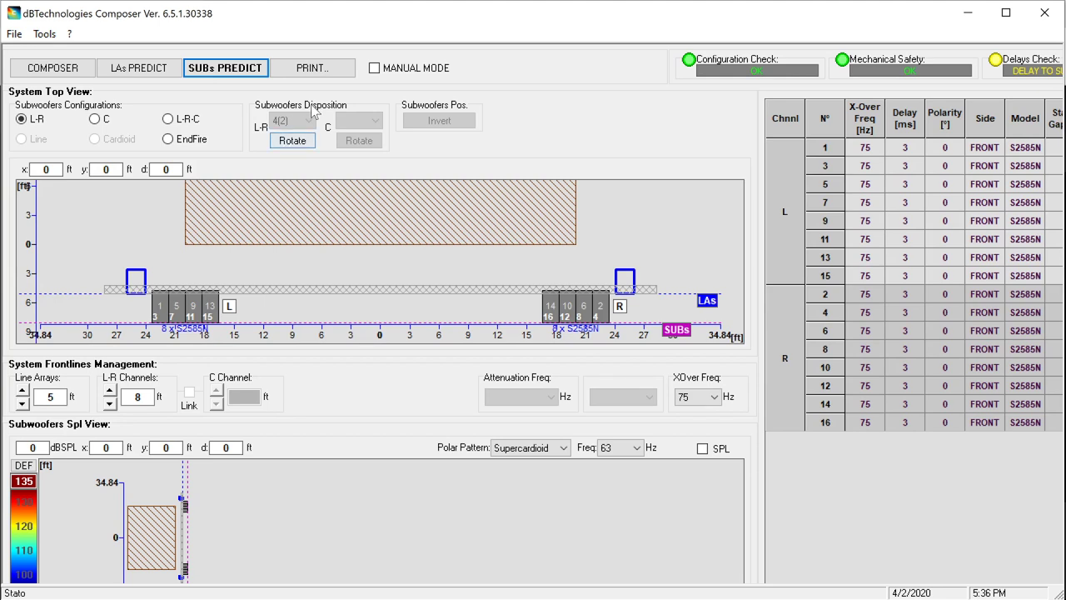
click(293, 140)
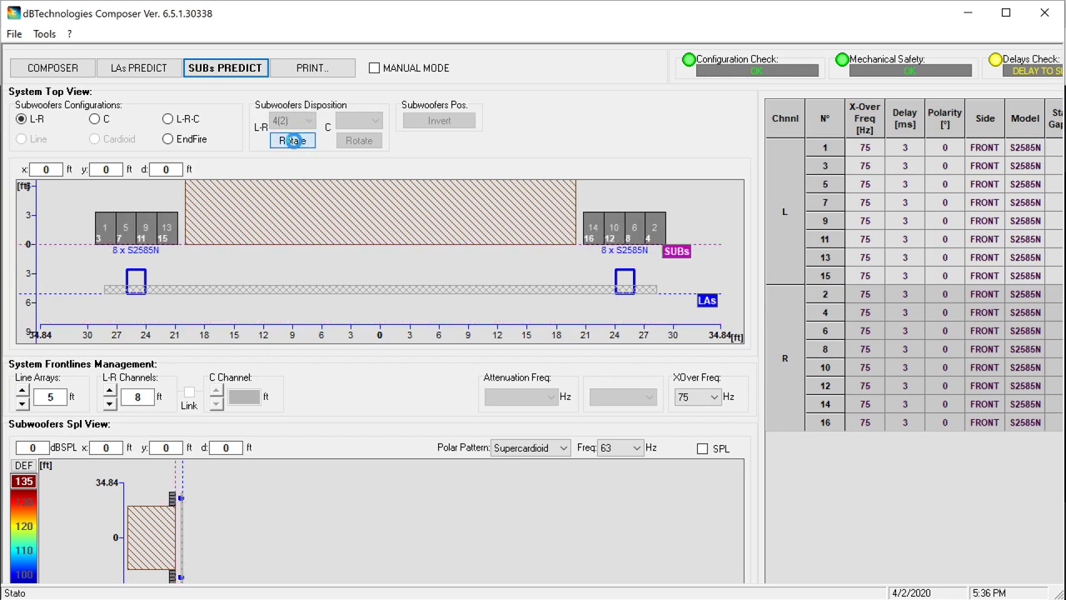
click(293, 140)
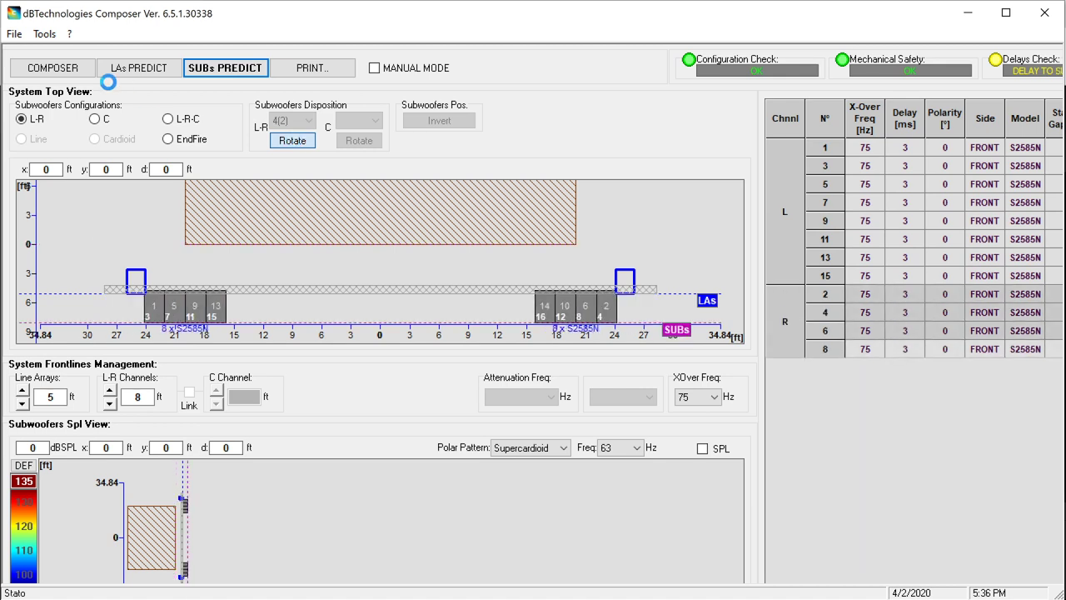
click(48, 71)
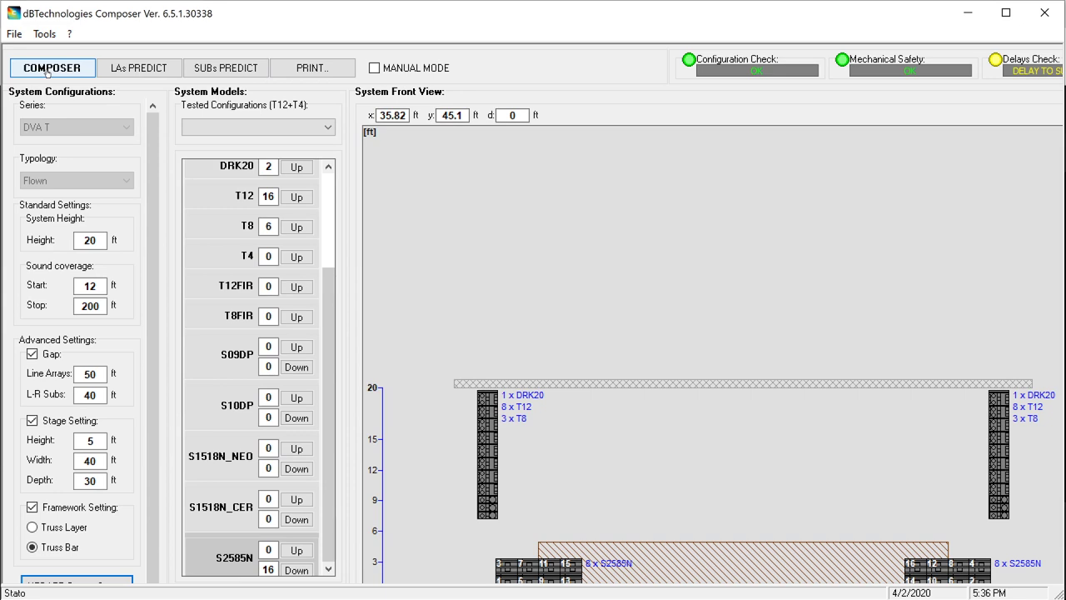
click(225, 68)
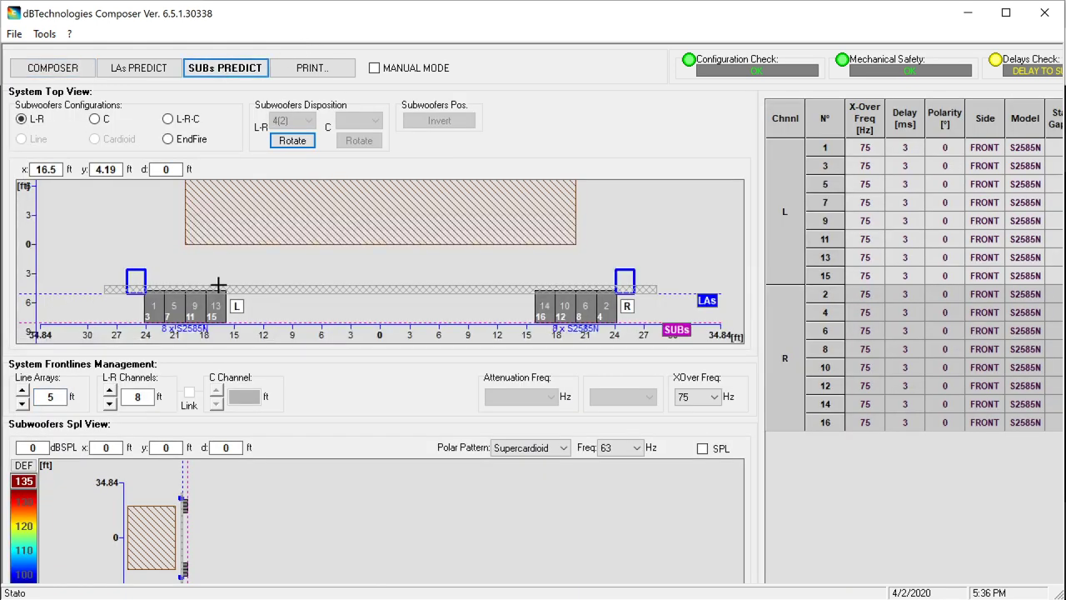
click(288, 141)
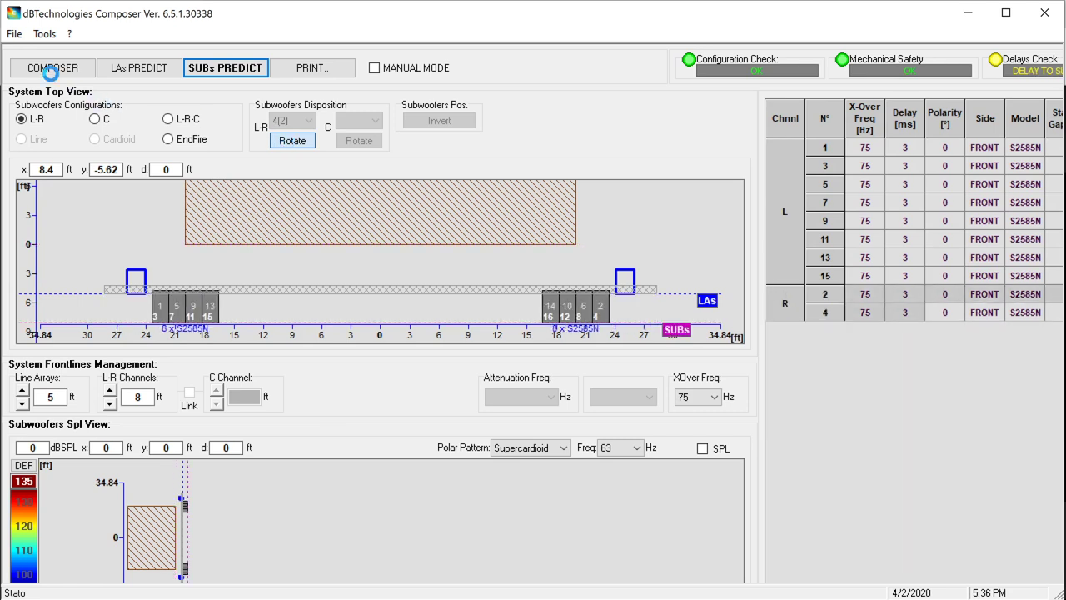
click(53, 69)
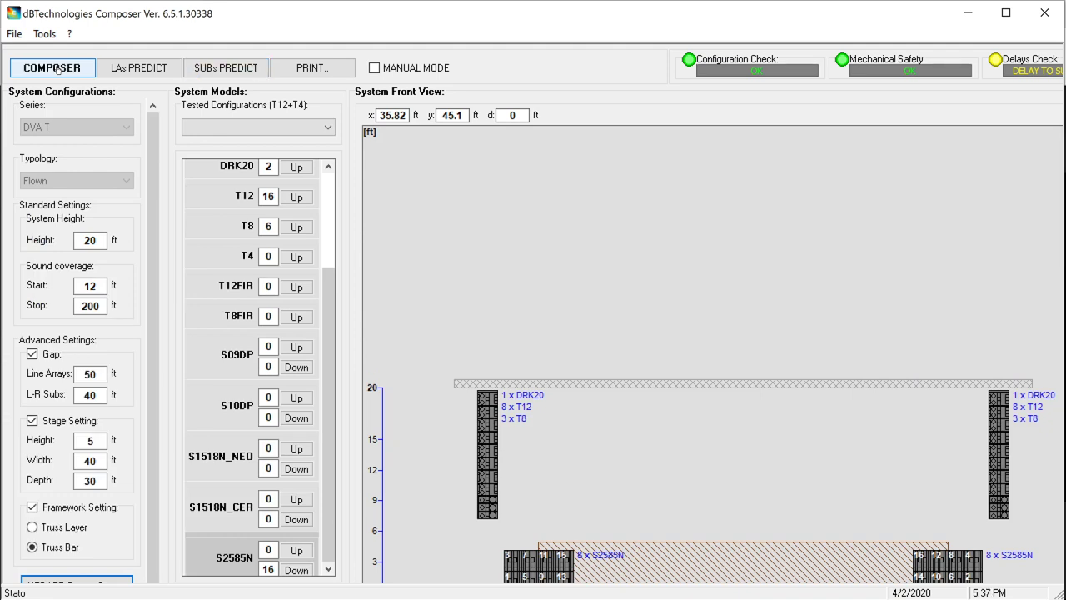
click(234, 71)
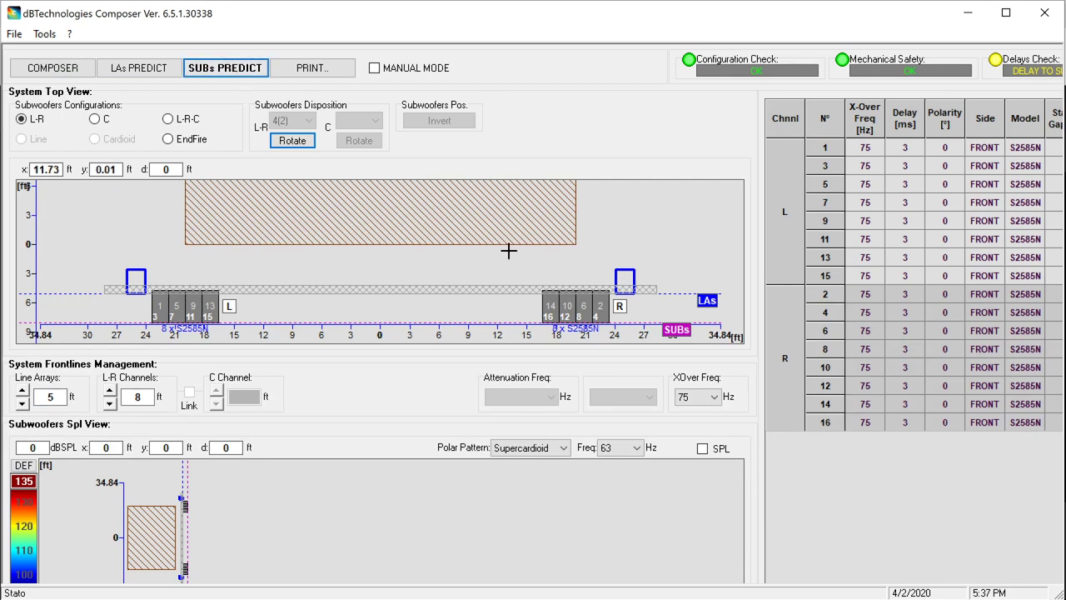
Display the L-R subwoofers' SPL map at 63 Hz with the Supercardioid pattern and review their delays and stage gaps.
click(627, 451)
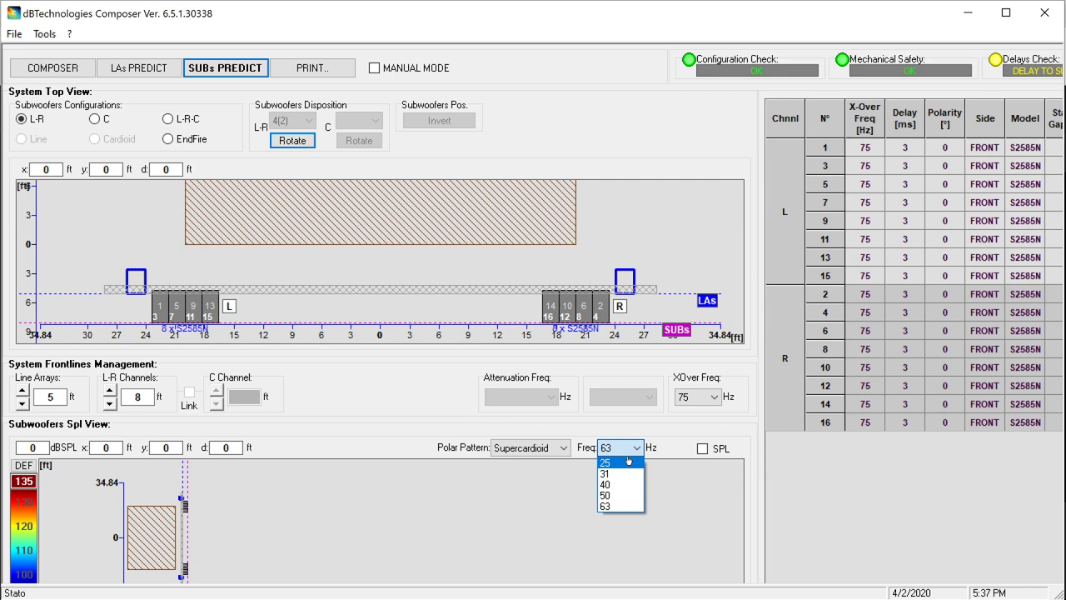
click(389, 438)
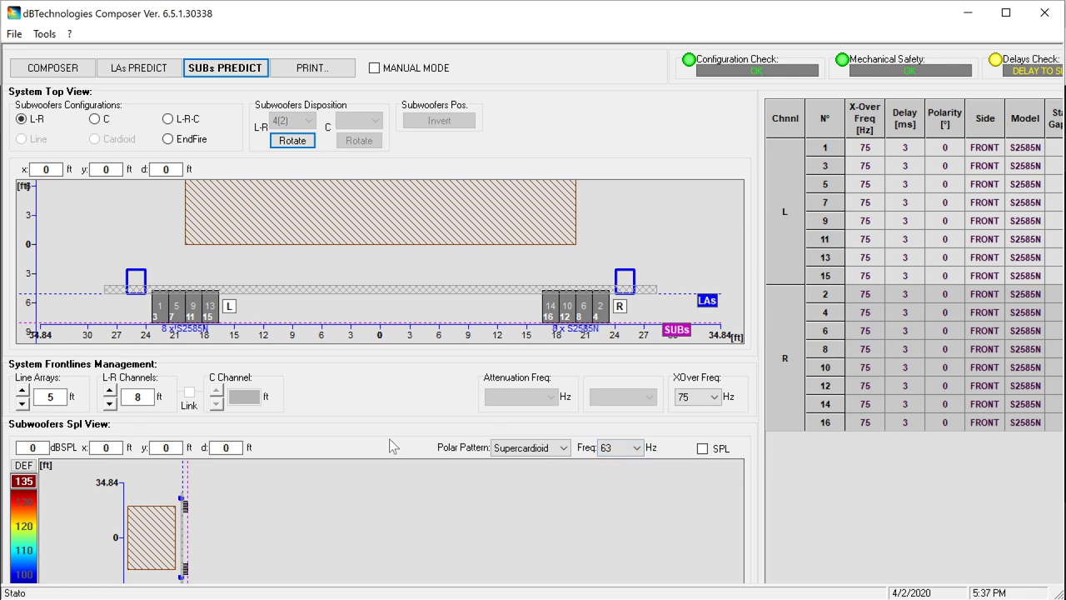
click(496, 450)
click(524, 447)
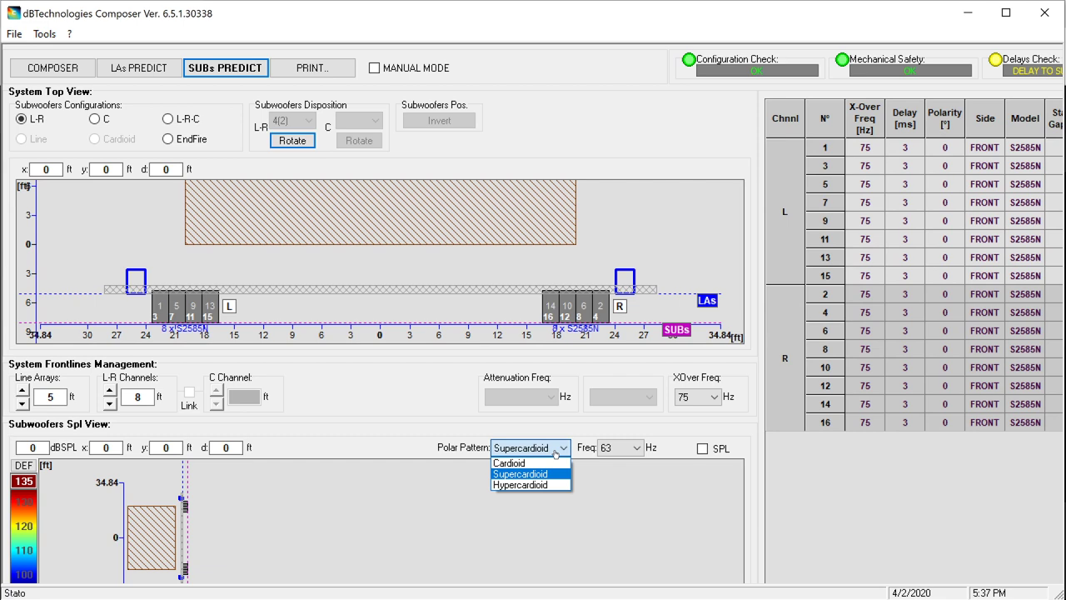
click(436, 446)
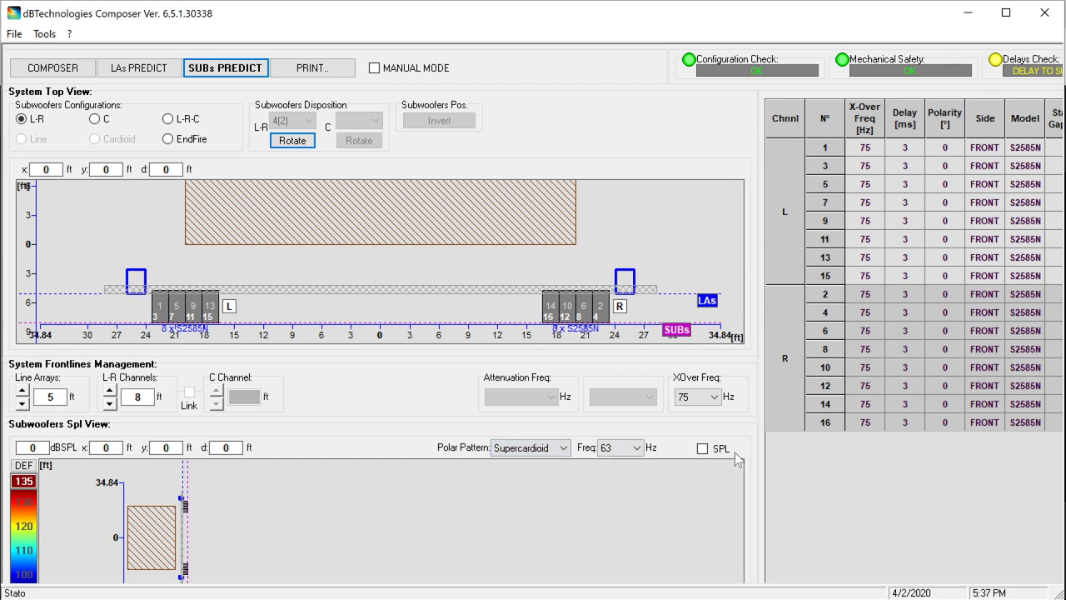
click(702, 449)
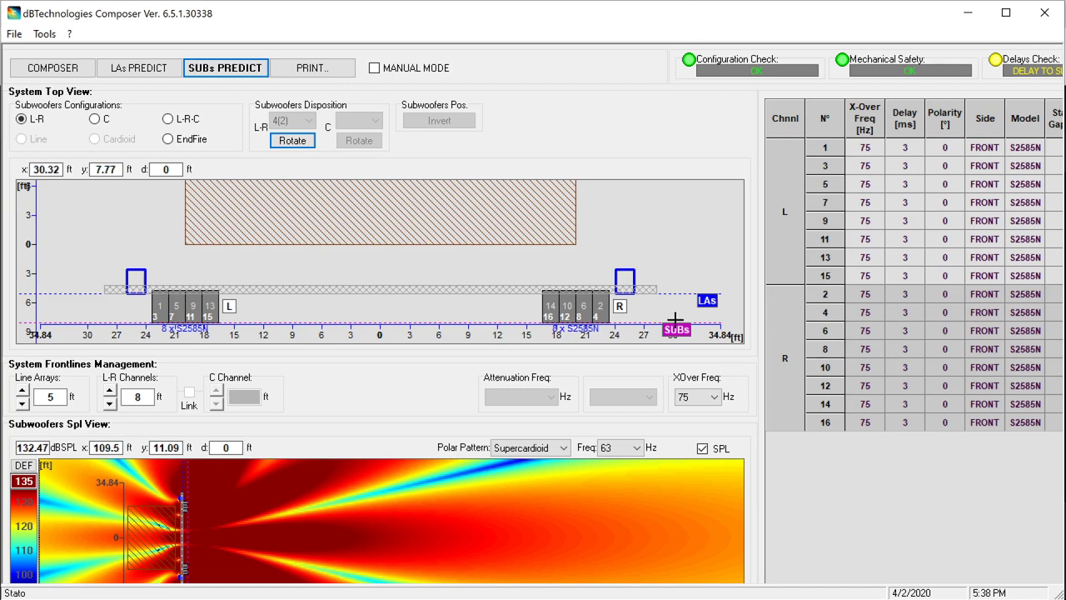
scroll(841, 383, right, 1)
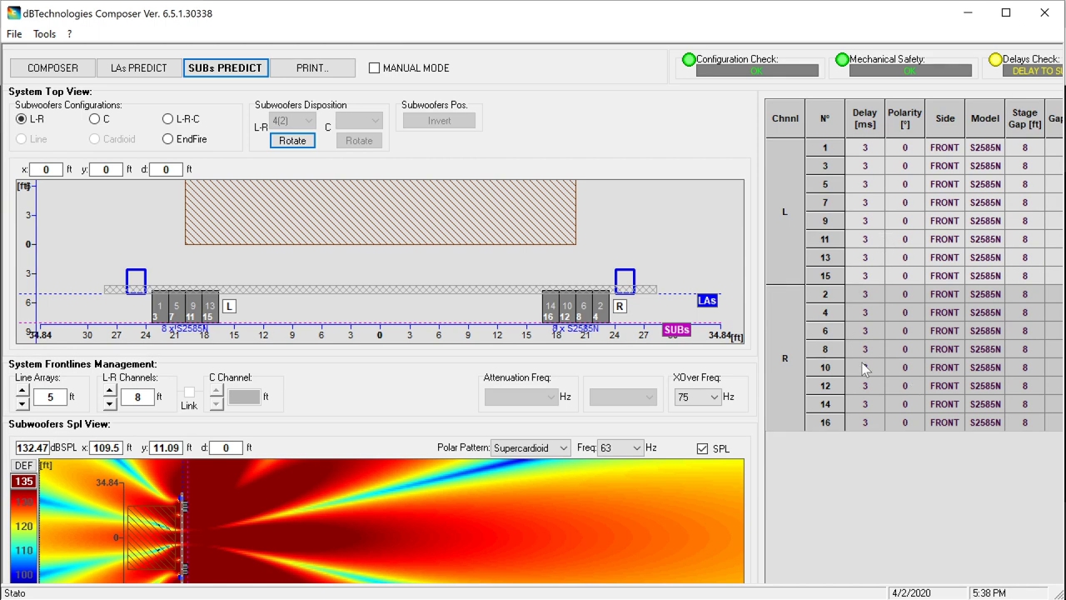
scroll(865, 369, left, 1)
scroll(865, 369, right, 1)
Set the subwoofers to the C configuration and check the live stream in OBS before returning to Composer.
click(98, 120)
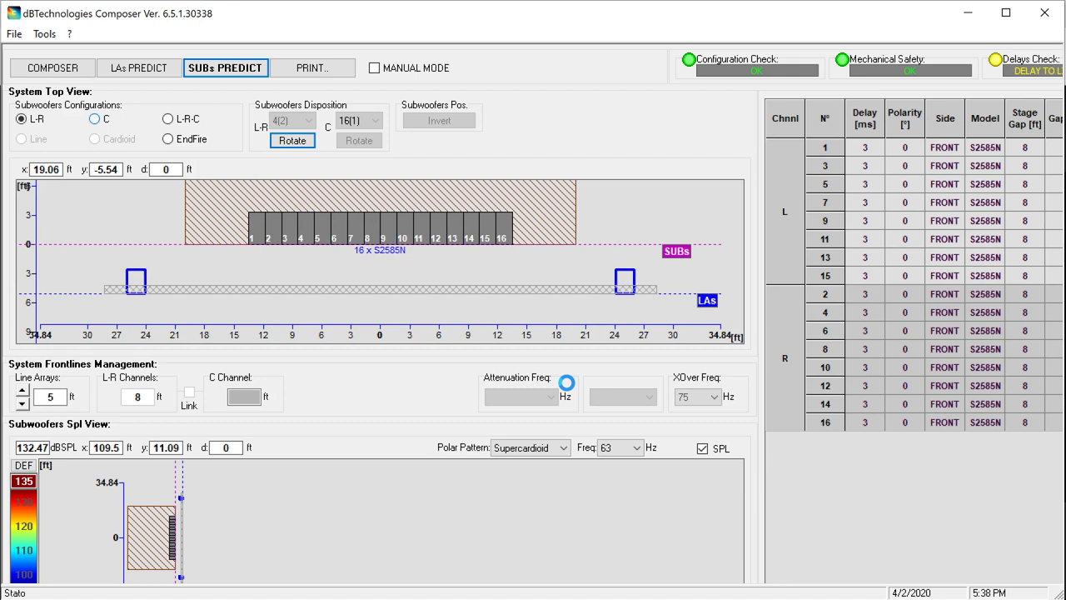
key(alt+Tab)
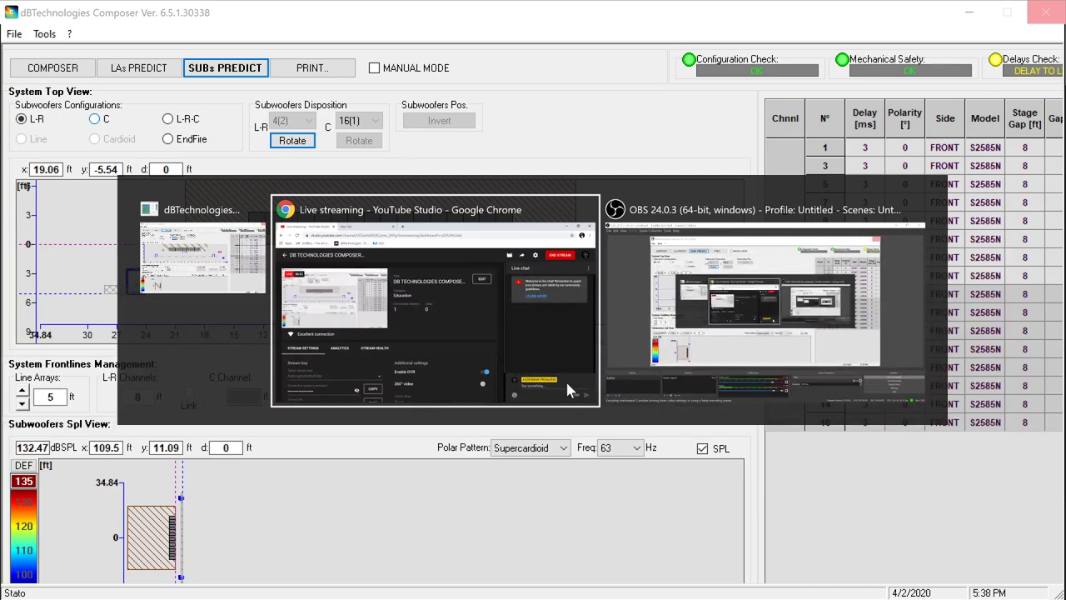
key(alt+Tab)
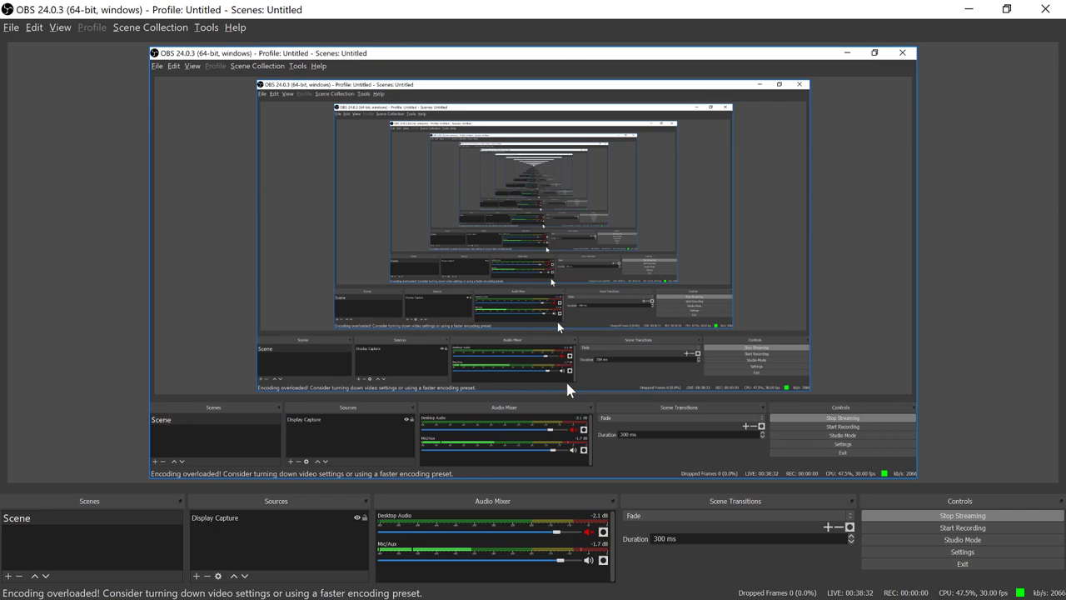
key(alt+Tab)
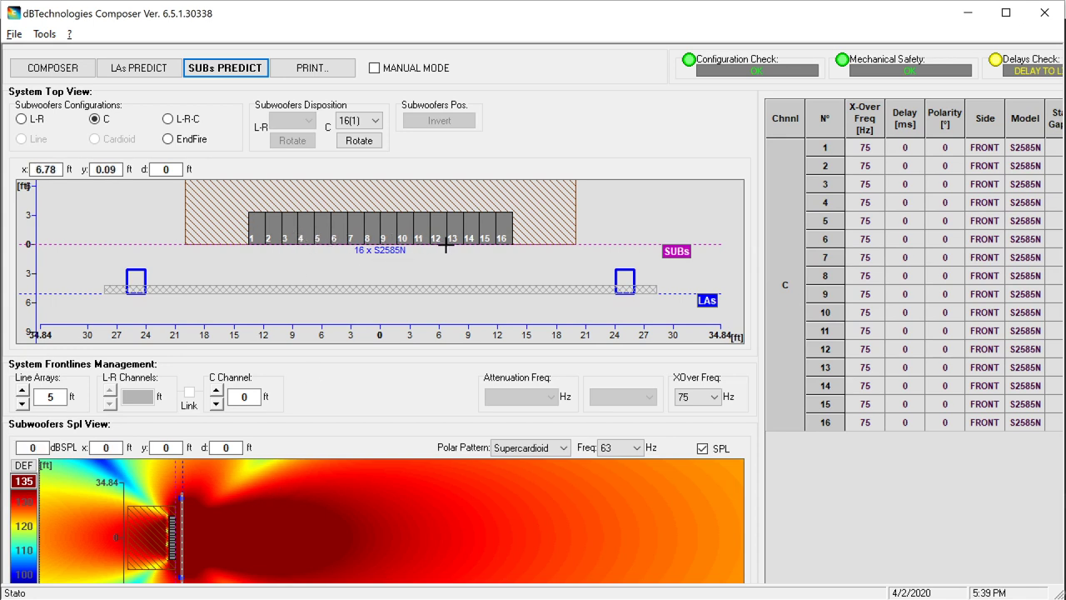
Set the C channel's frontline to 5 ft and display the SPL map for the C configuration.
double_click(244, 397)
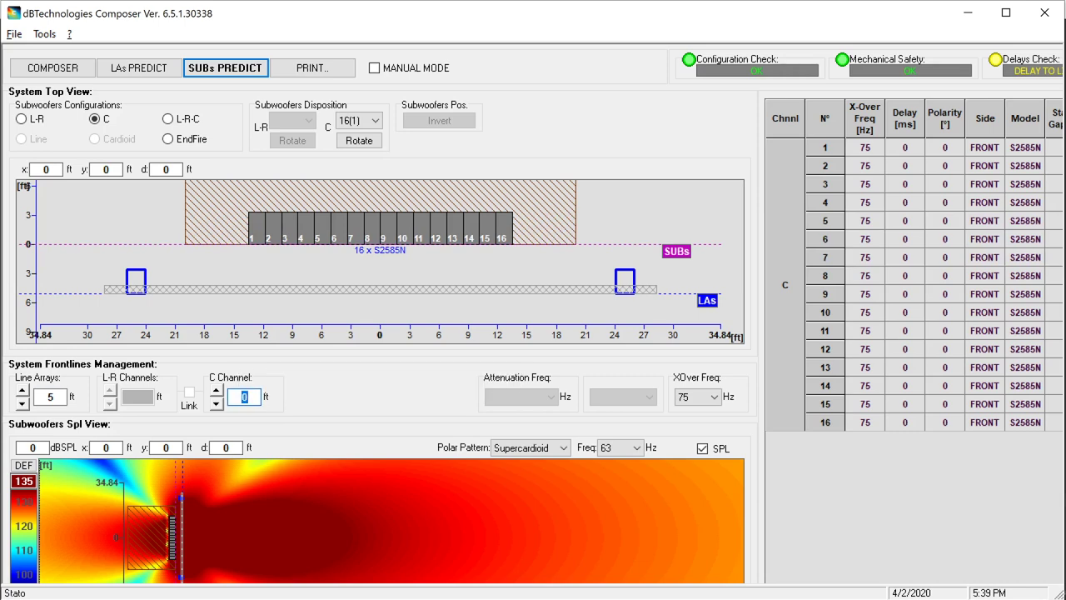
text(5)
key(Return)
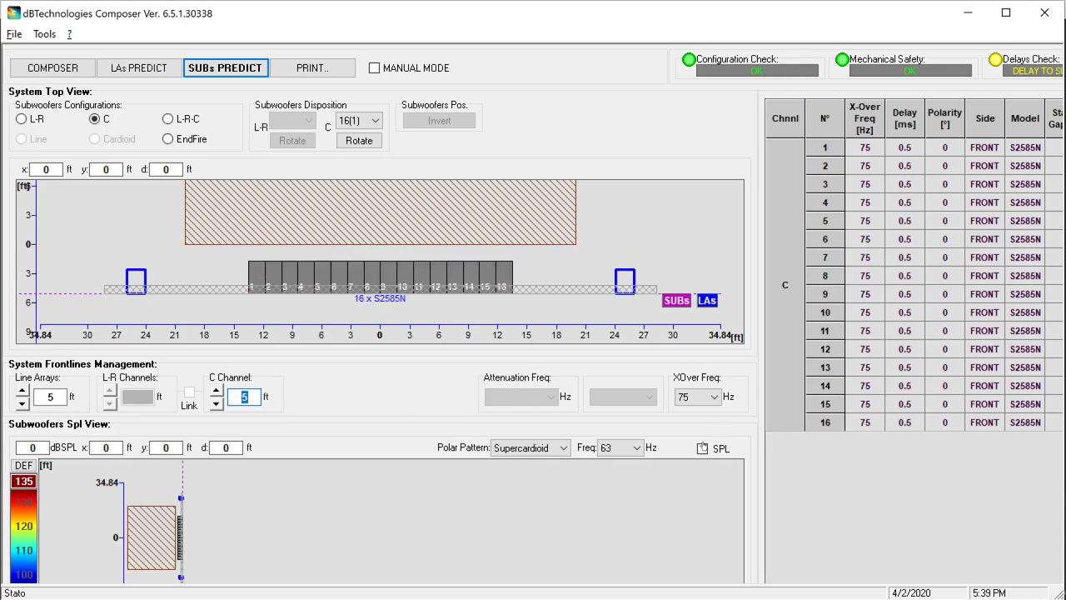
click(703, 450)
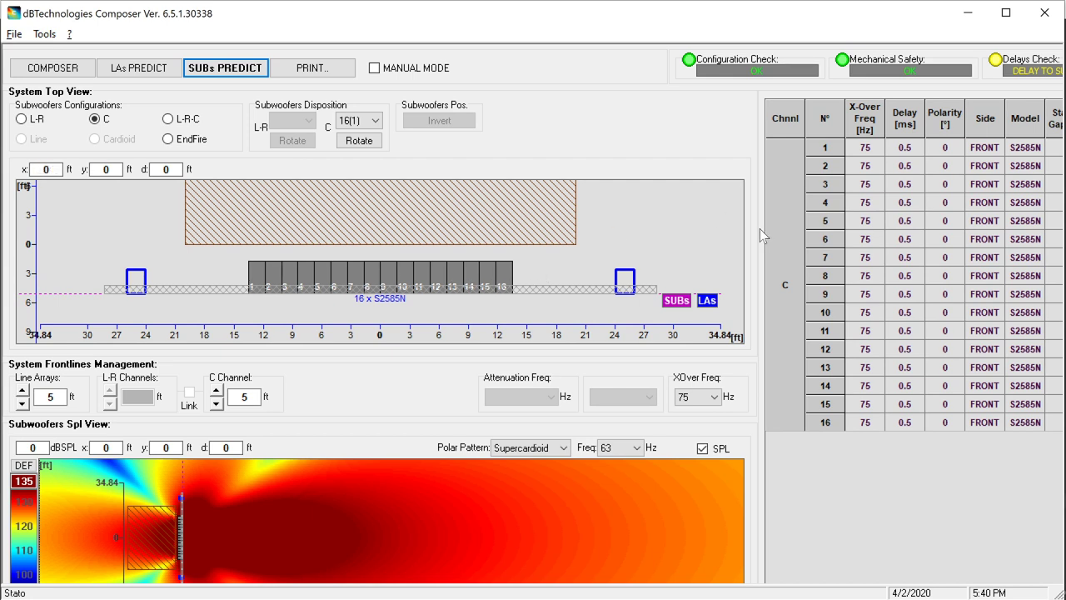
mouse_move(1023, 70)
Select the L-R-C subwoofer configuration and set both the L-R channels' and C channel's frontlines to 5 ft.
click(167, 119)
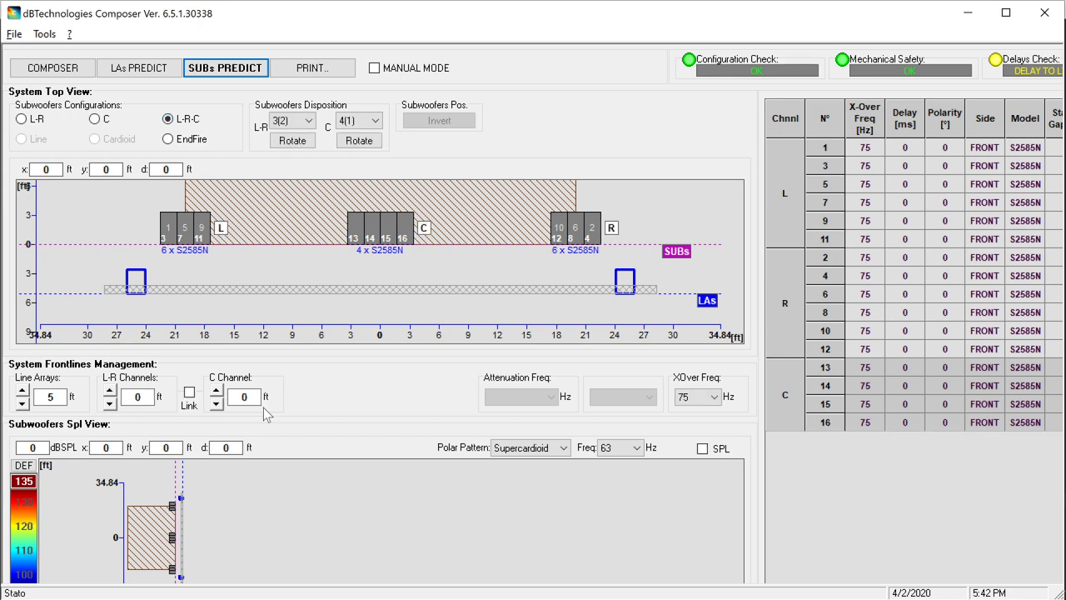
double_click(138, 397)
text(5)
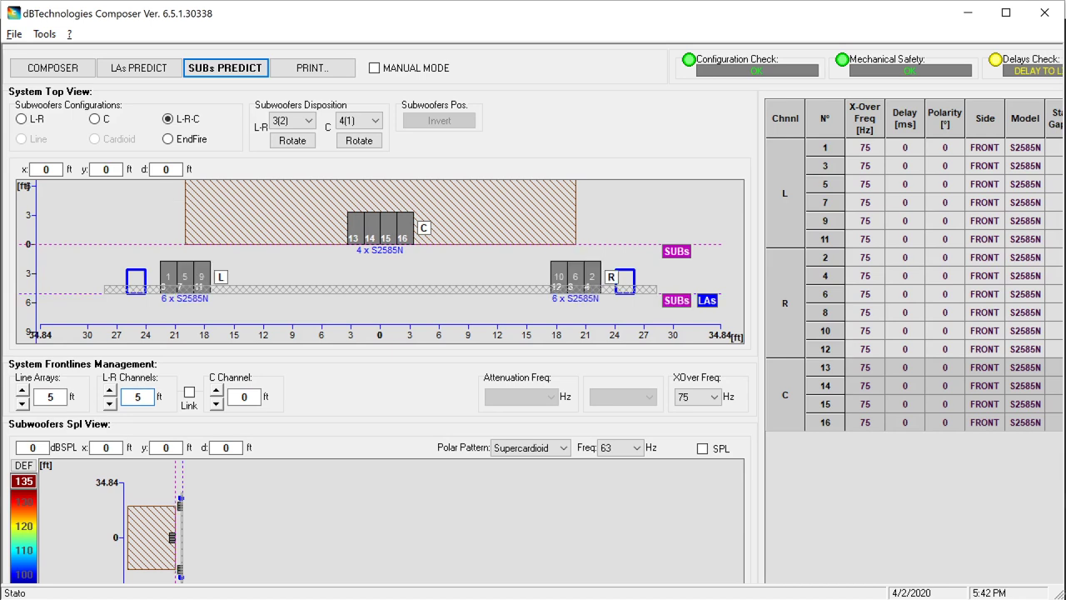
key(Tab)
key(Tab)
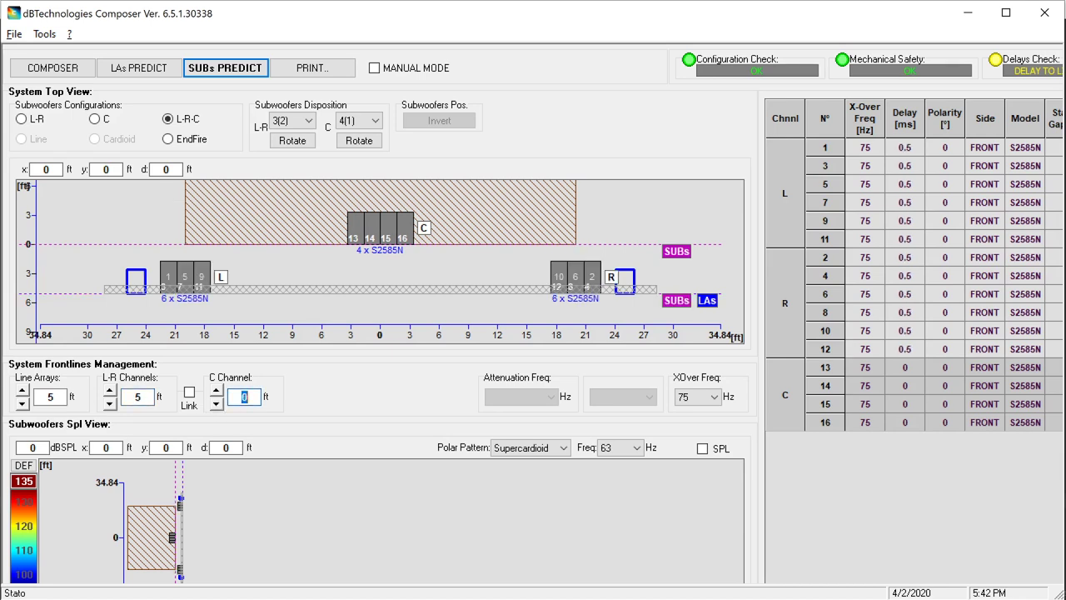
text(5)
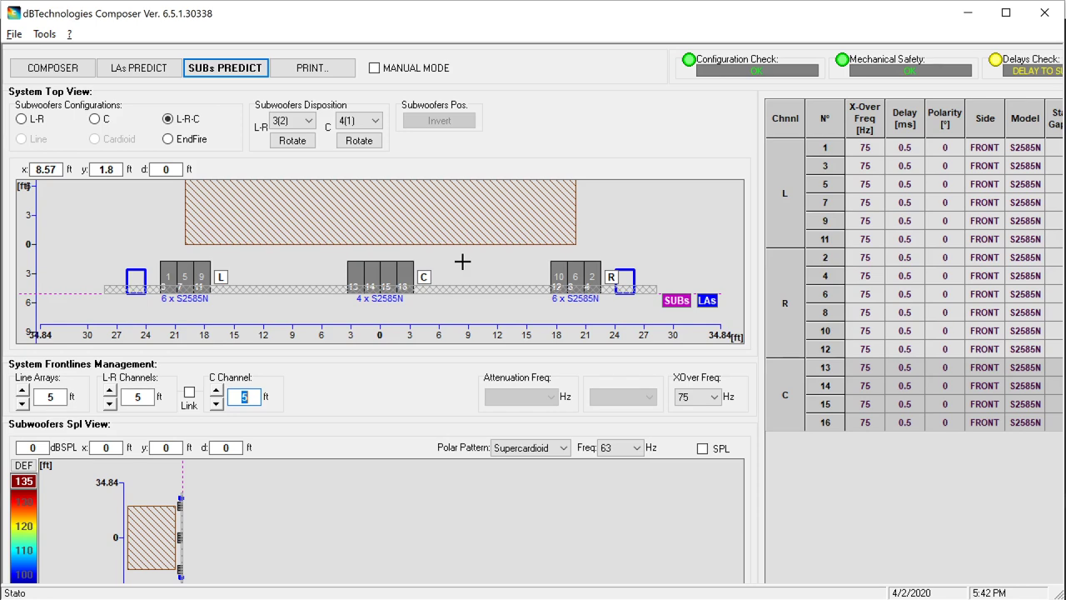
Check the L-R-C subwoofer layout in the front view and display its SPL map at 63 Hz.
click(52, 69)
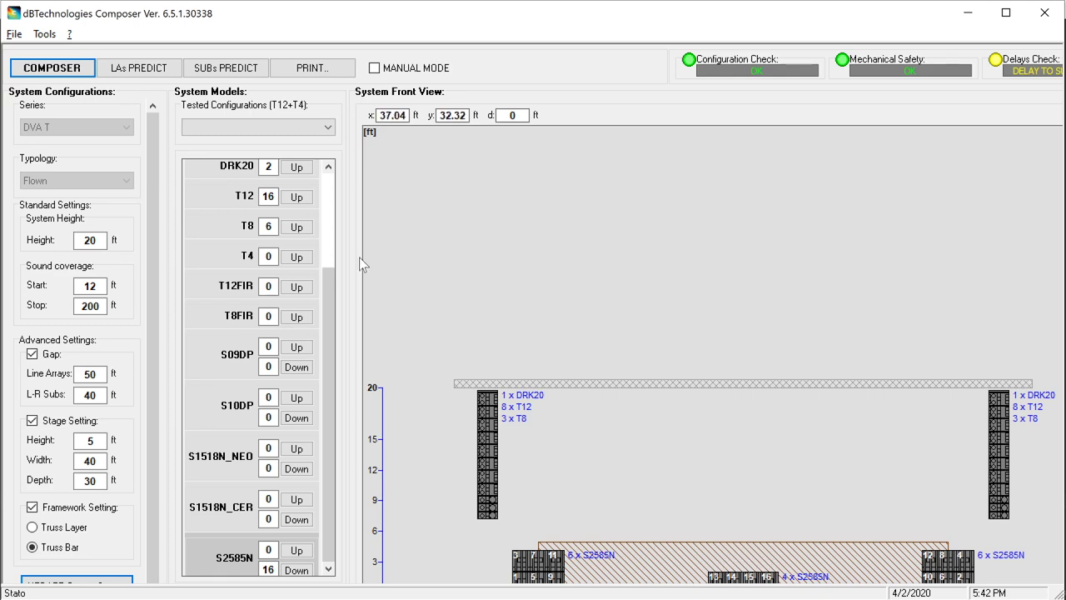
click(212, 72)
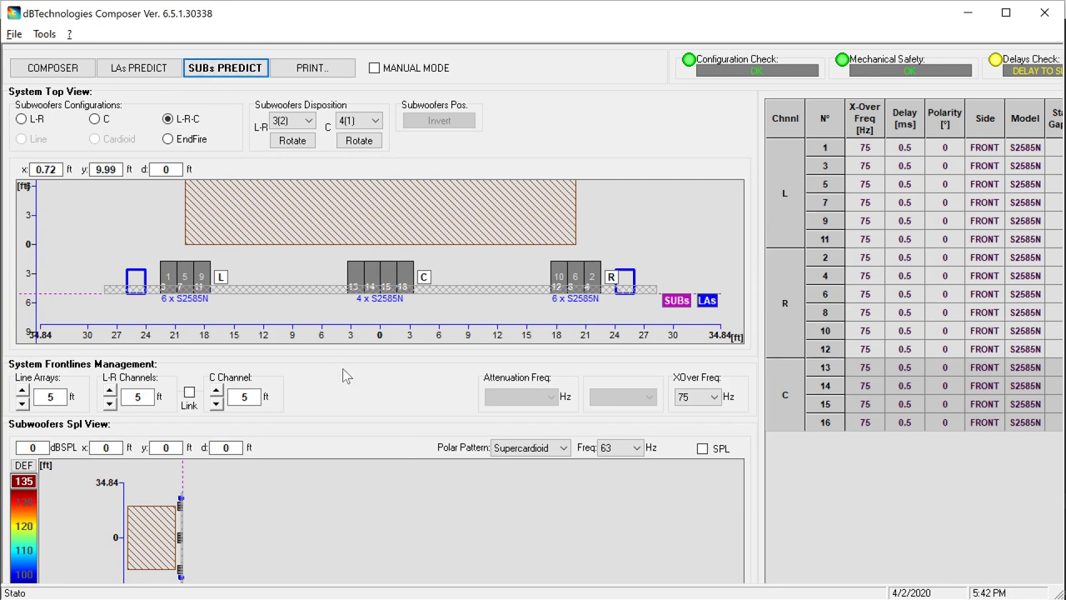
click(702, 449)
click(703, 449)
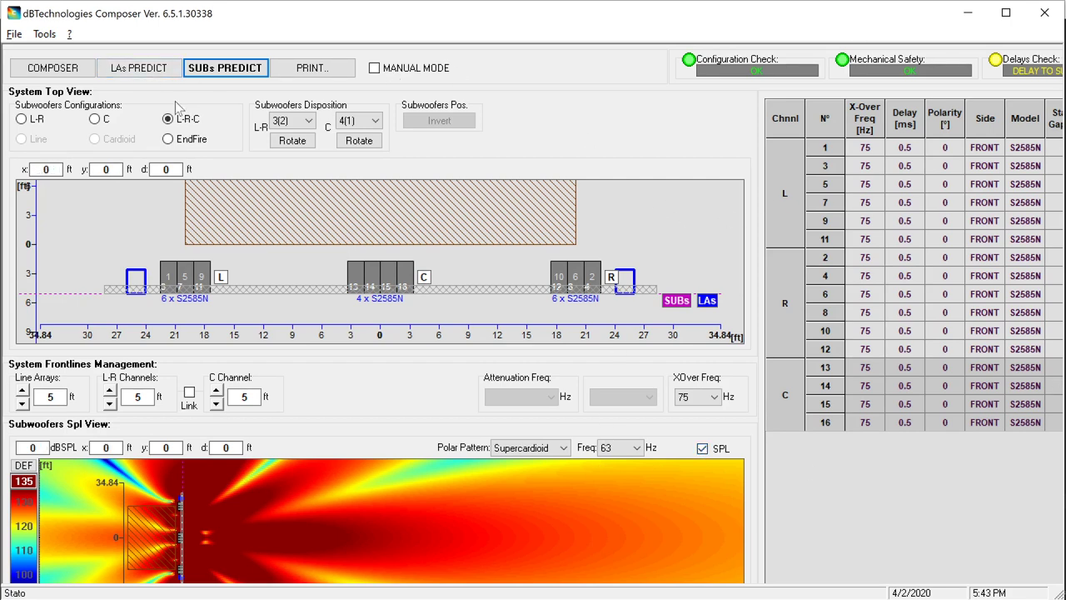
Hide the SPL map, select the EndFire subwoofer configuration, and try the C channel's frontline at 4 ft before setting 3 ft.
click(702, 448)
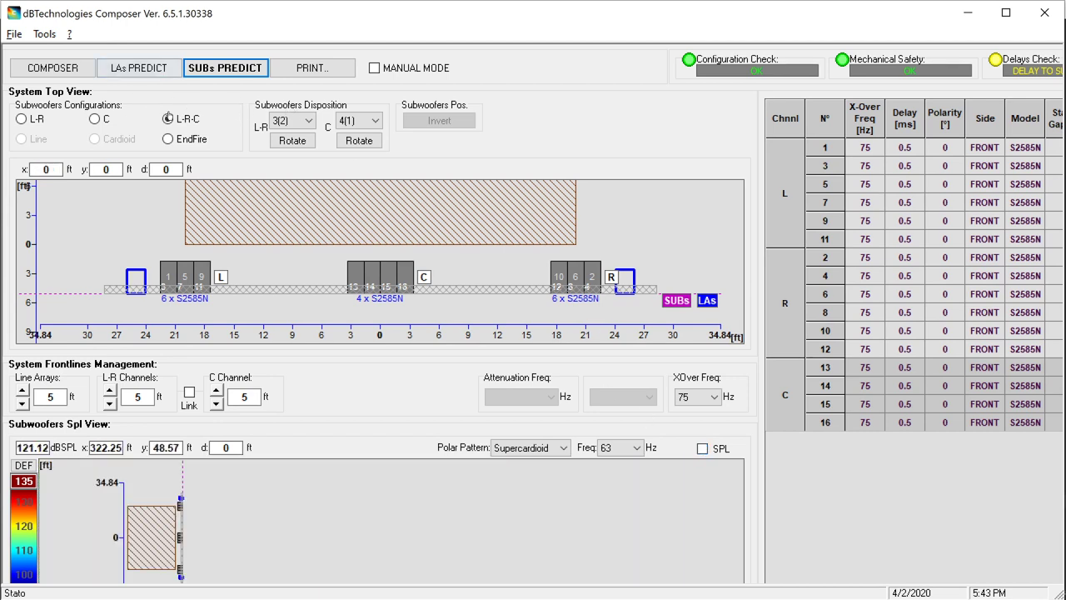
click(168, 140)
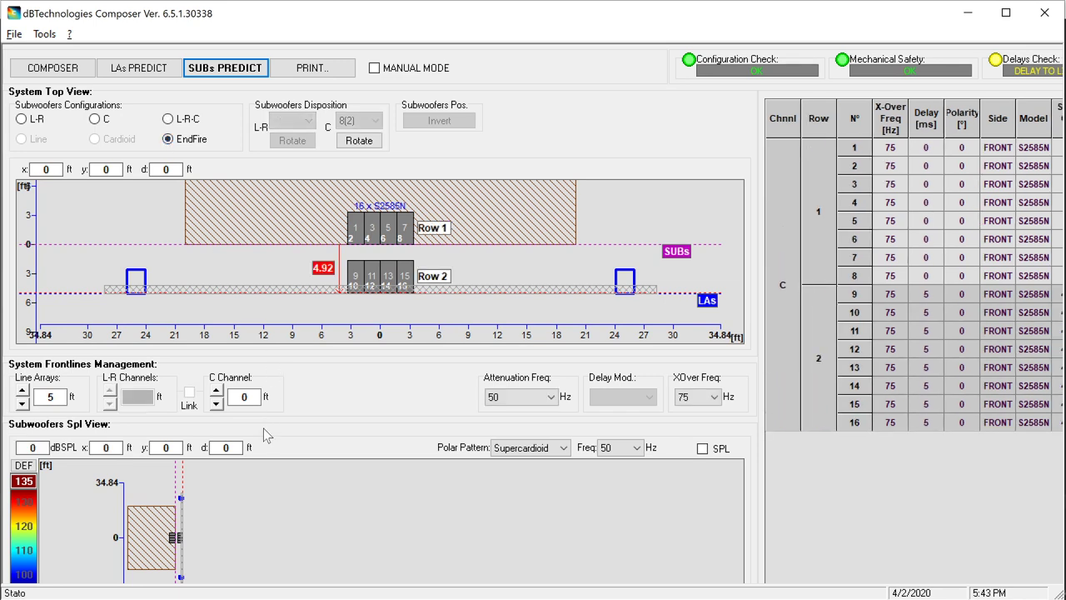
double_click(244, 397)
text(4)
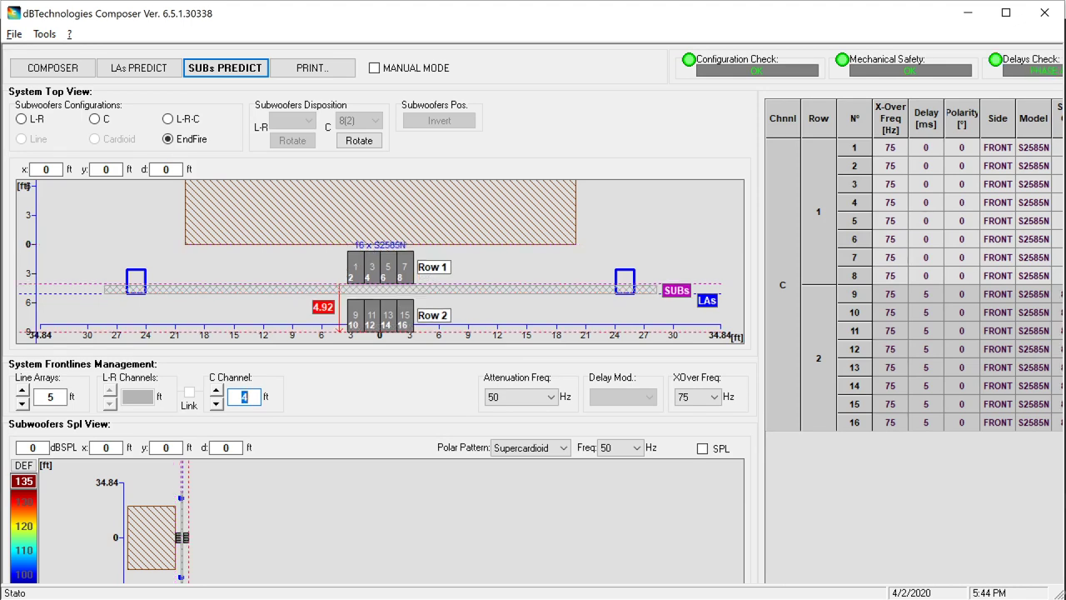
text(3)
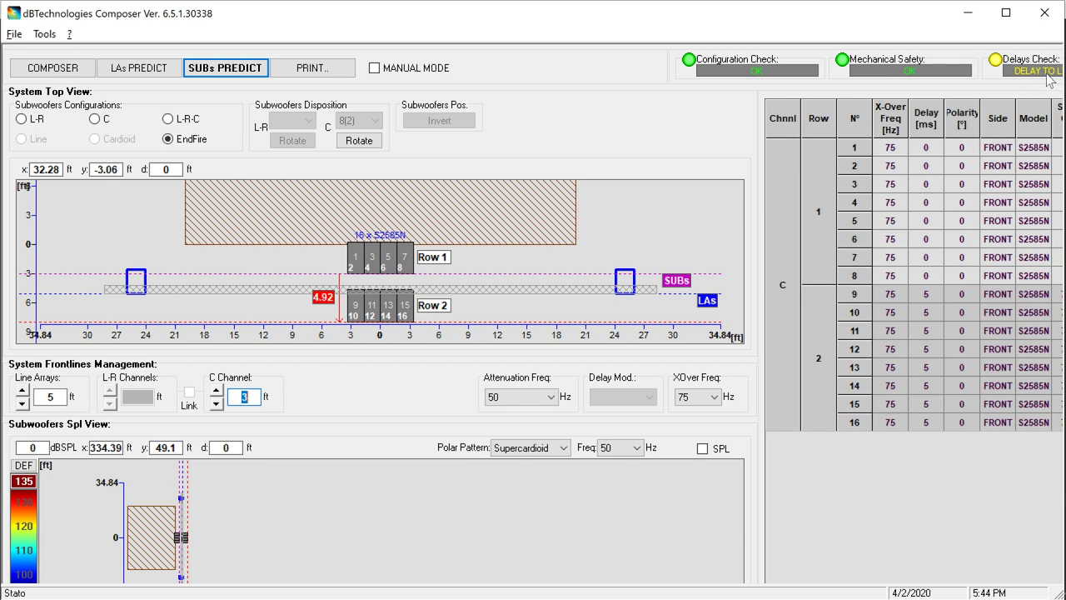
Try C channel frontlines of 0 ft and 2 ft for the EndFire subwoofers before restoring 3 ft.
mouse_move(1051, 79)
text(0)
key(Return)
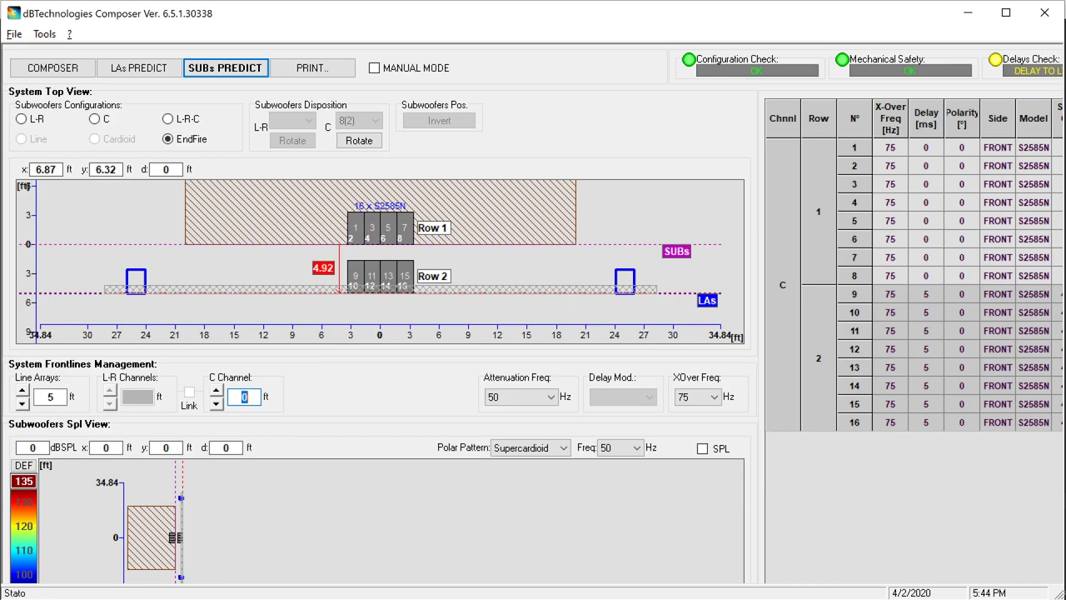
text(2)
key(Return)
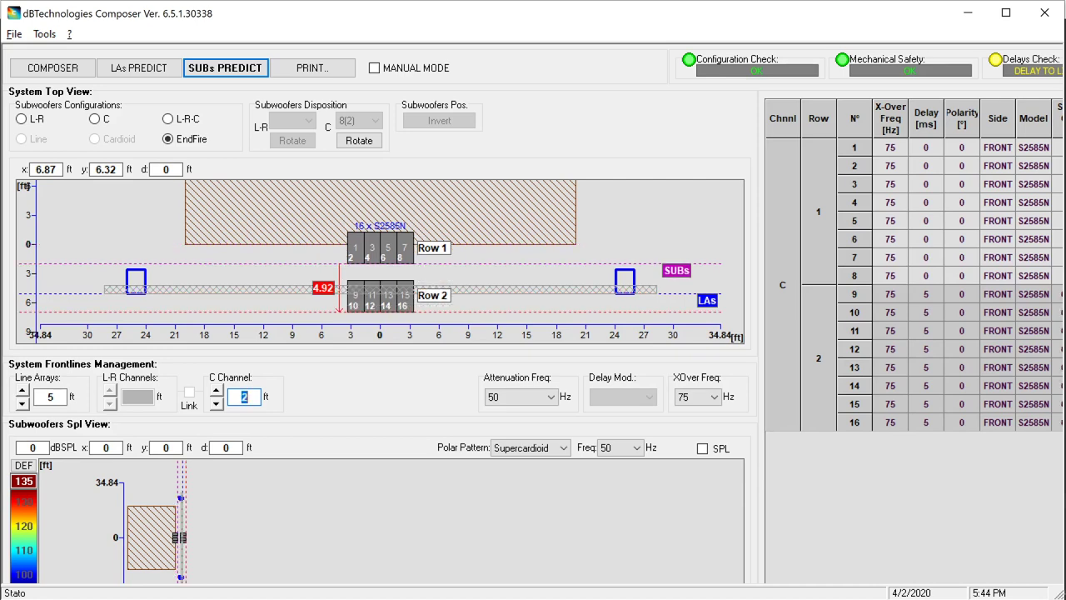
text(3)
key(Return)
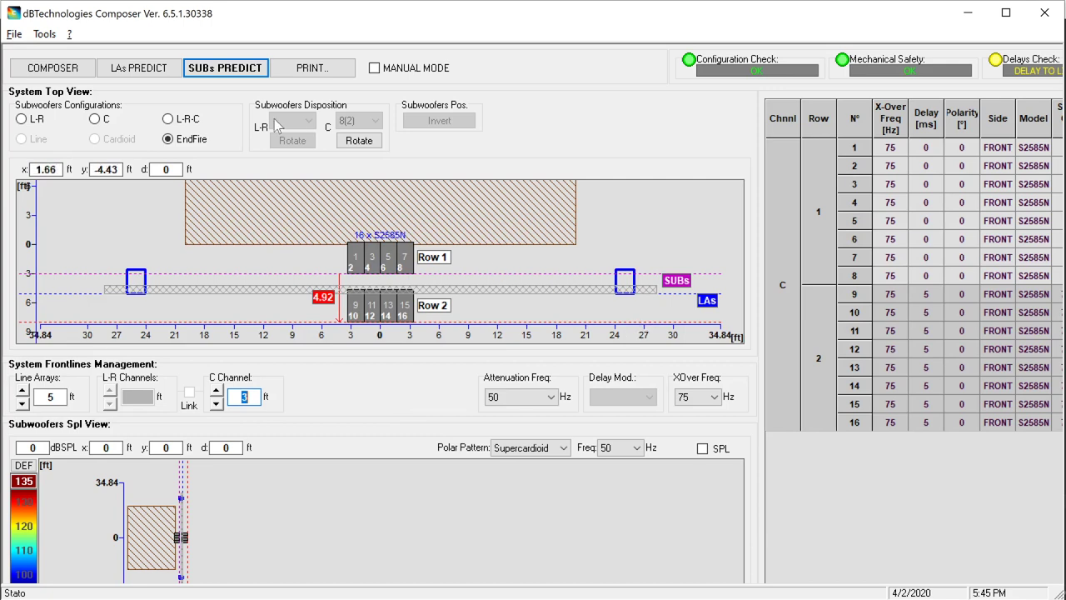
Display the EndFire SPL map with the Supercardioid polar pattern, and recalculate it with the Cardioid pattern.
click(701, 449)
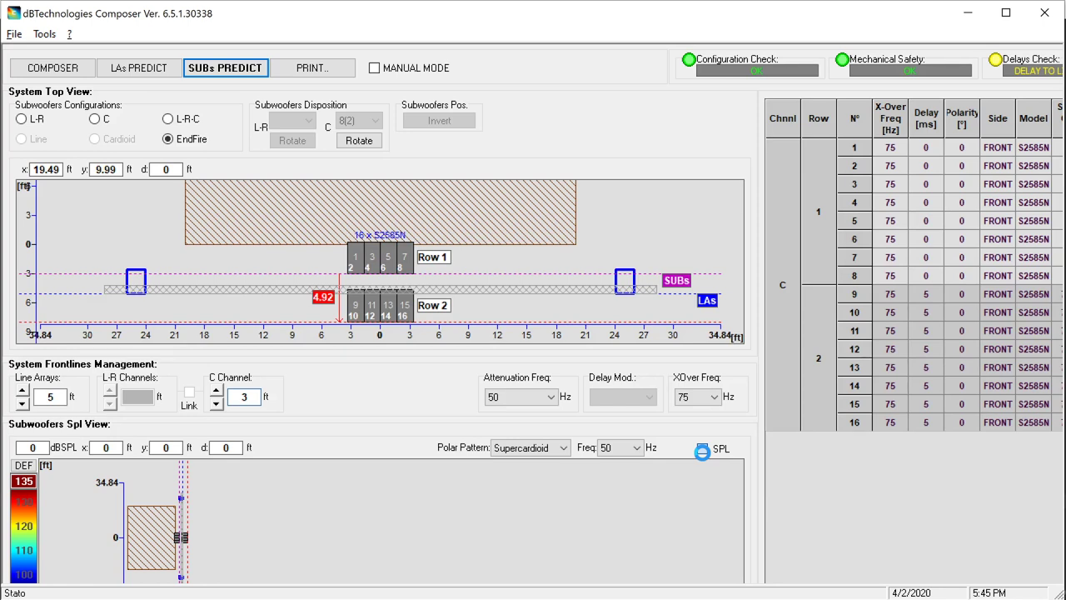
click(702, 451)
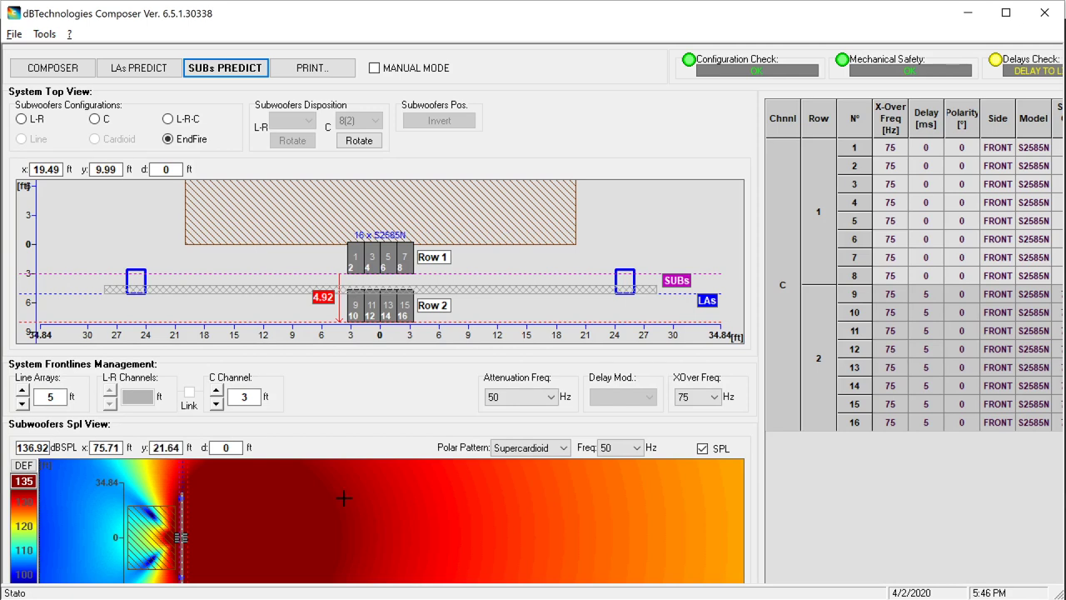
click(509, 450)
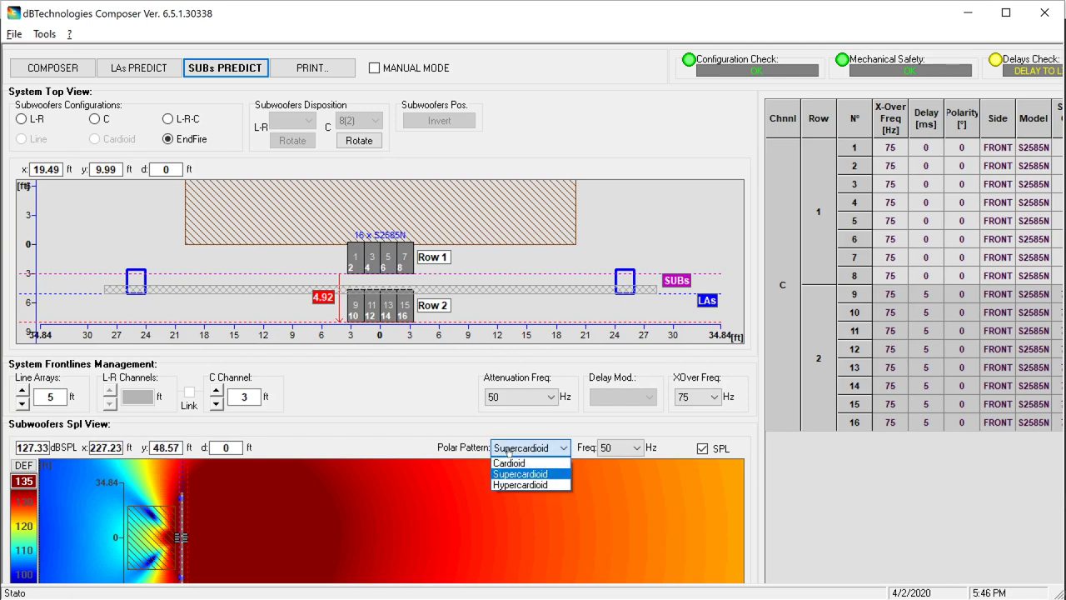
click(525, 463)
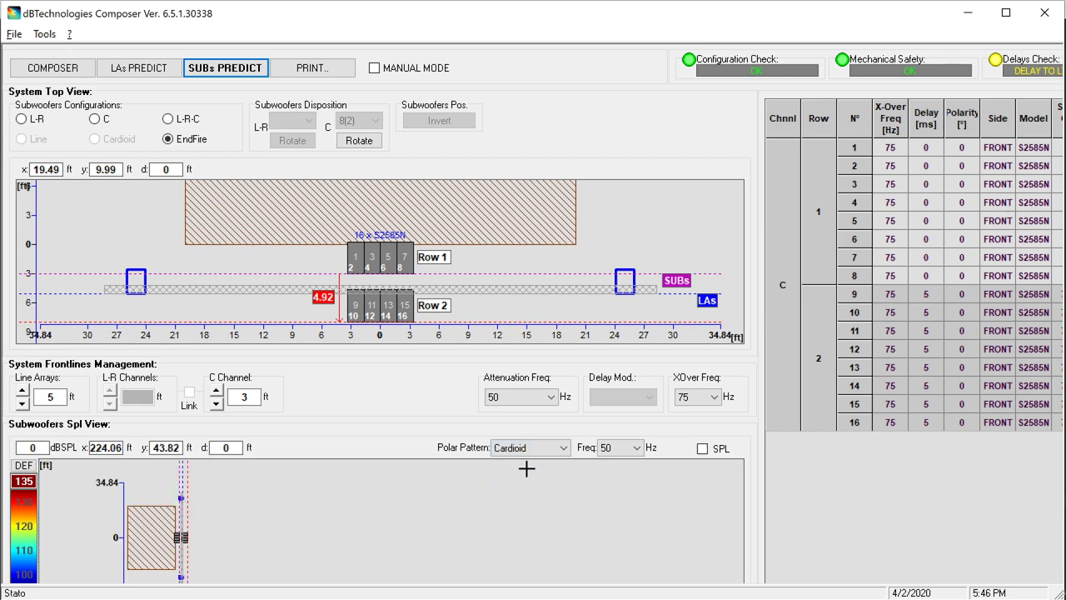
click(702, 449)
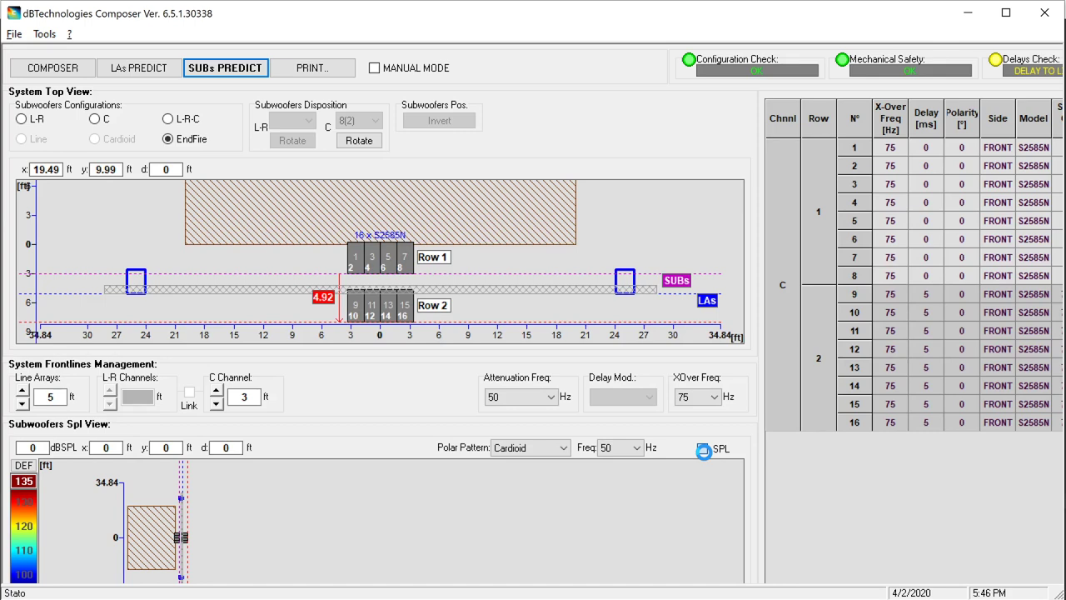
click(703, 448)
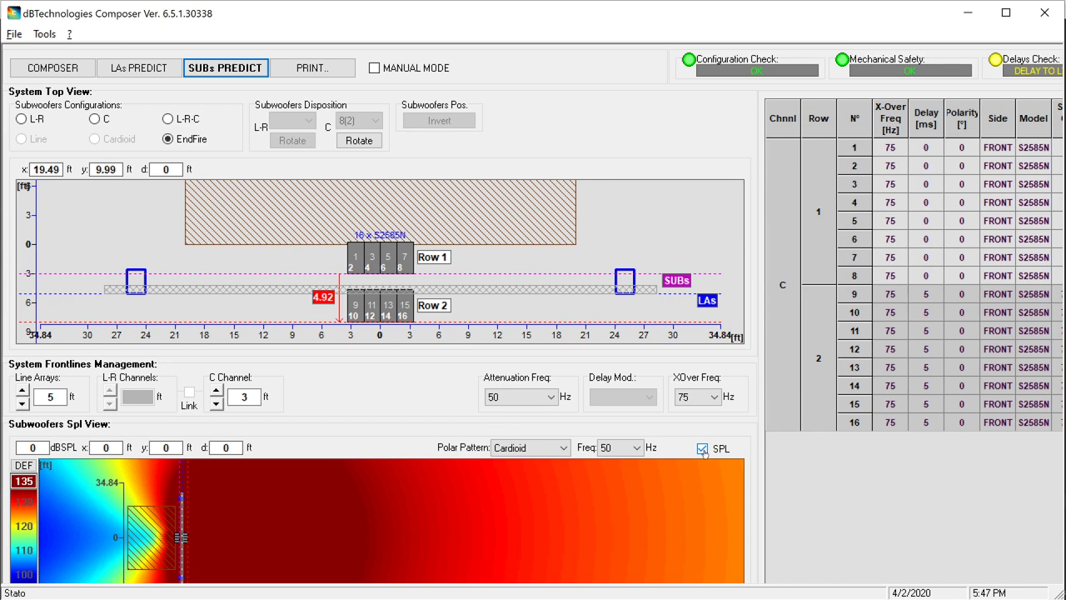
Preview the project report without filling in project info, review the first page's front view and bill of material, and close it.
click(315, 73)
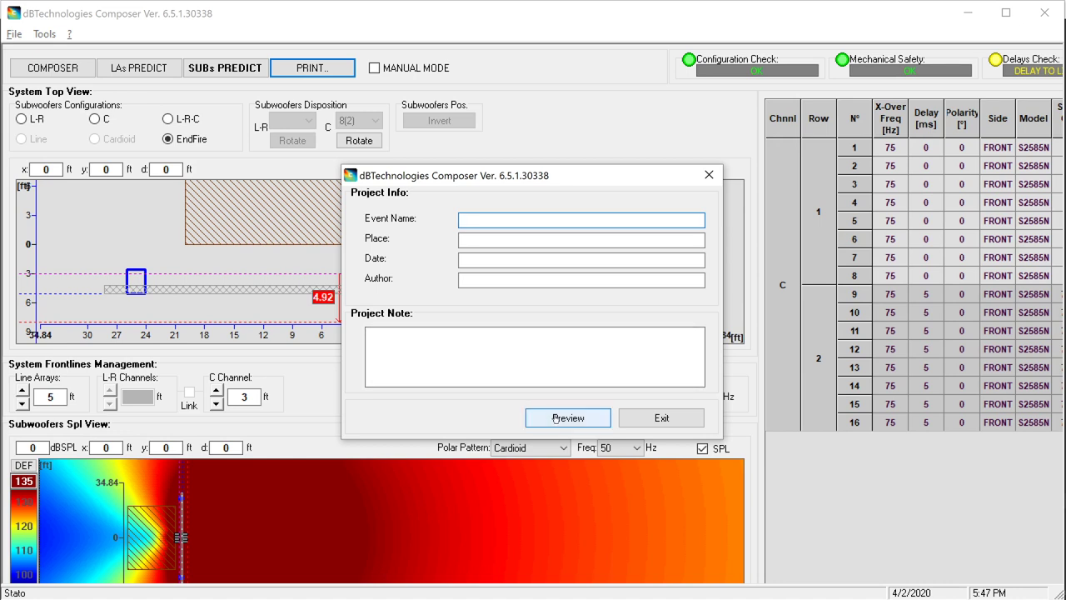
click(555, 416)
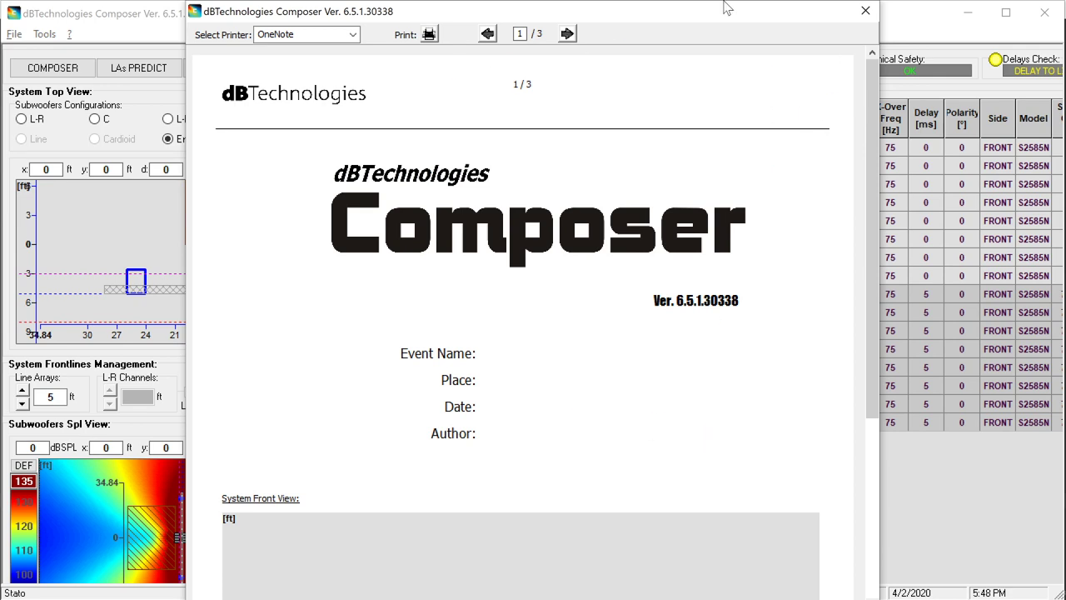
drag(699, 15, 624, 16)
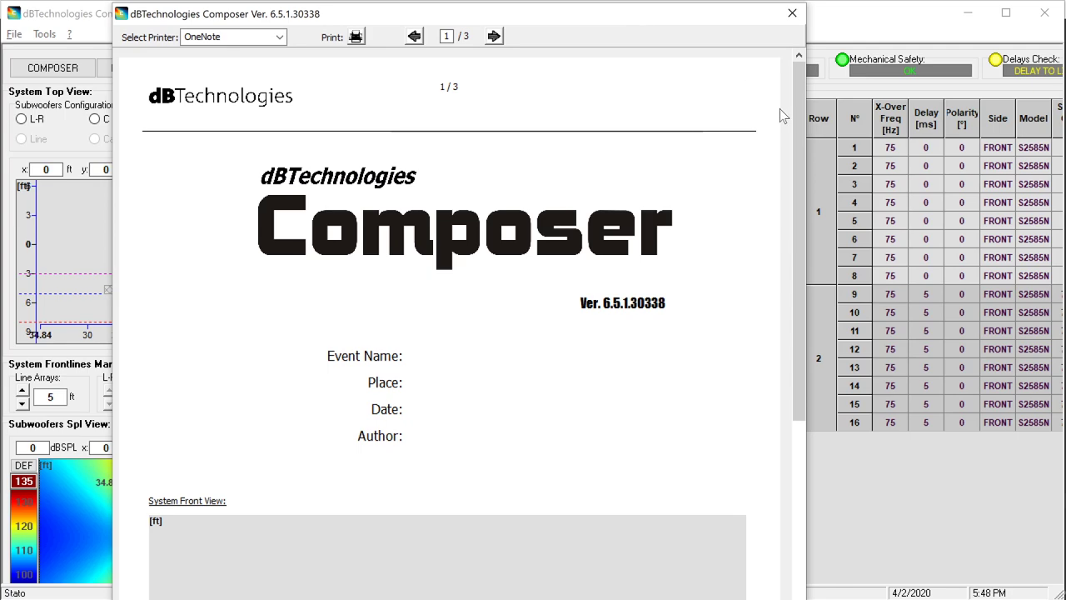
mouse_move(803, 147)
mouse_down()
mouse_move(817, 409)
mouse_move(820, 92)
mouse_move(795, 587)
mouse_move(794, 367)
mouse_move(763, 238)
mouse_move(776, 514)
mouse_up()
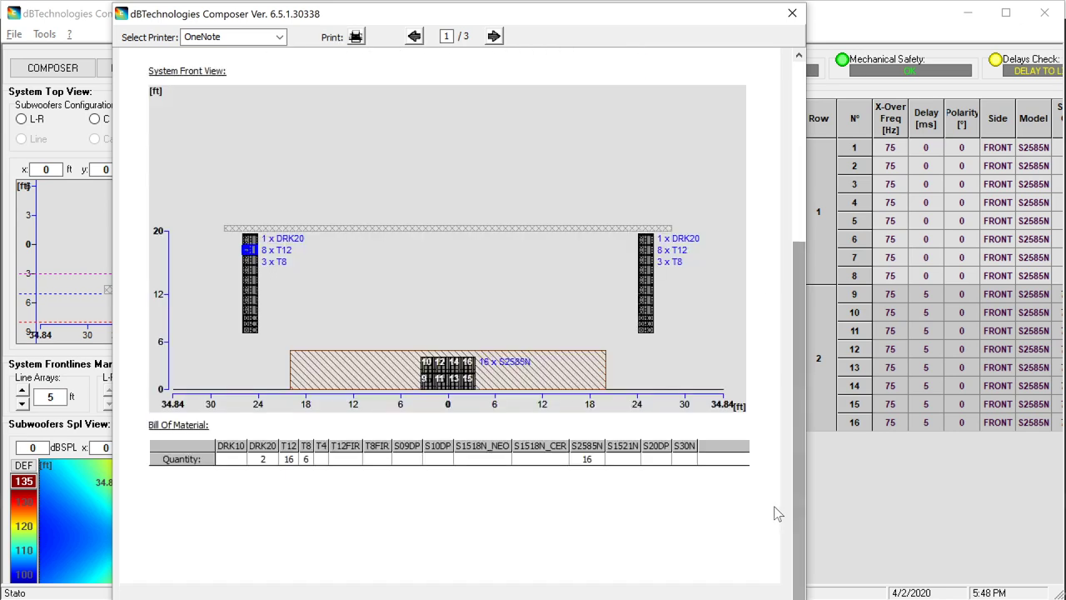
drag(798, 391, 810, 179)
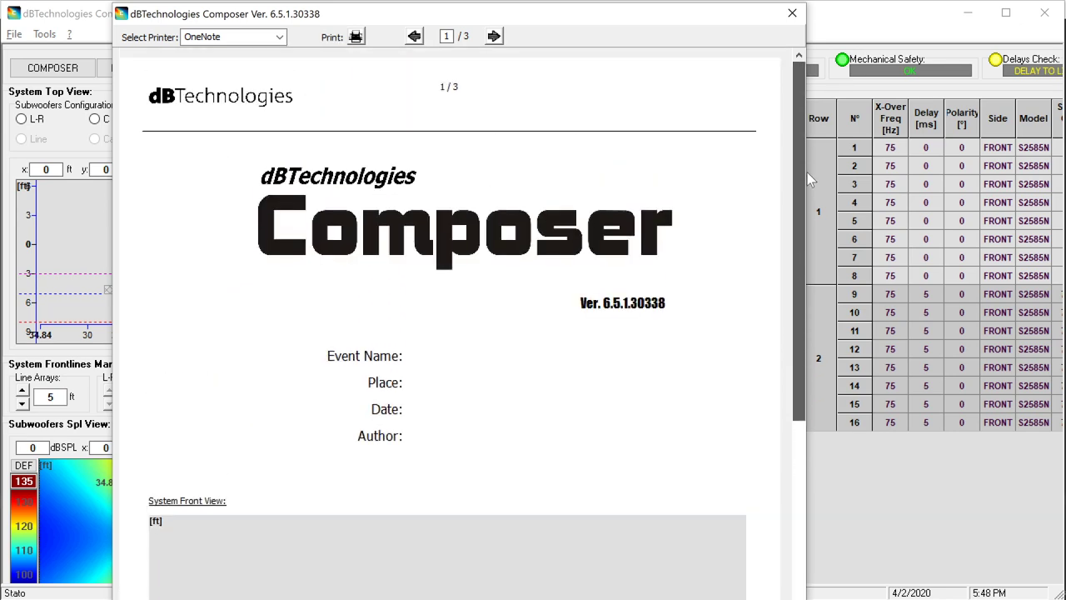
click(792, 13)
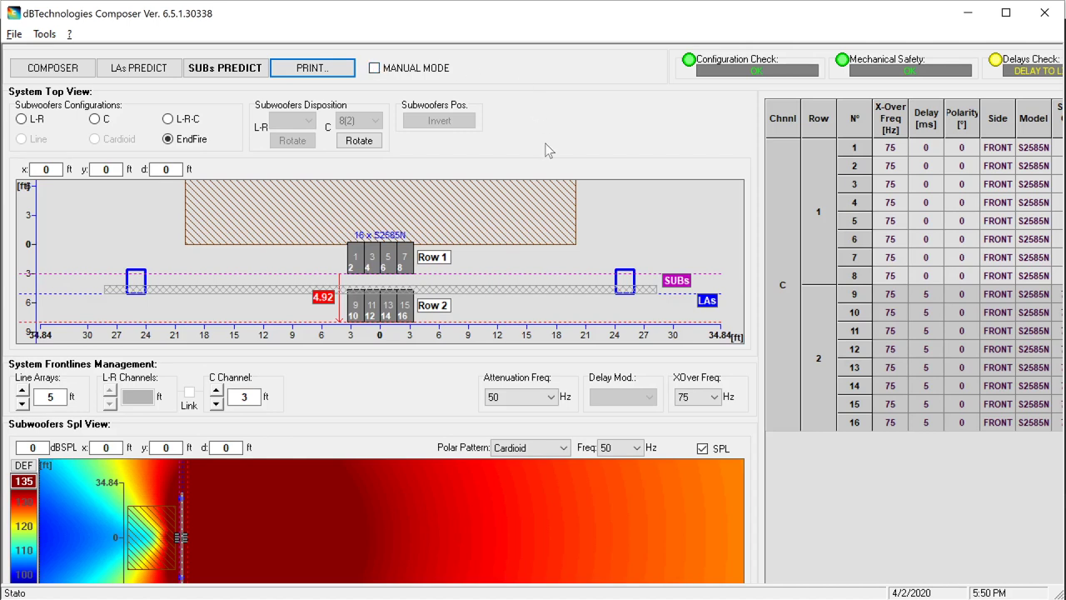
Hide the subwoofer SPL map and switch to the YouTube Studio live streaming dashboard in Chrome.
click(702, 449)
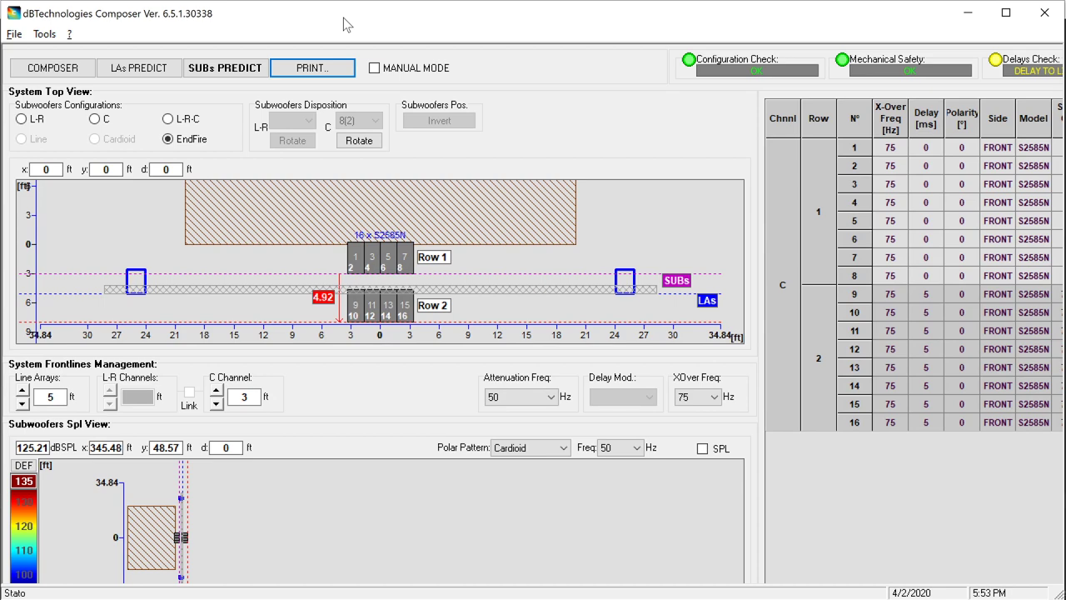
key(alt+Tab)
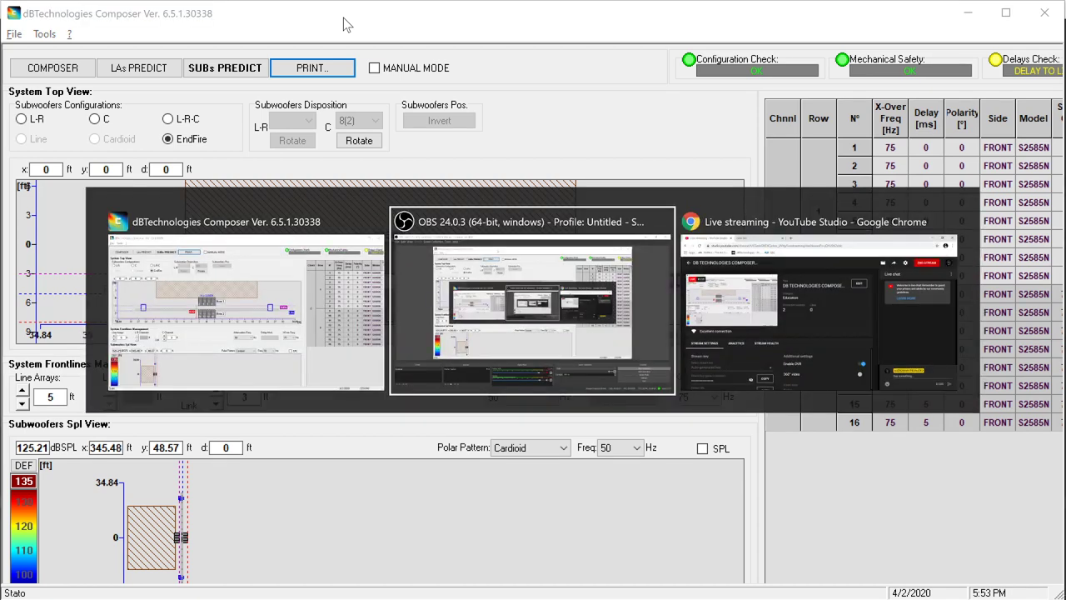
key(alt+Tab)
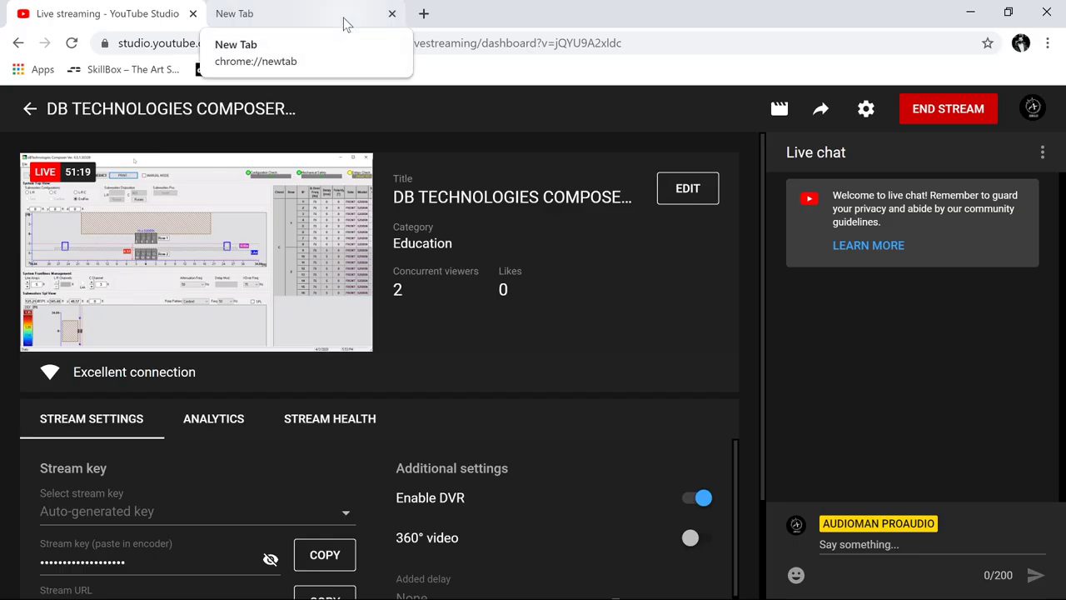